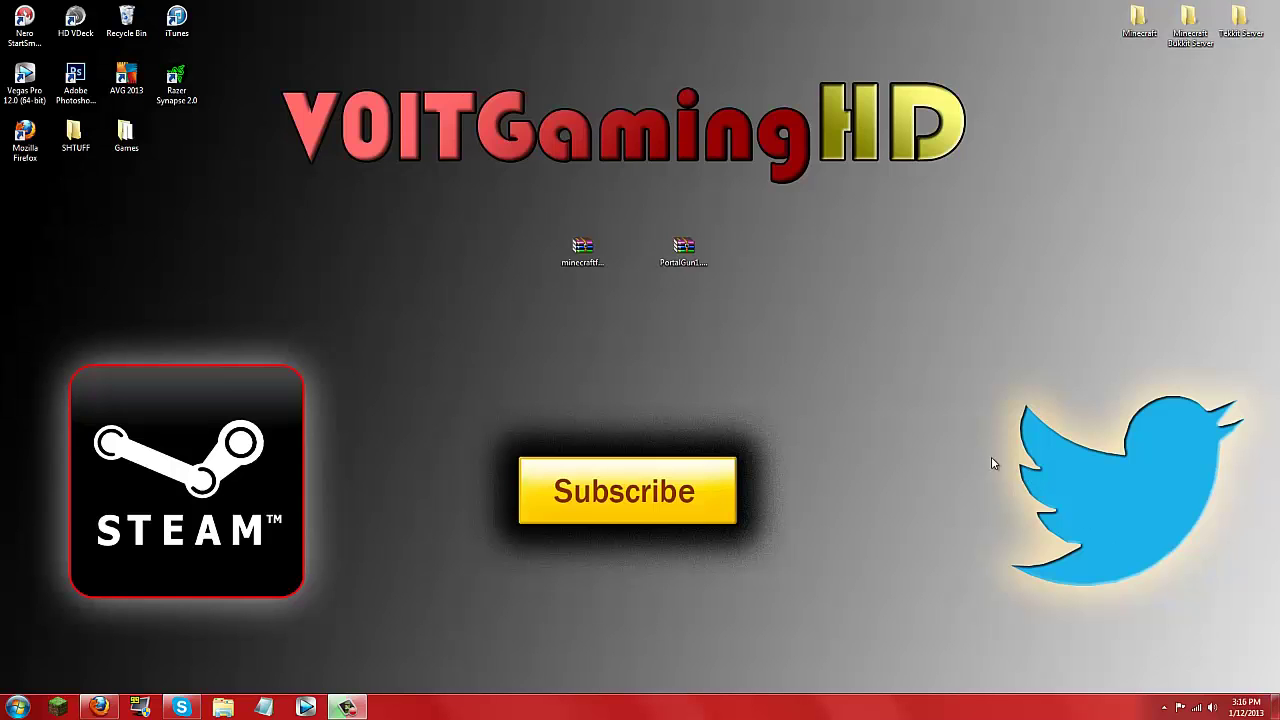
click(685, 252)
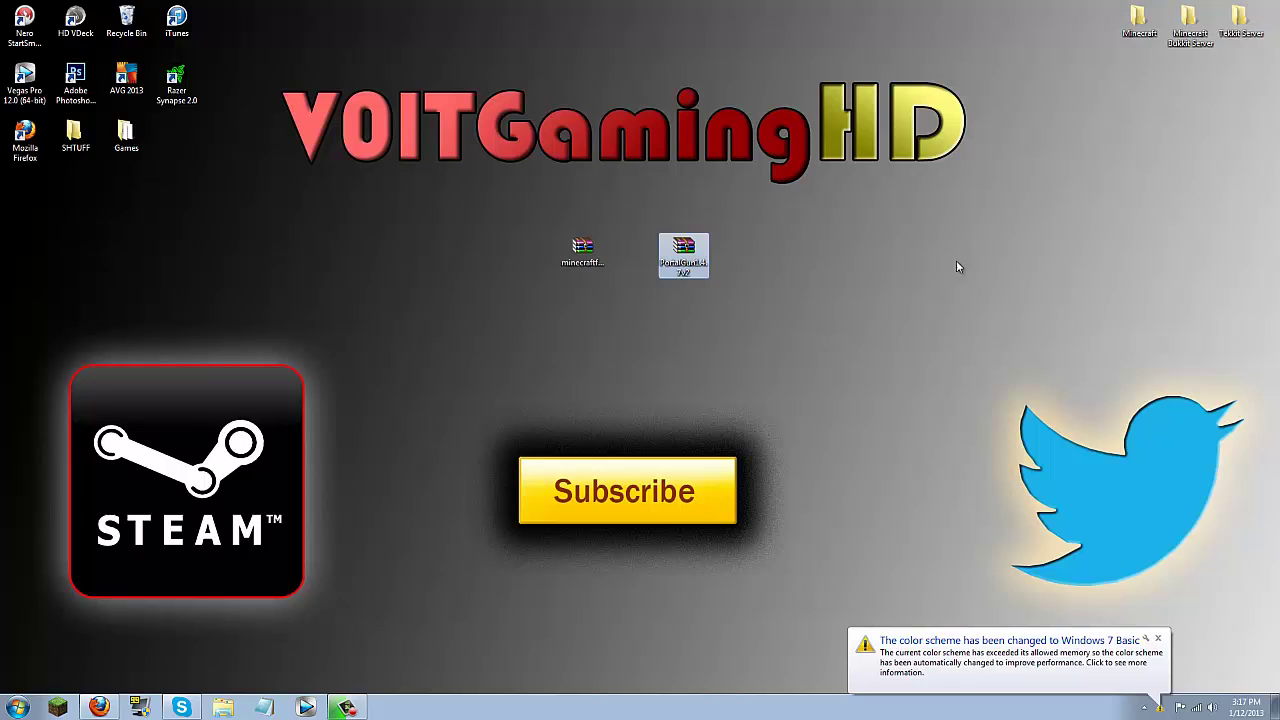
click(1150, 642)
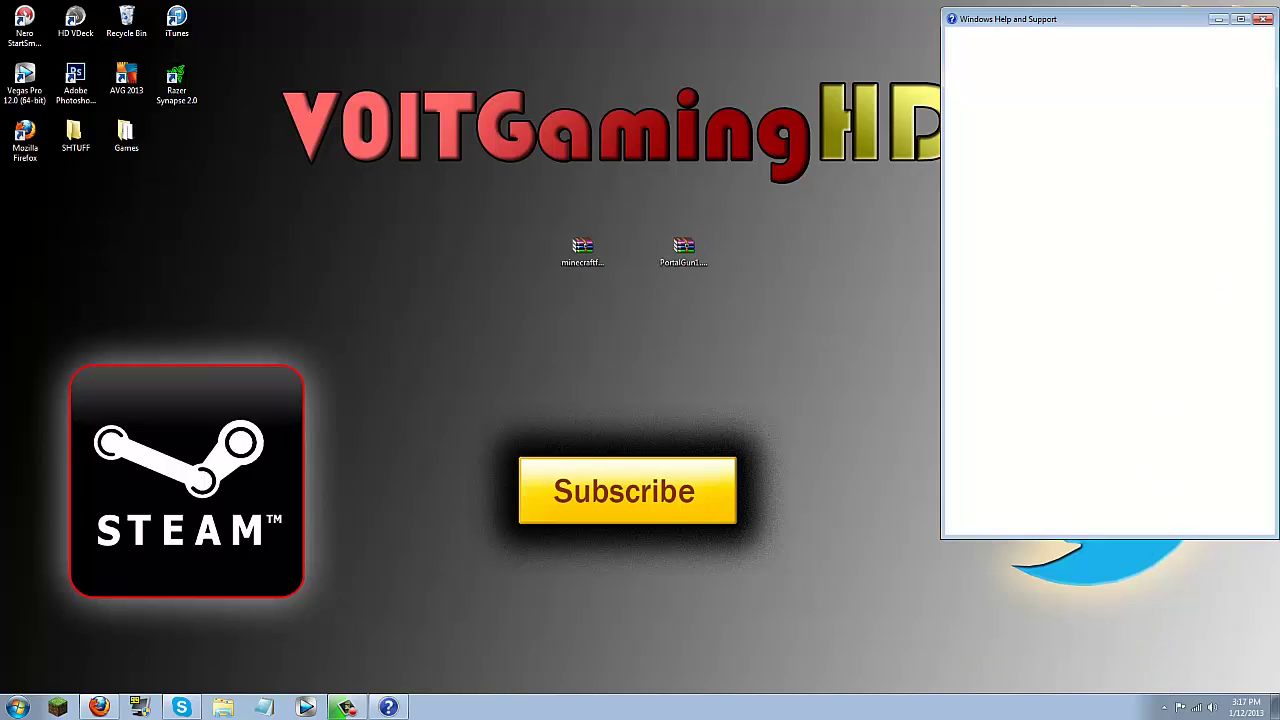
click(1264, 19)
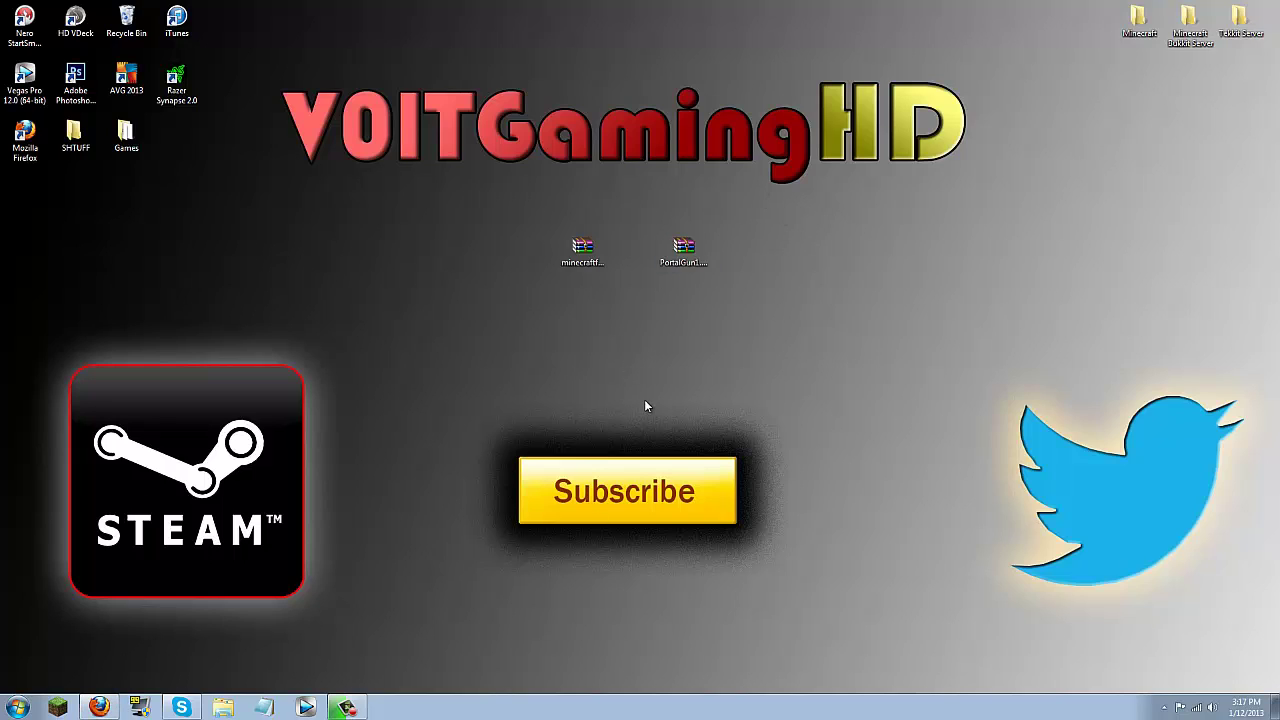
Switch to Firefox and follow the ichun.us link in the Download section of the Portal Gun forum topic.
click(98, 708)
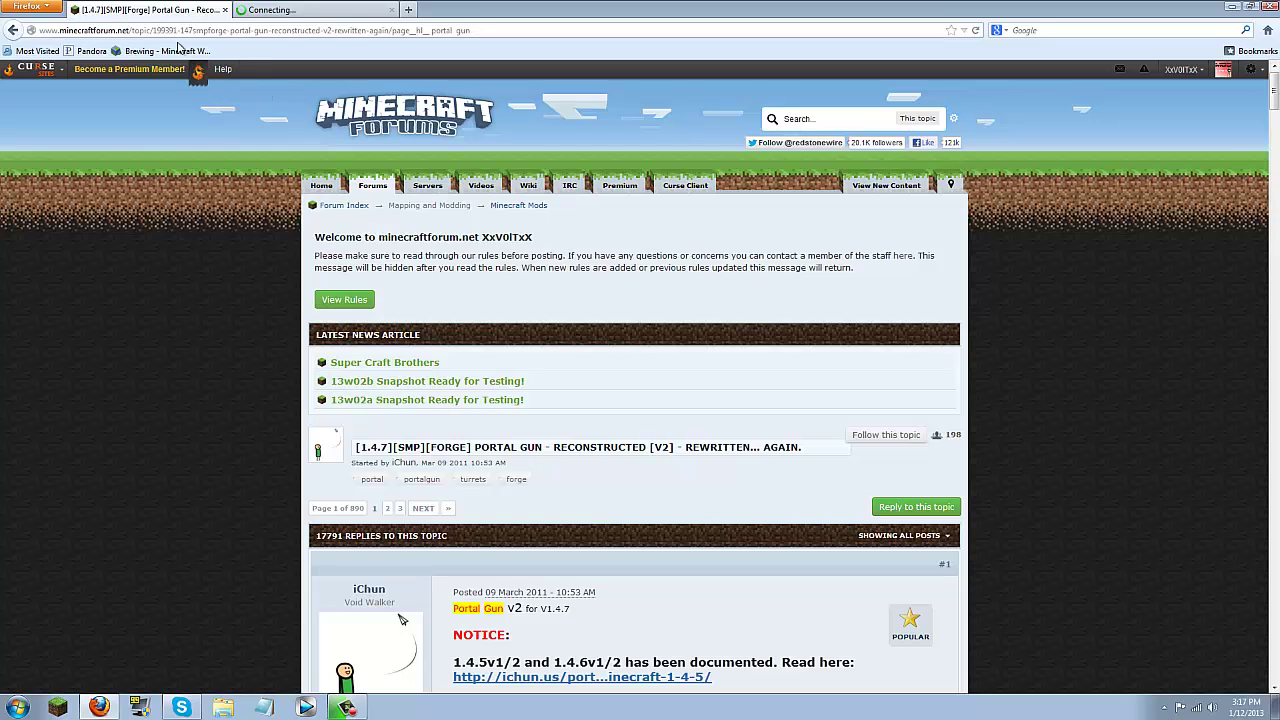
scroll(410, 150, down, 4)
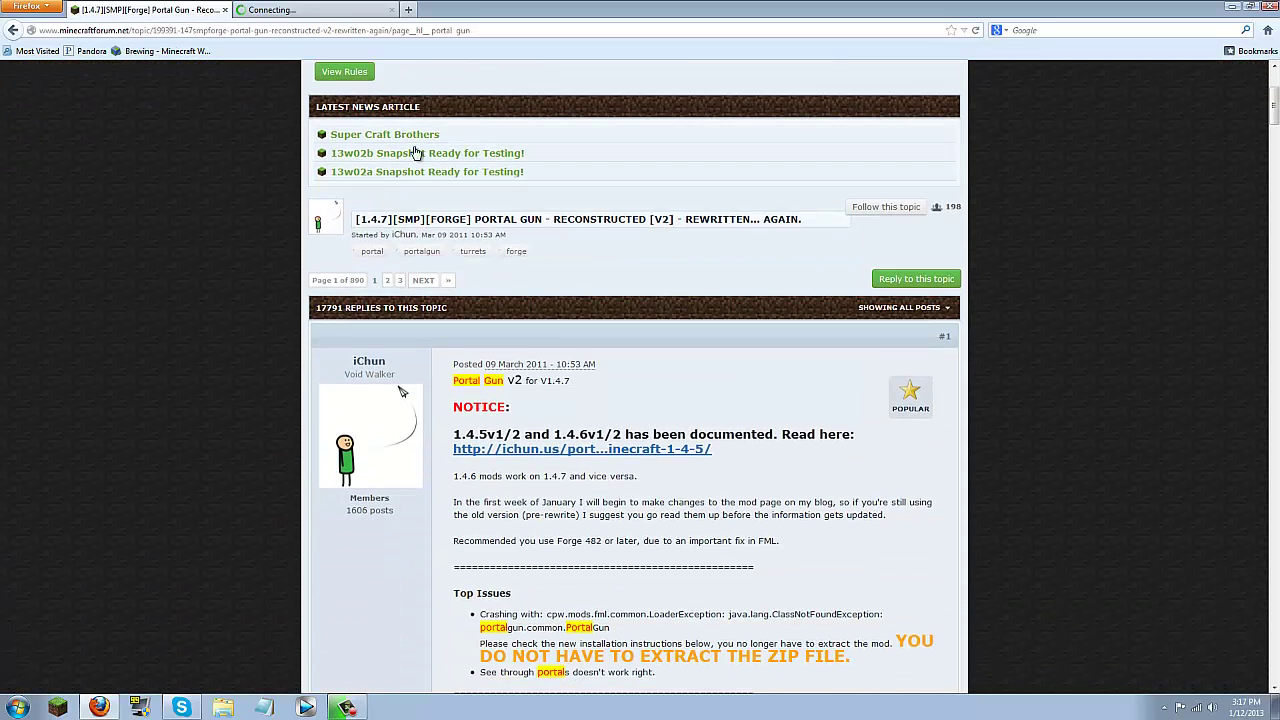
scroll(432, 169, down, 20)
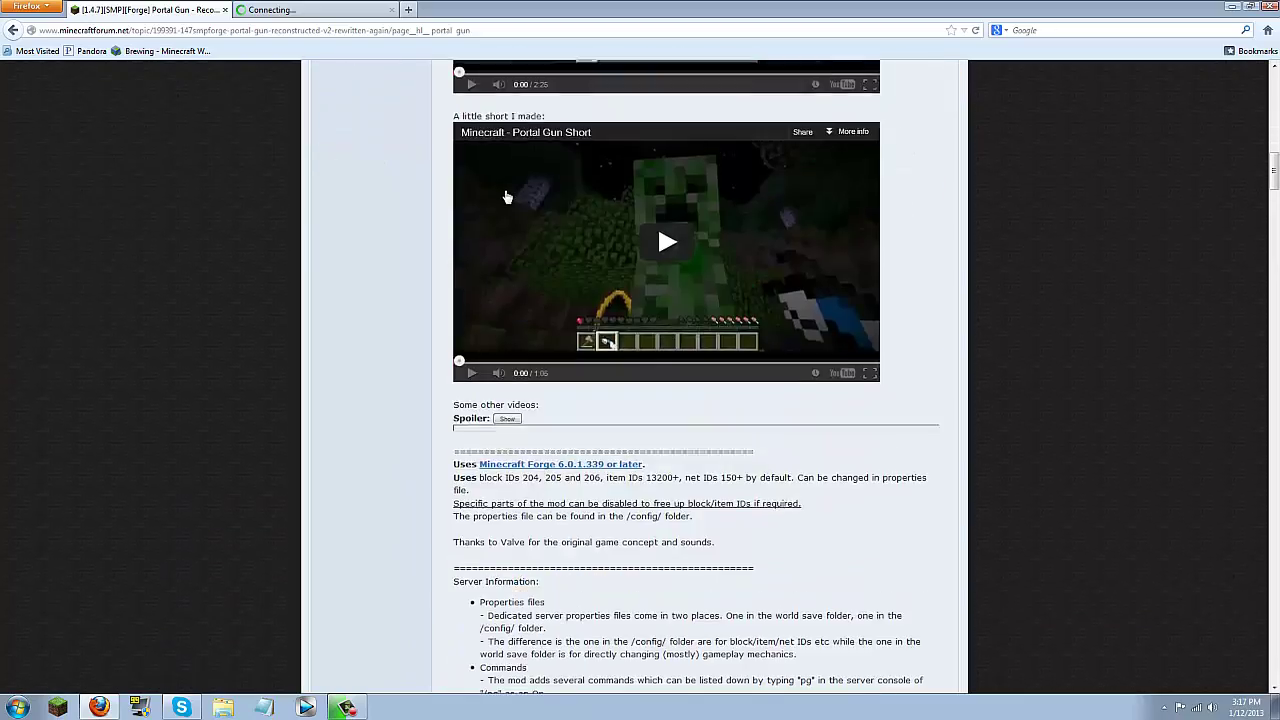
scroll(507, 190, down, 18)
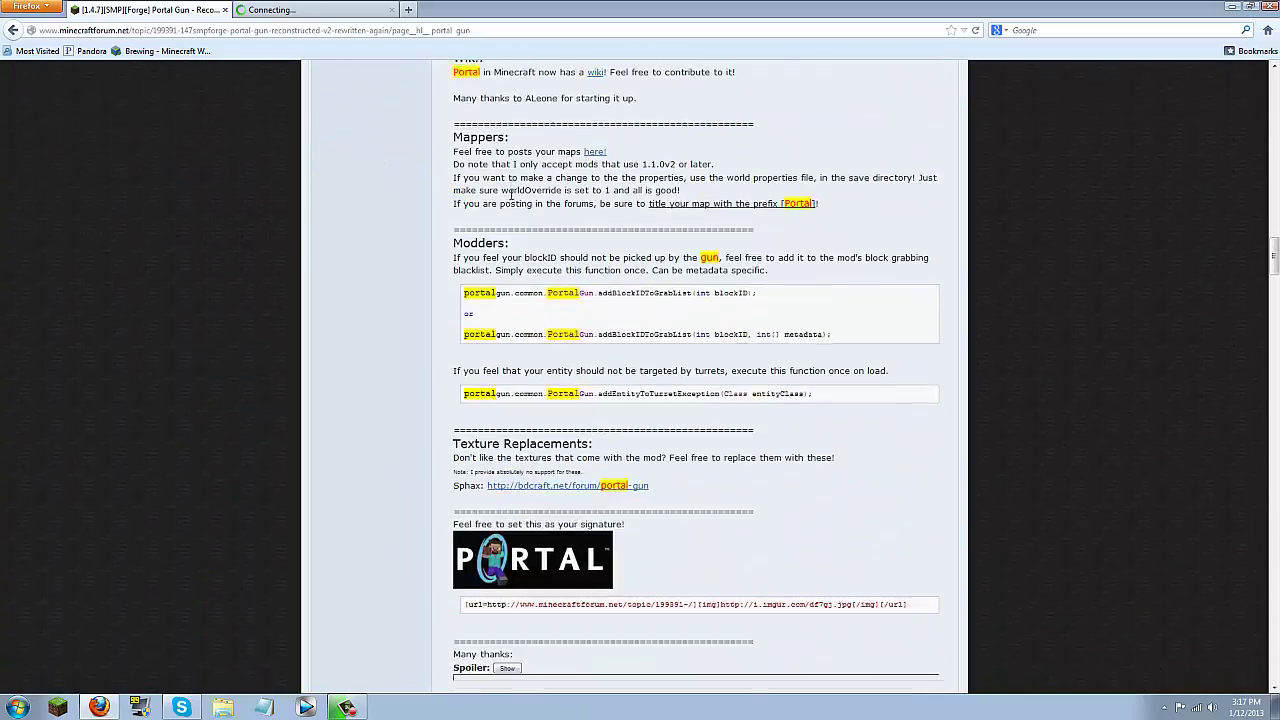
scroll(519, 230, down, 4)
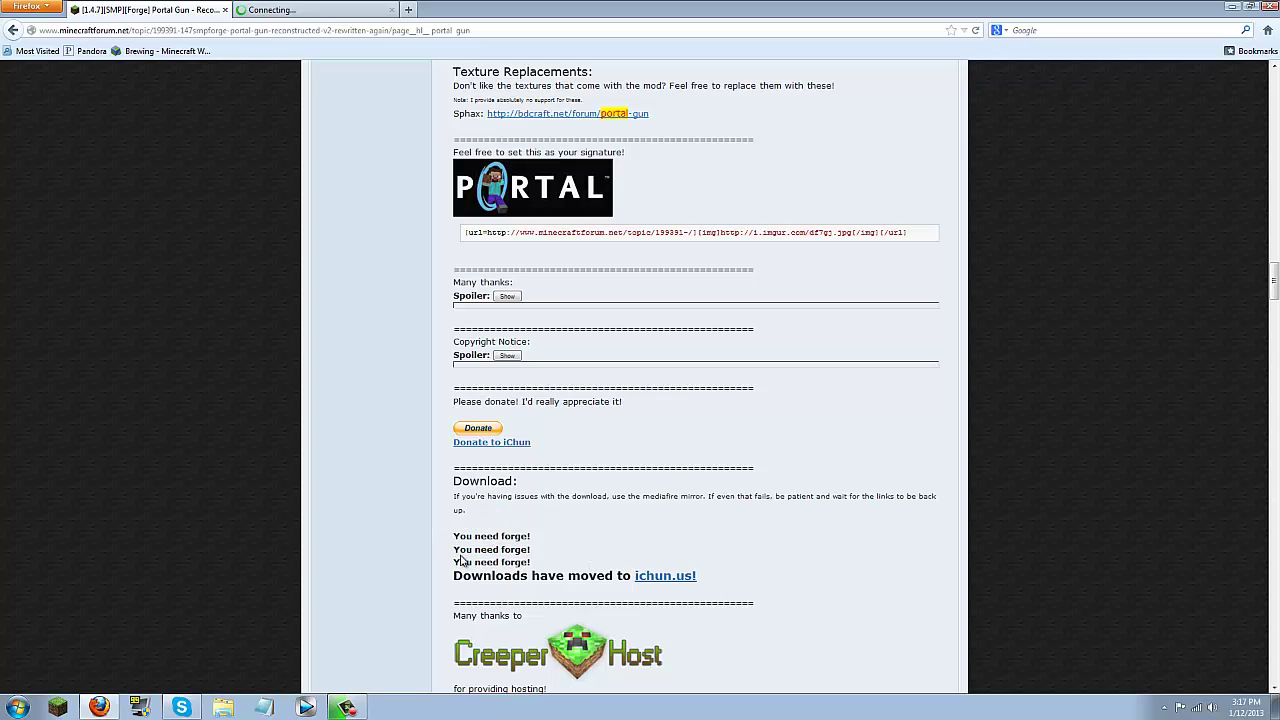
click(662, 580)
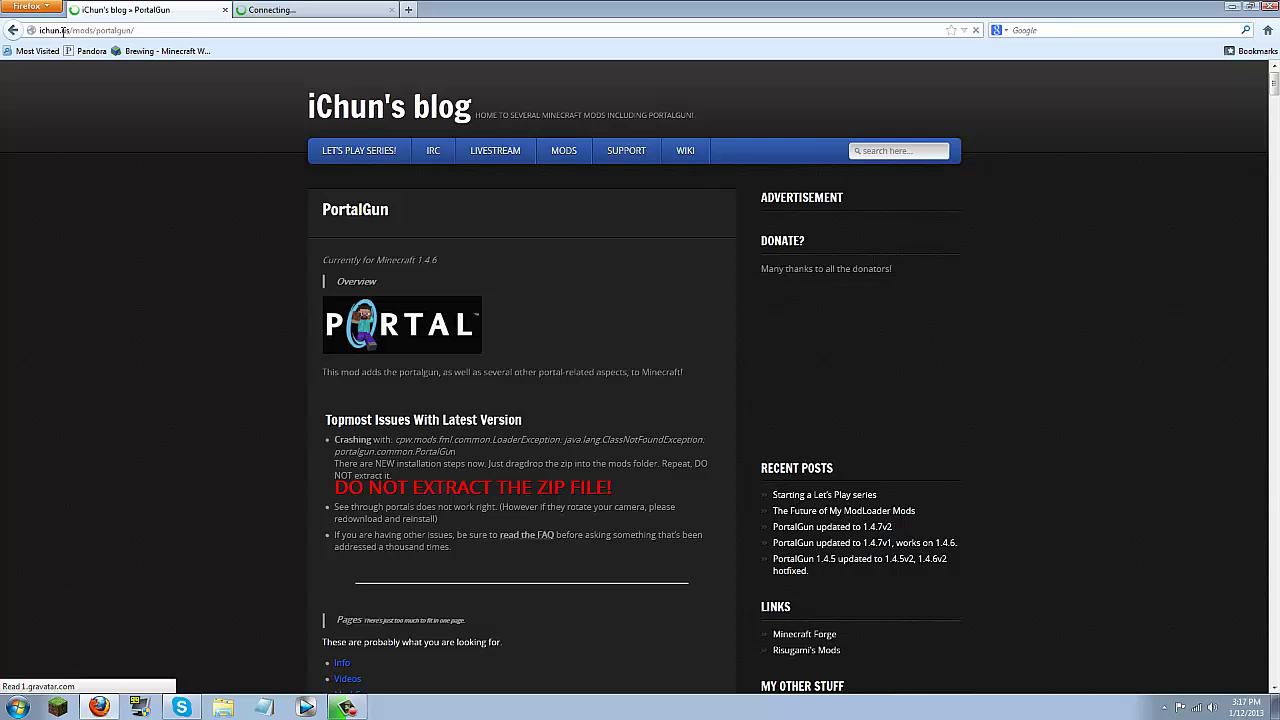
Go to PortalGun's Download page, open the primary link for version 1.4.7v2, and close the resulting AdF.ly tab.
scroll(300, 250, down, 5)
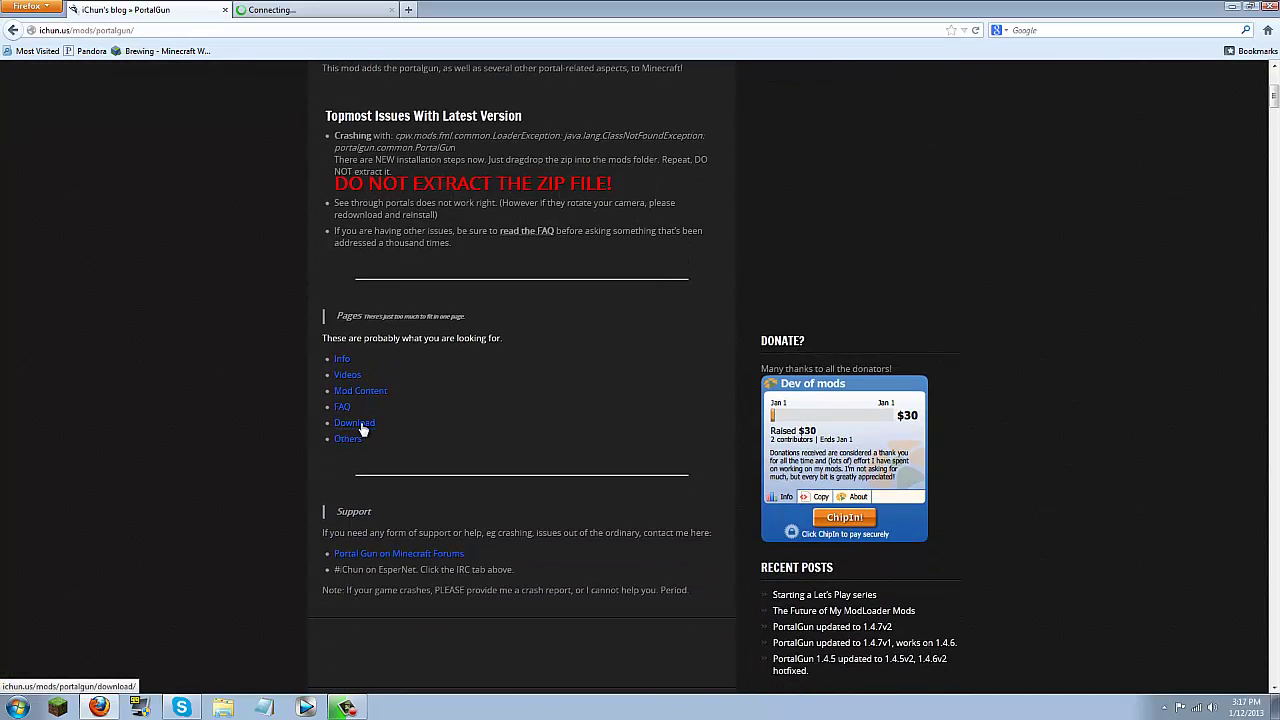
click(354, 424)
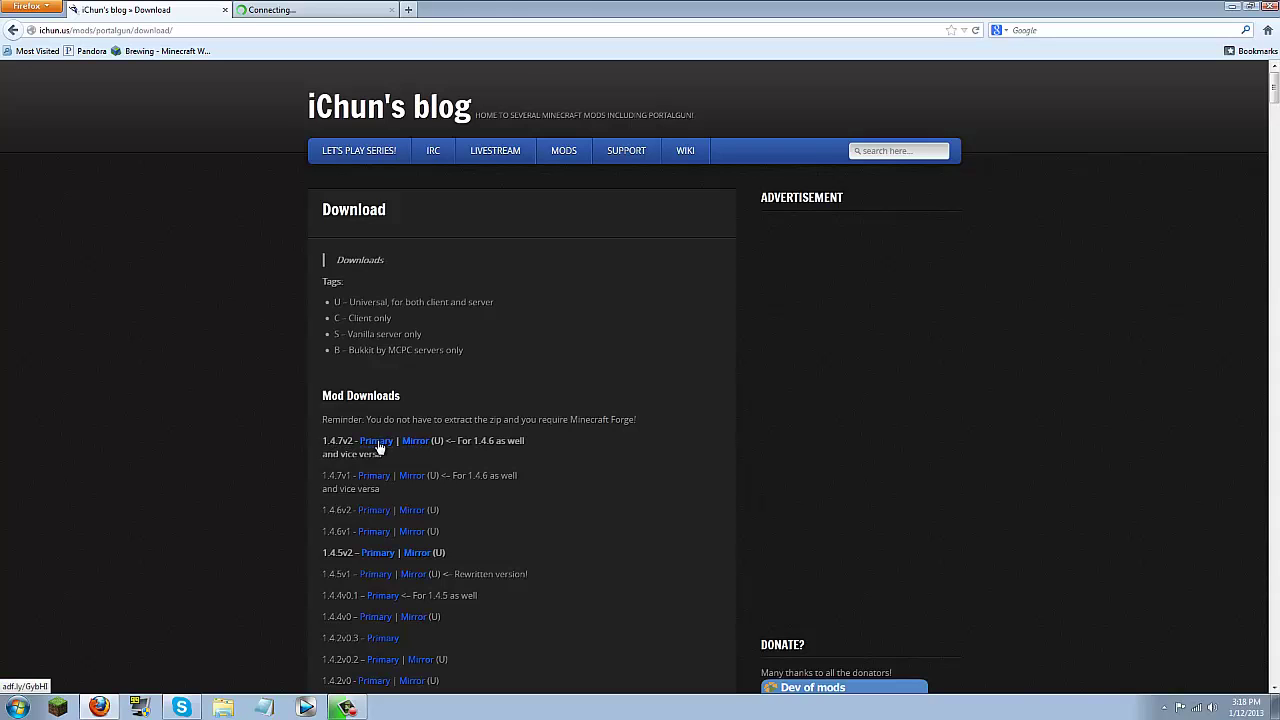
click(378, 445)
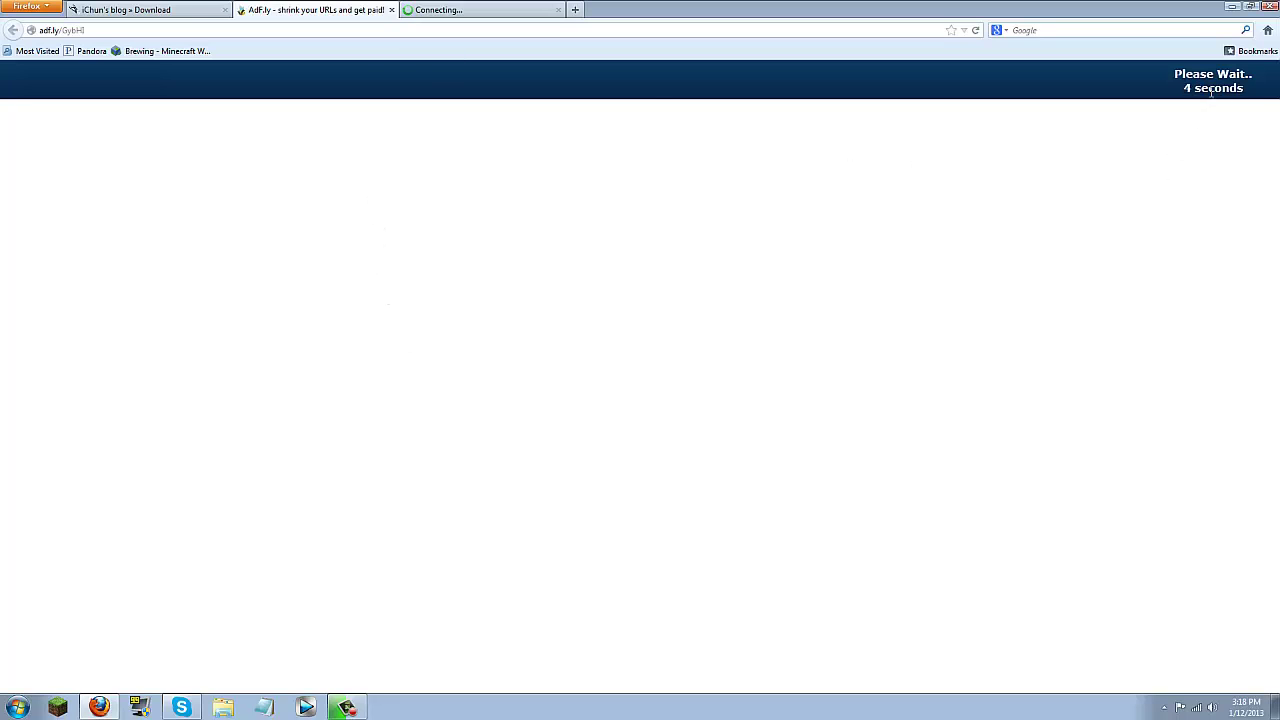
click(392, 11)
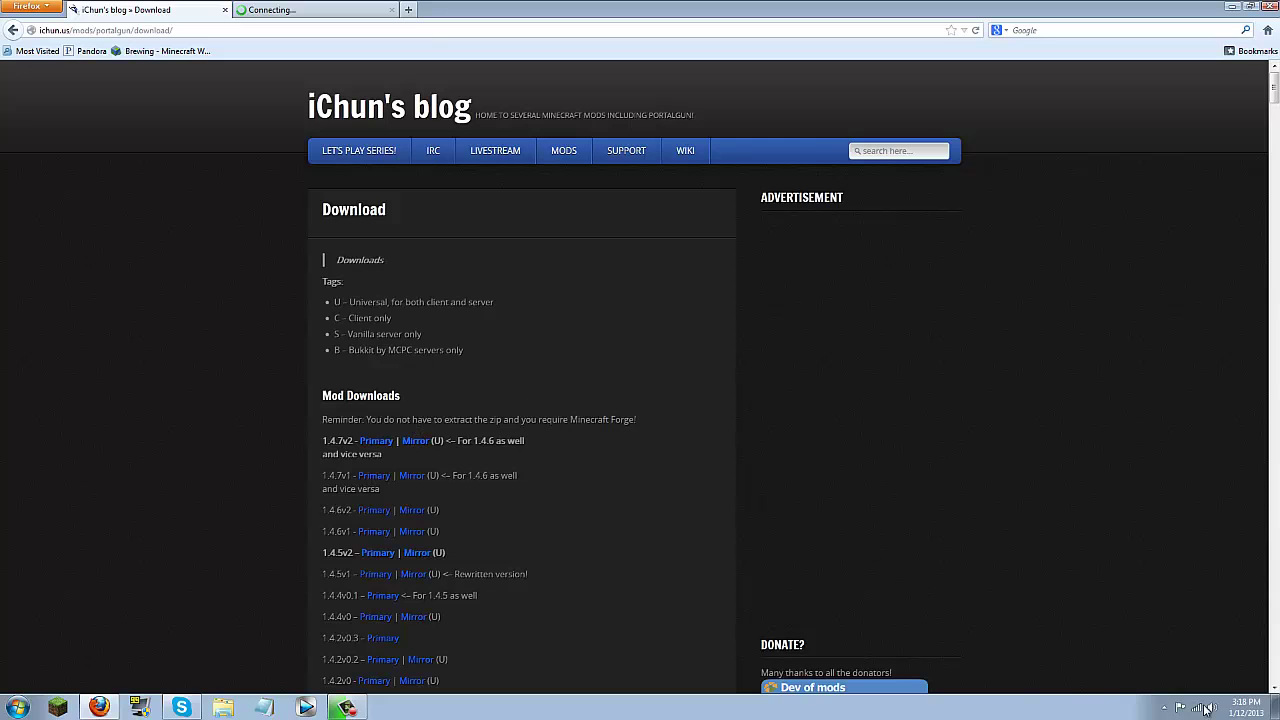
Open the Forge 6.6.0 Minecraft 1.4.7 release topic on the Minecraft Forge forum and download the universal zip.
click(297, 9)
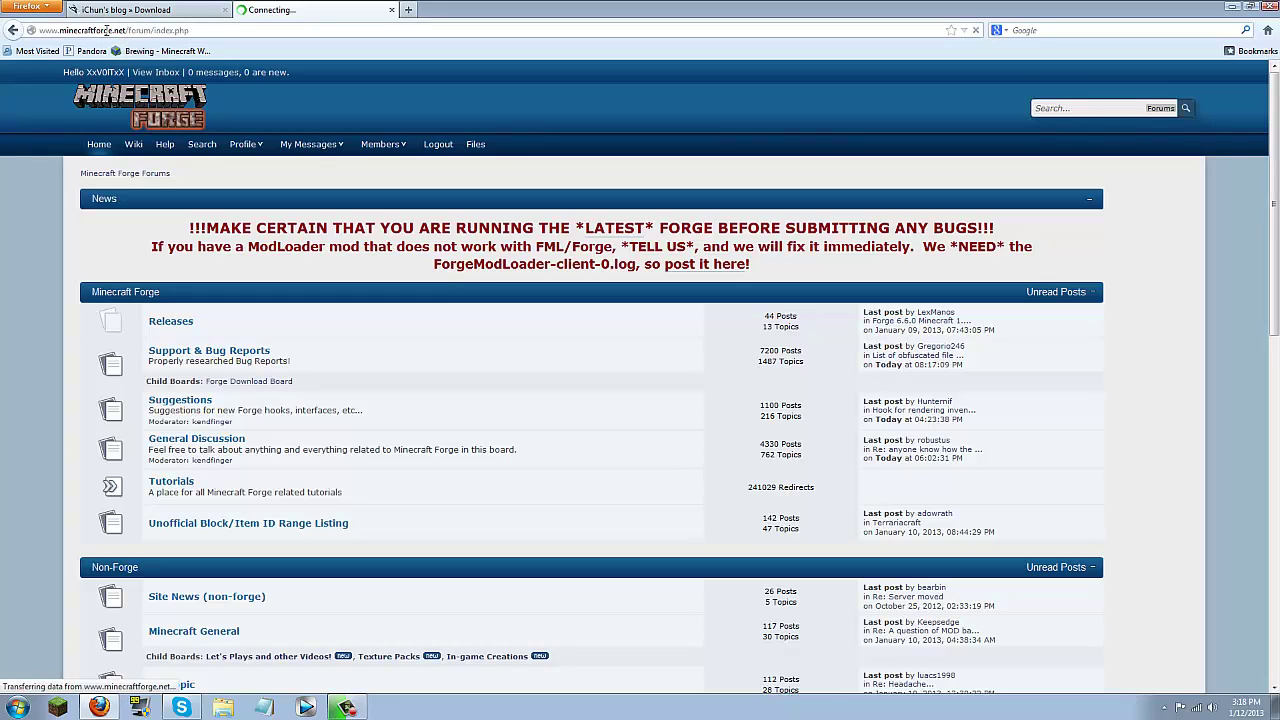
click(185, 325)
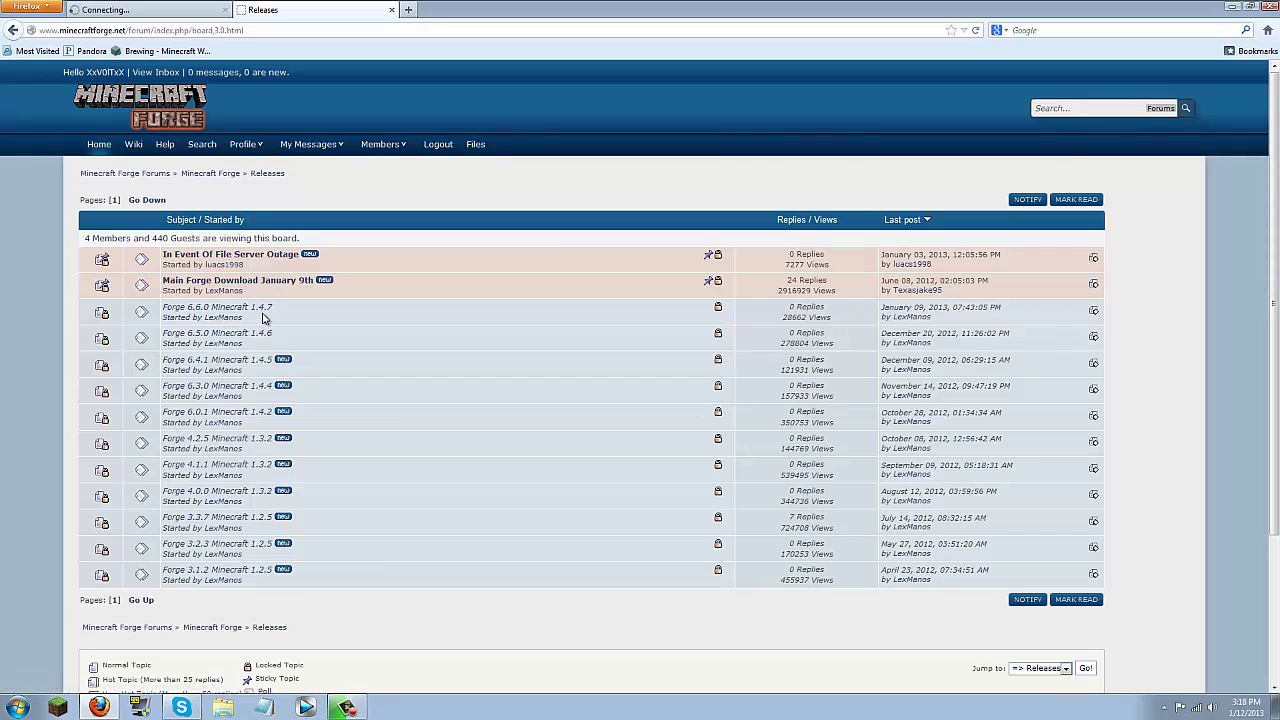
click(262, 314)
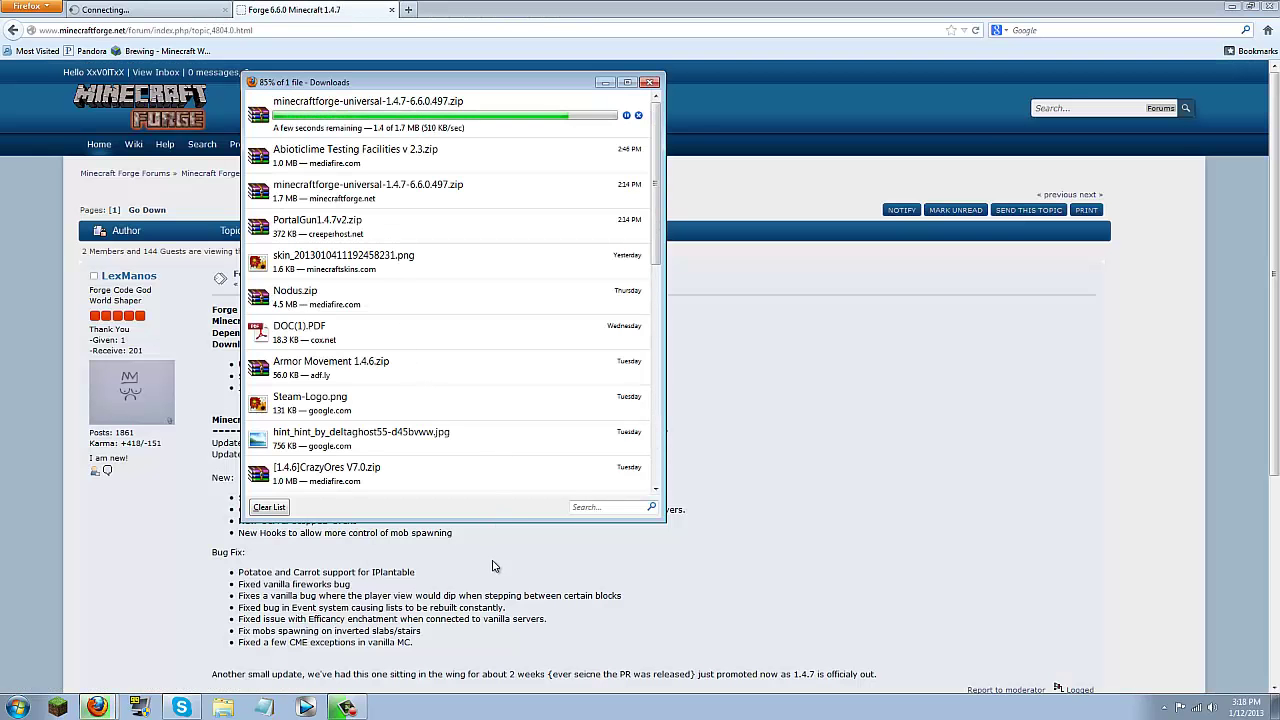
drag(406, 121, 600, 280)
click(642, 313)
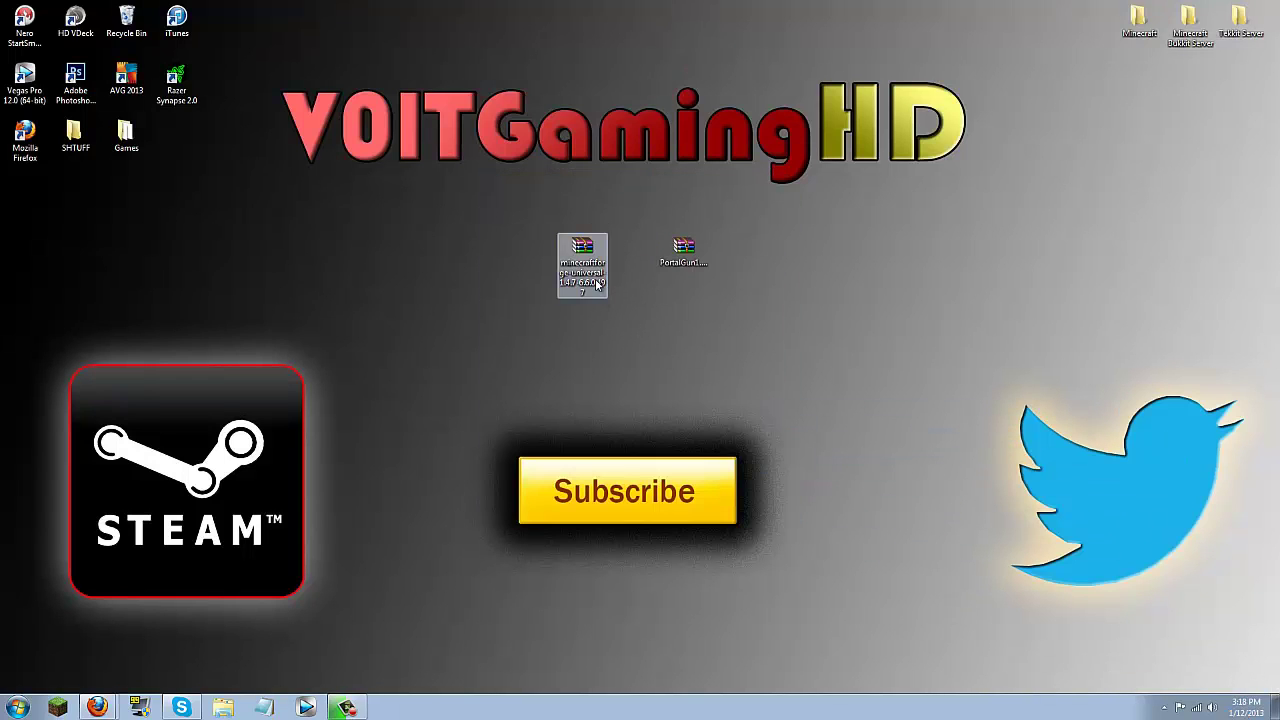
click(682, 252)
click(723, 321)
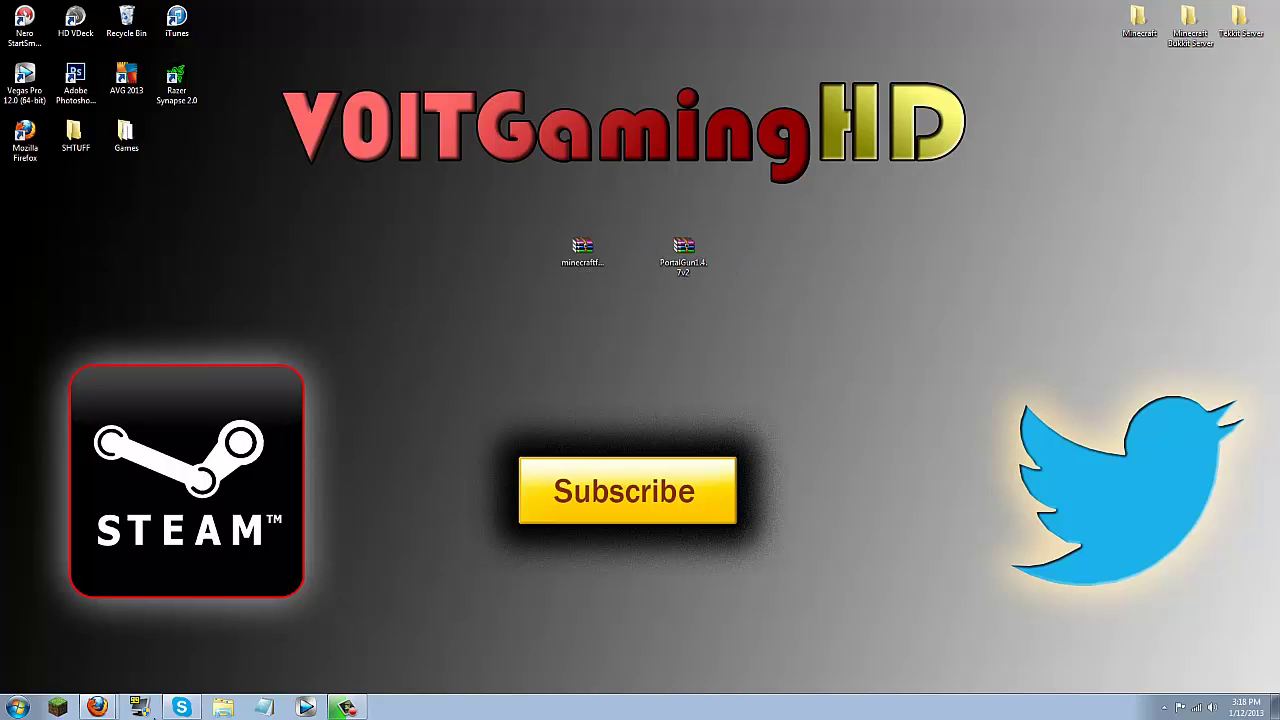
click(97, 707)
Open the Roaming application data folder using %appdata%.
click(16, 709)
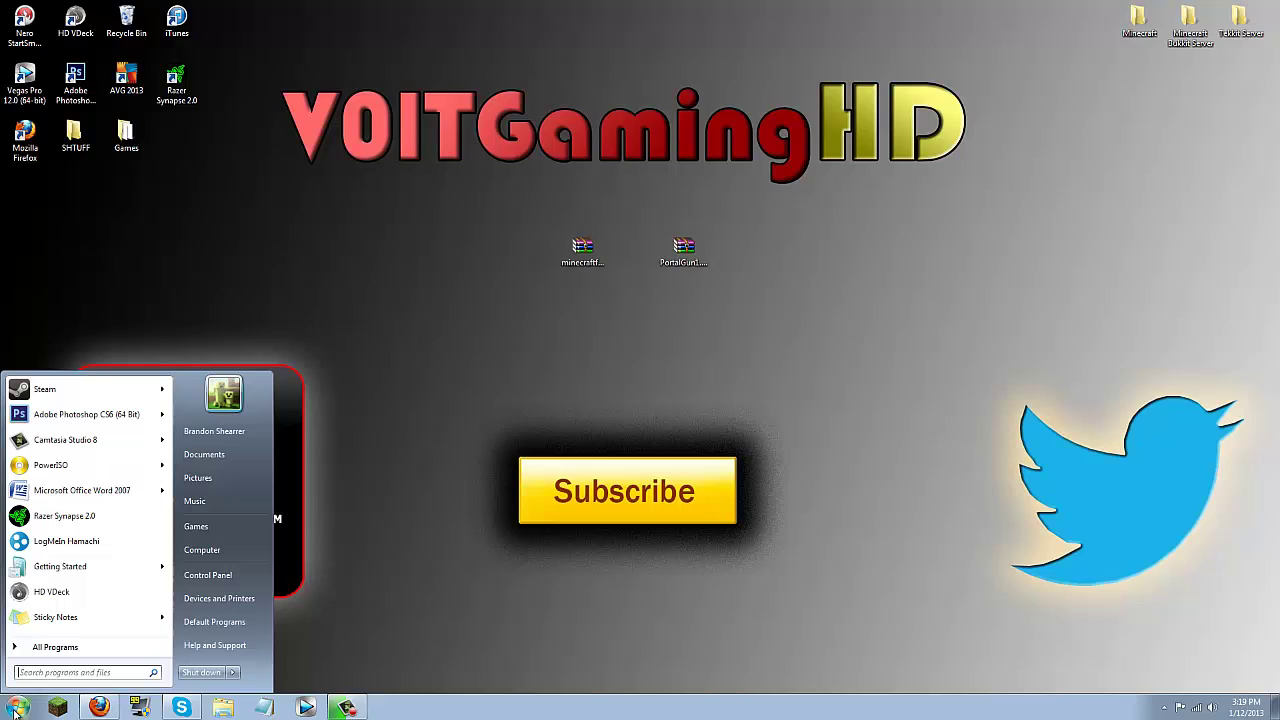
click(48, 672)
text(%appdata)
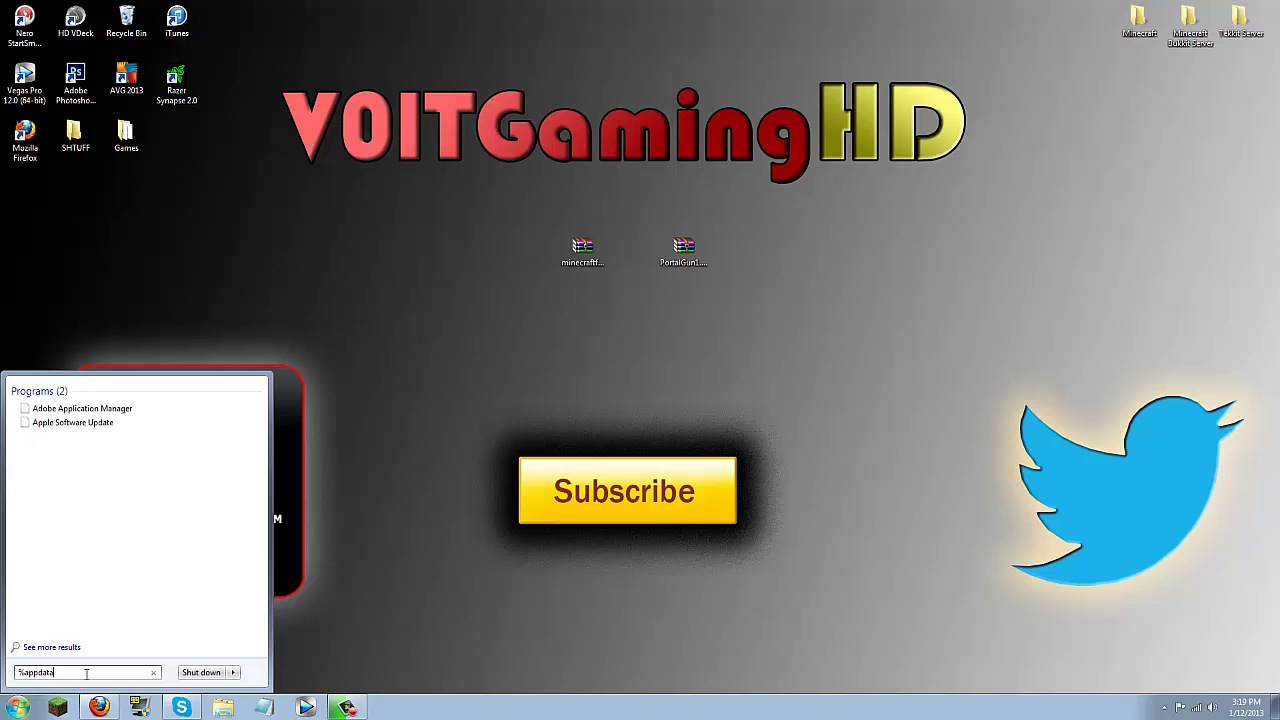
text(%)
key(Return)
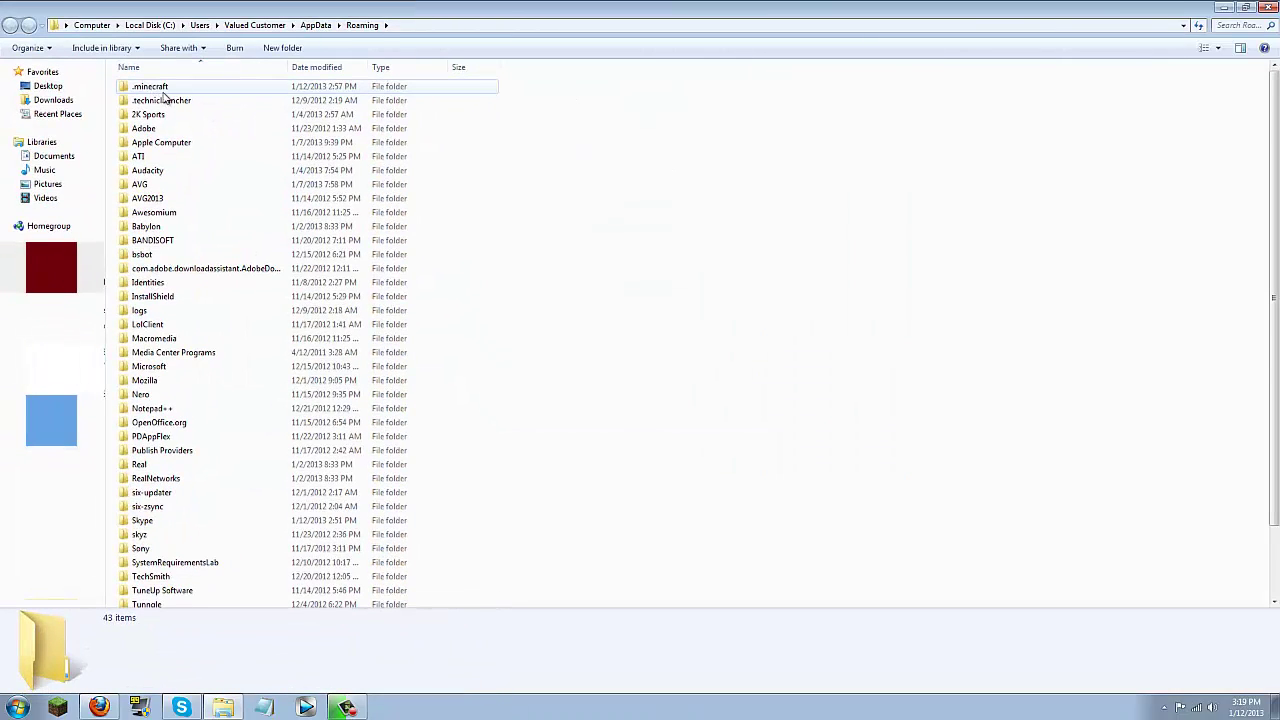
Open the bin folder inside the .minecraft folder.
scroll(163, 97, down, 2)
scroll(243, 486, up, 2)
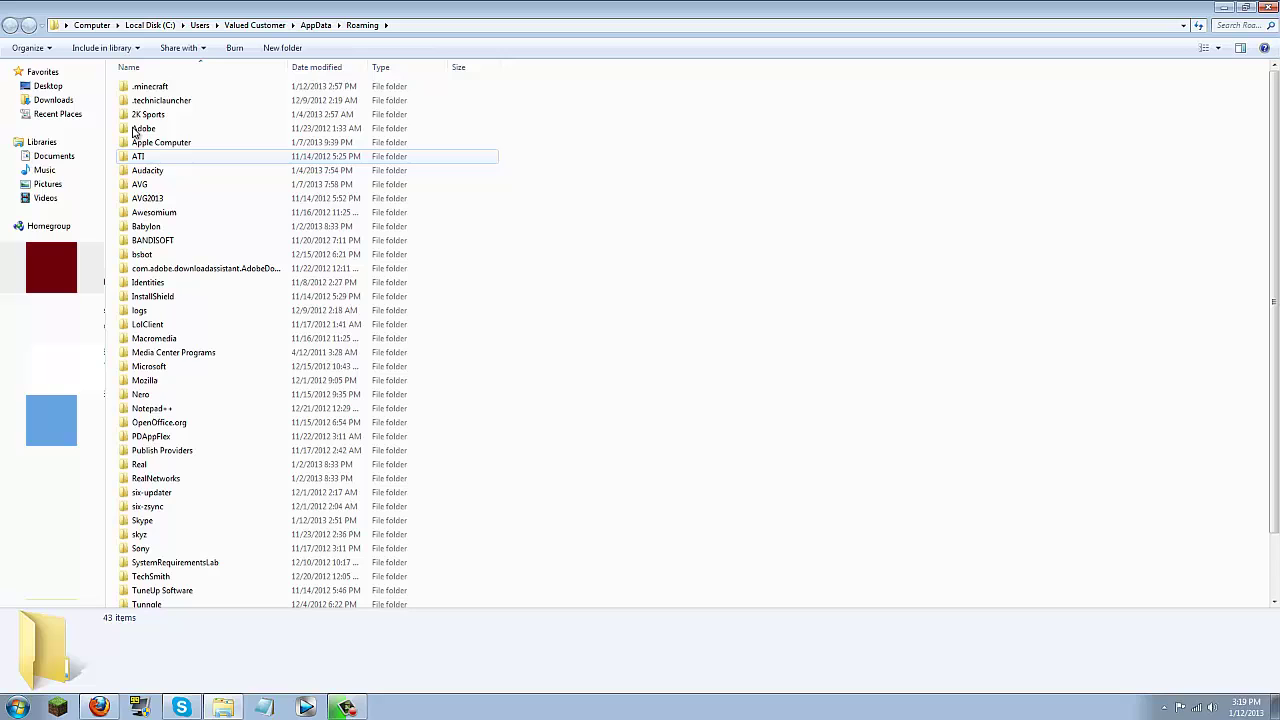
double_click(148, 88)
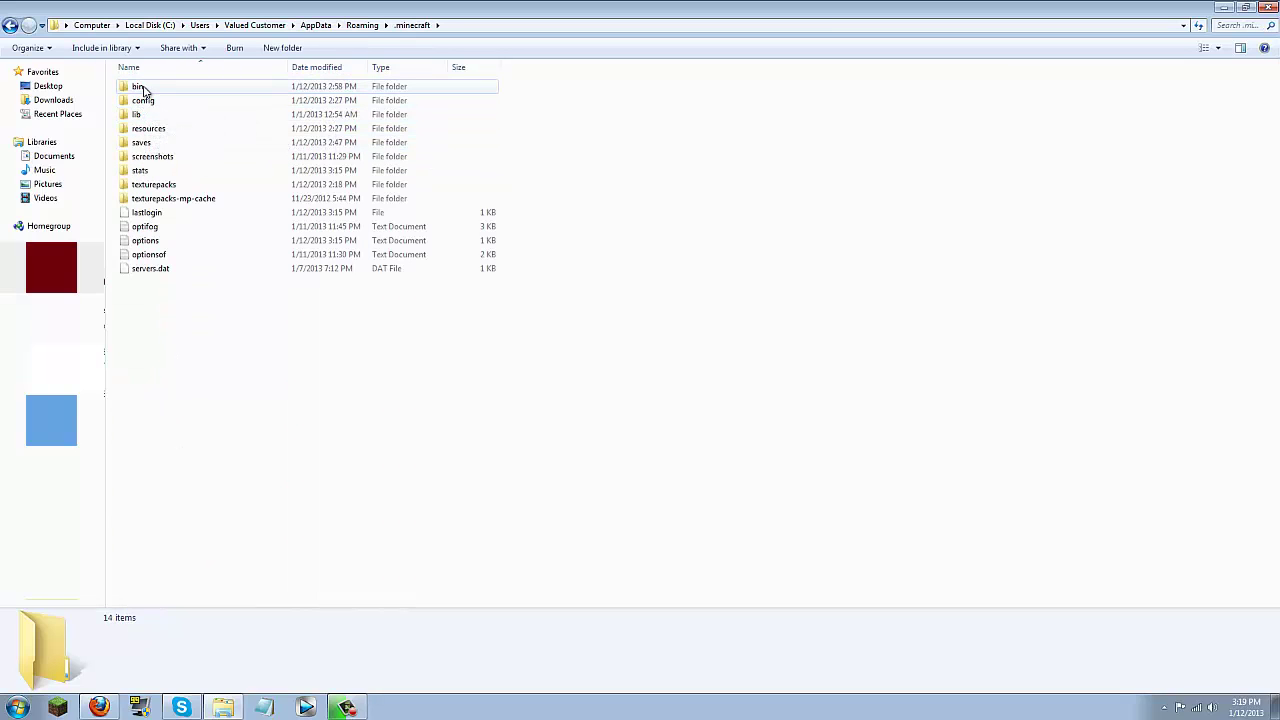
double_click(140, 87)
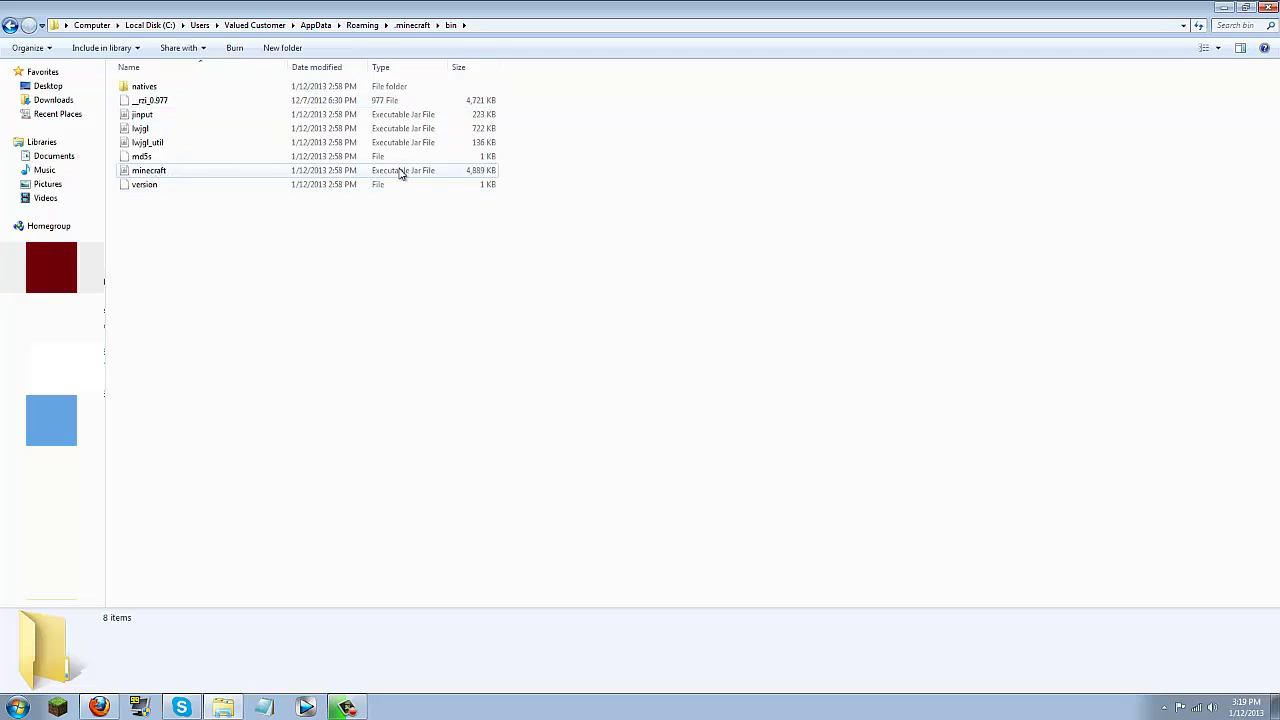
Open the minecraft executable jar file from the bin folder with WinRAR archiver.
right_click(141, 172)
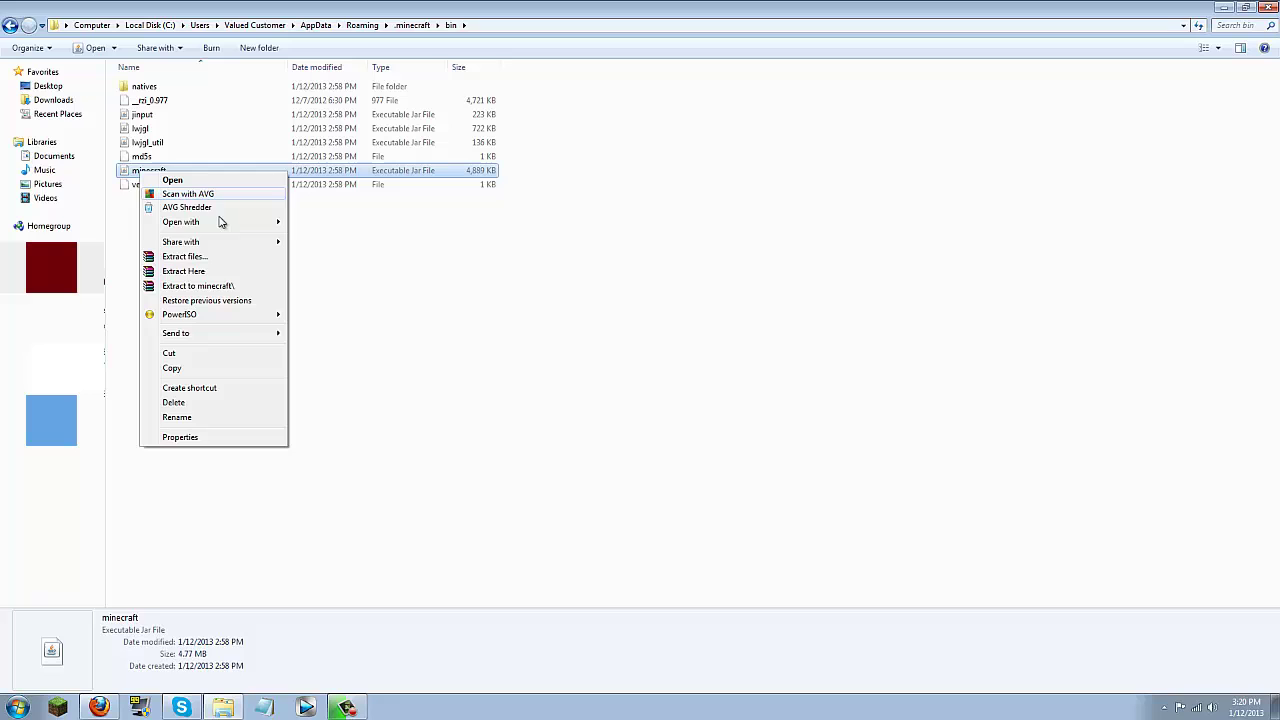
mouse_move(192, 224)
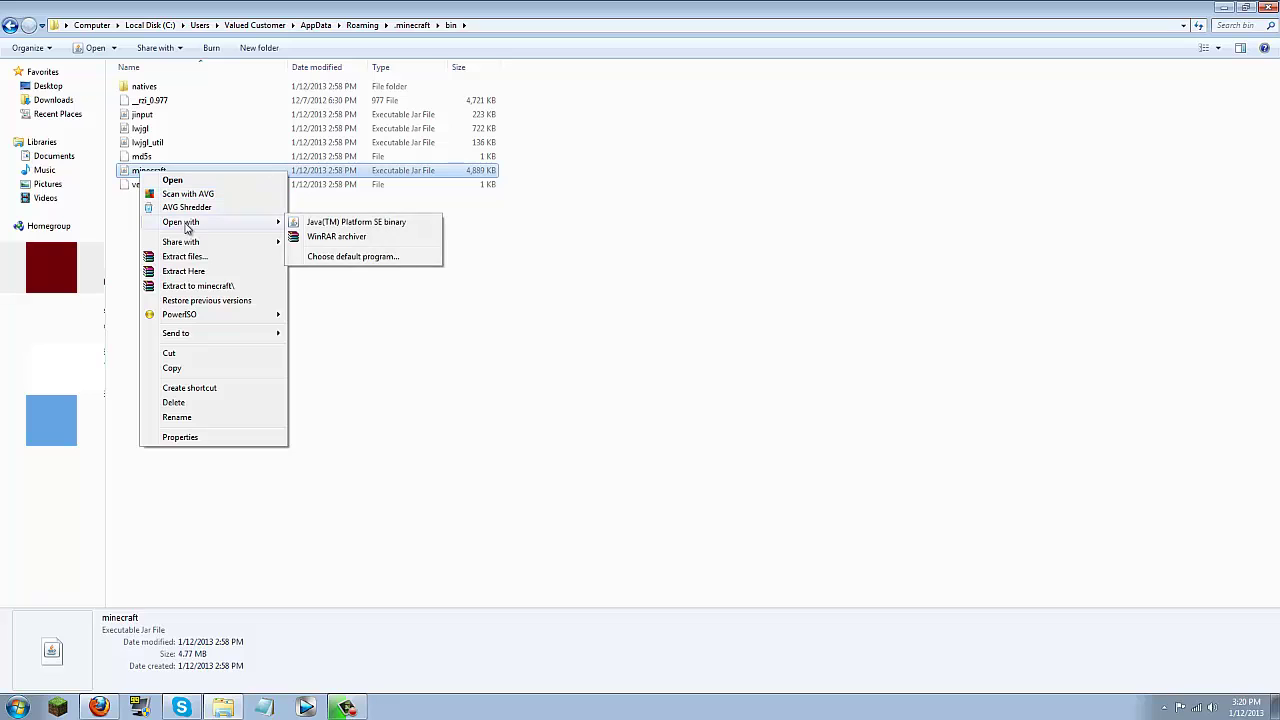
click(333, 240)
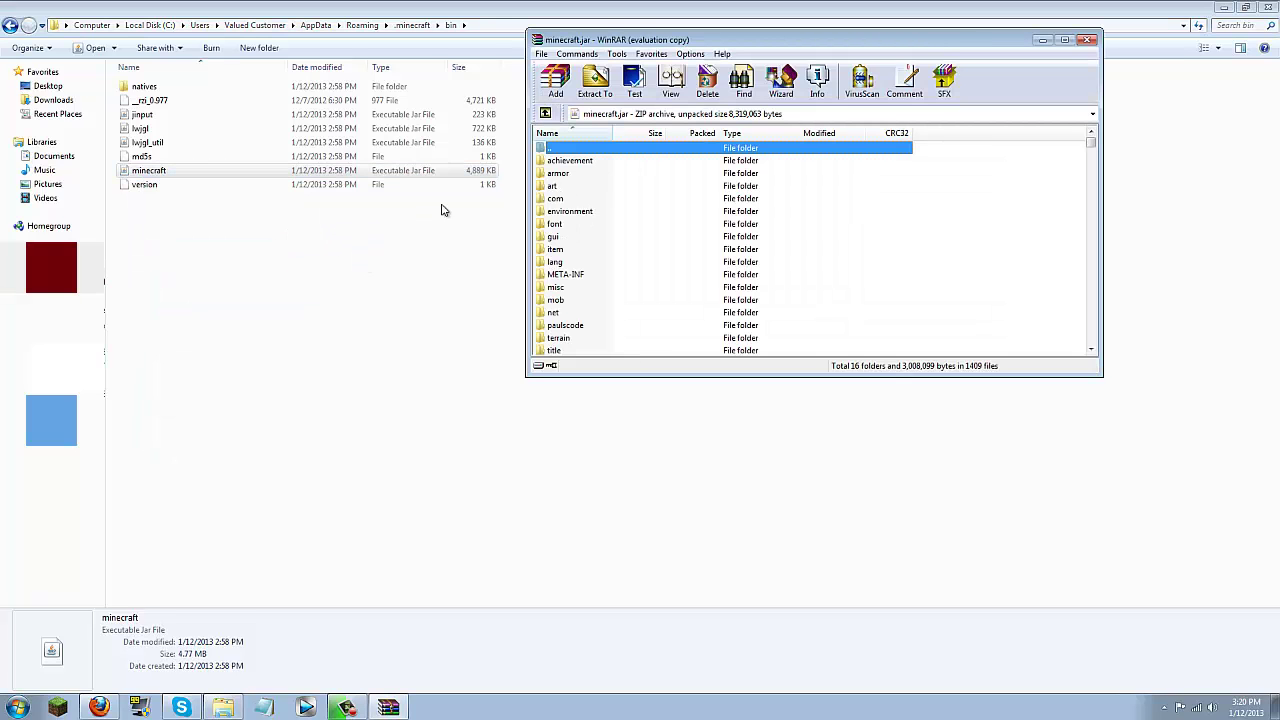
click(883, 210)
Minimize the folder window, move the Forge archive clear on the desktop, and dock the minecraft.jar window to half the screen.
click(430, 6)
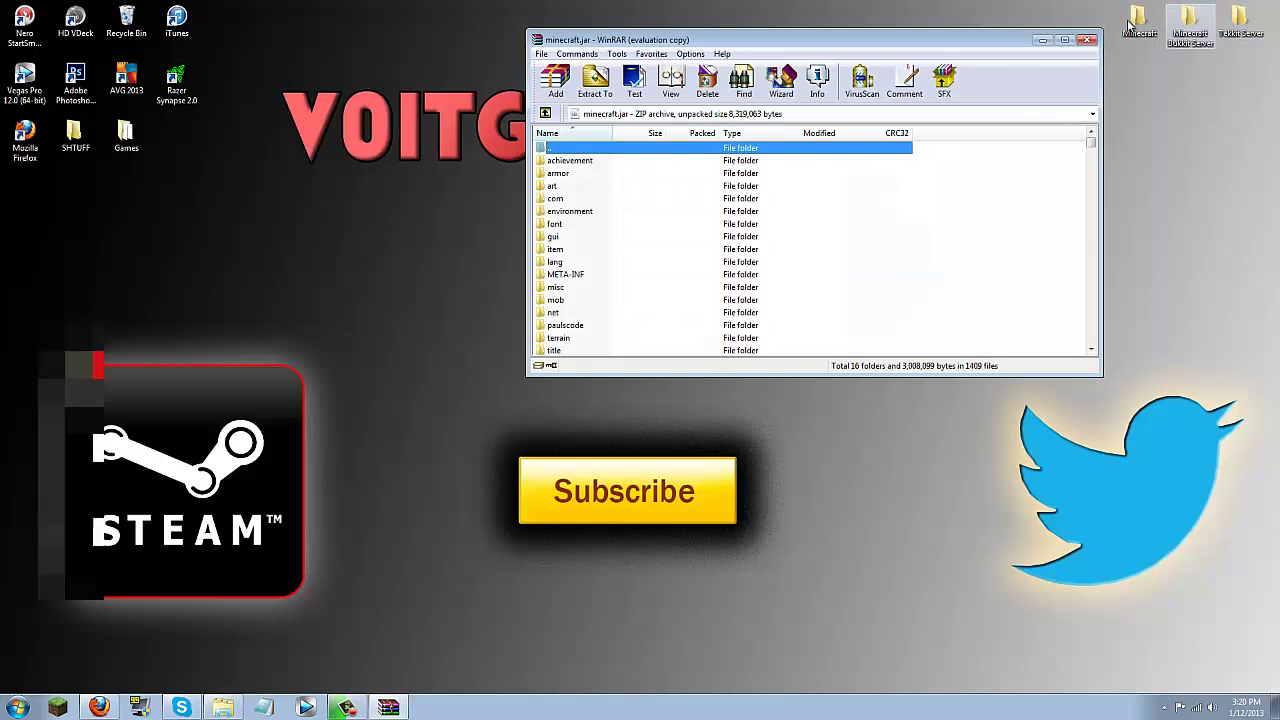
click(1224, 7)
drag(935, 39, 520, 305)
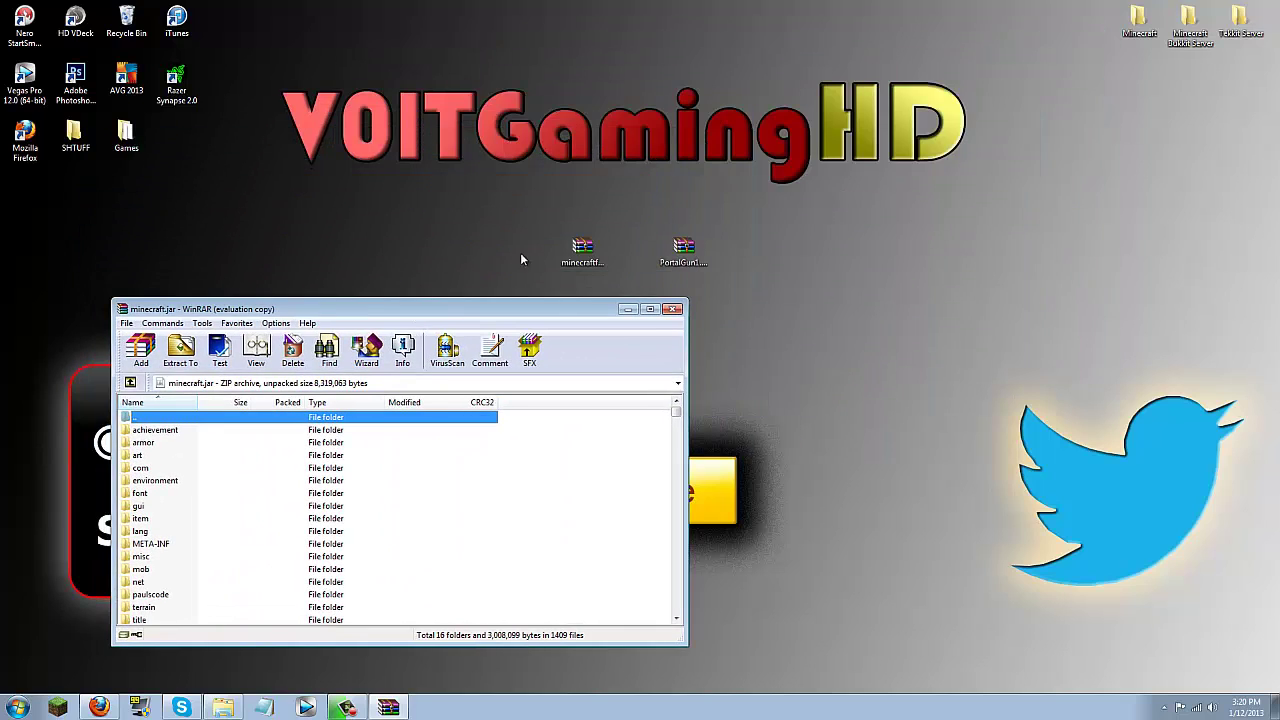
drag(827, 285, 830, 283)
drag(525, 310, 2, 250)
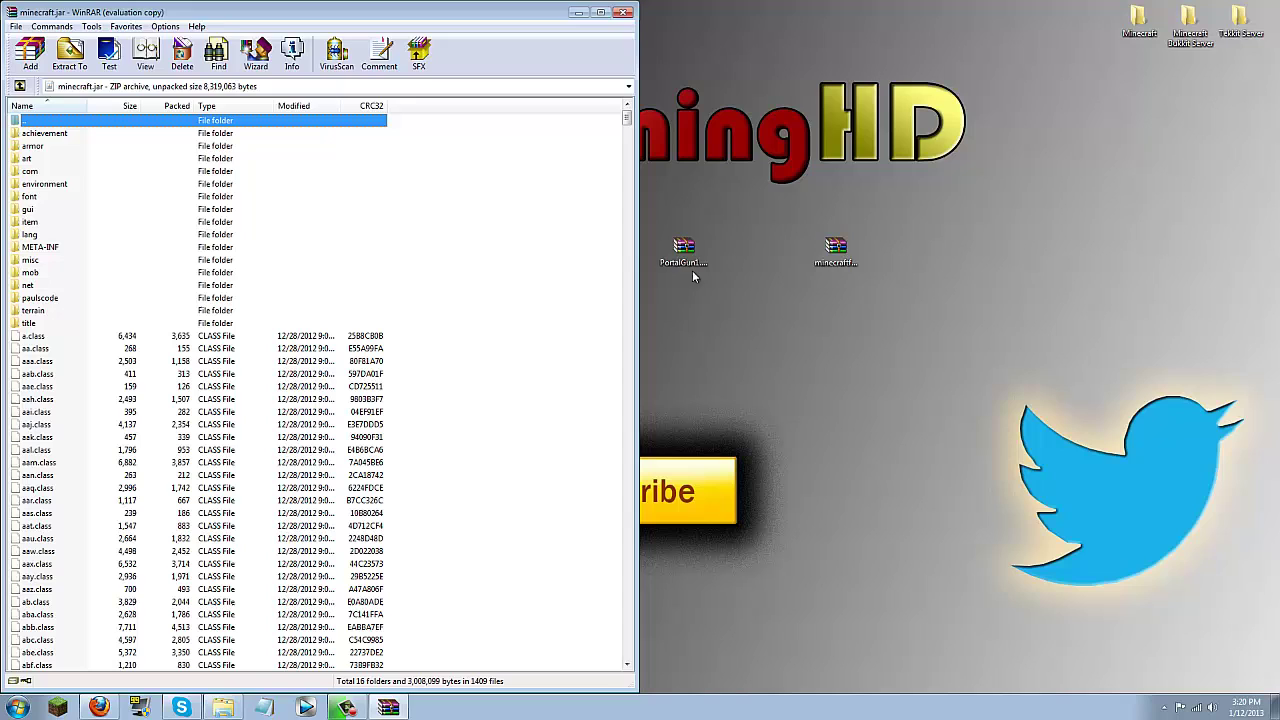
Open the minecraftforge-universal-1.4.7-6.6.0.497 archive from the desktop and dock its window beside minecraft.jar.
click(692, 270)
click(836, 252)
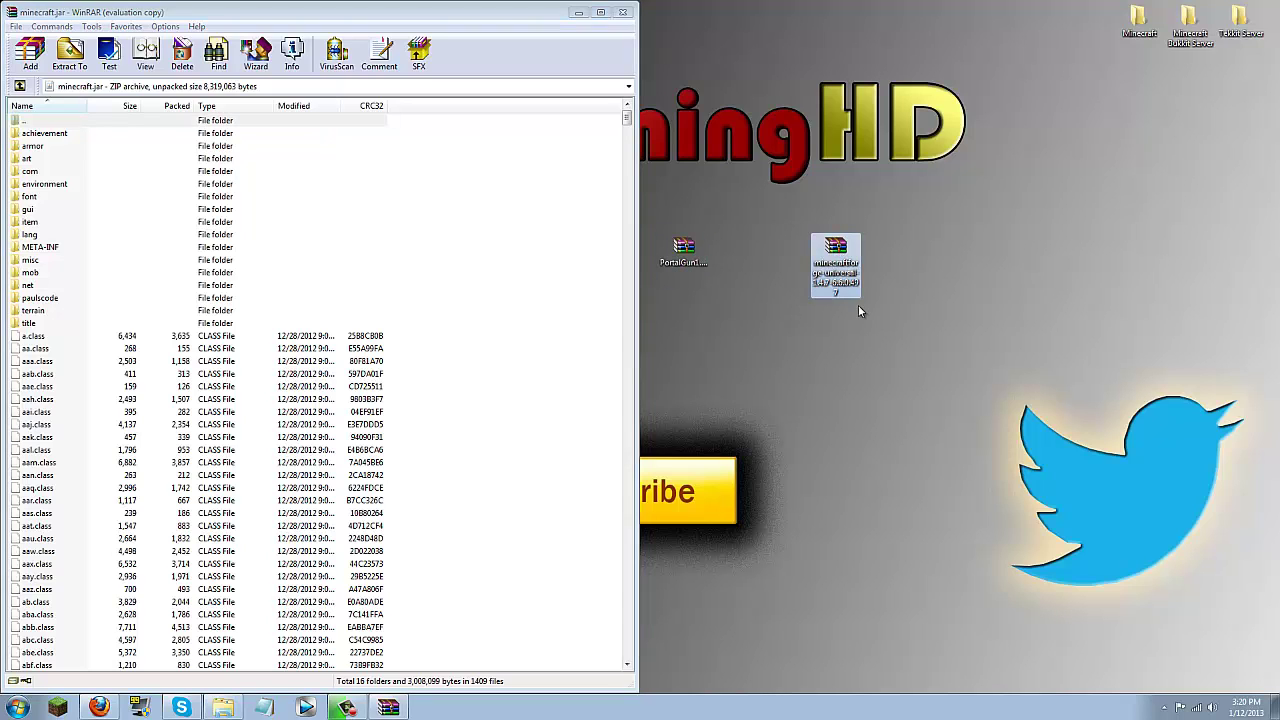
double_click(838, 258)
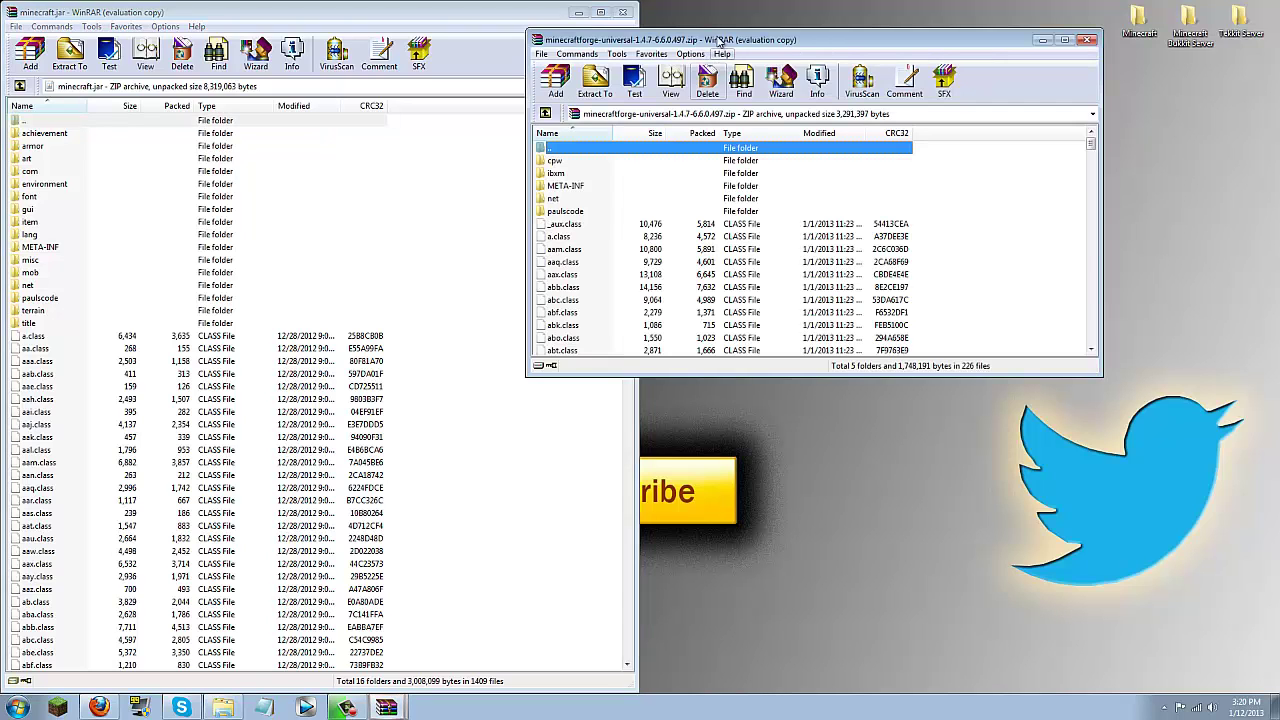
drag(615, 40, 1279, 100)
click(1234, 269)
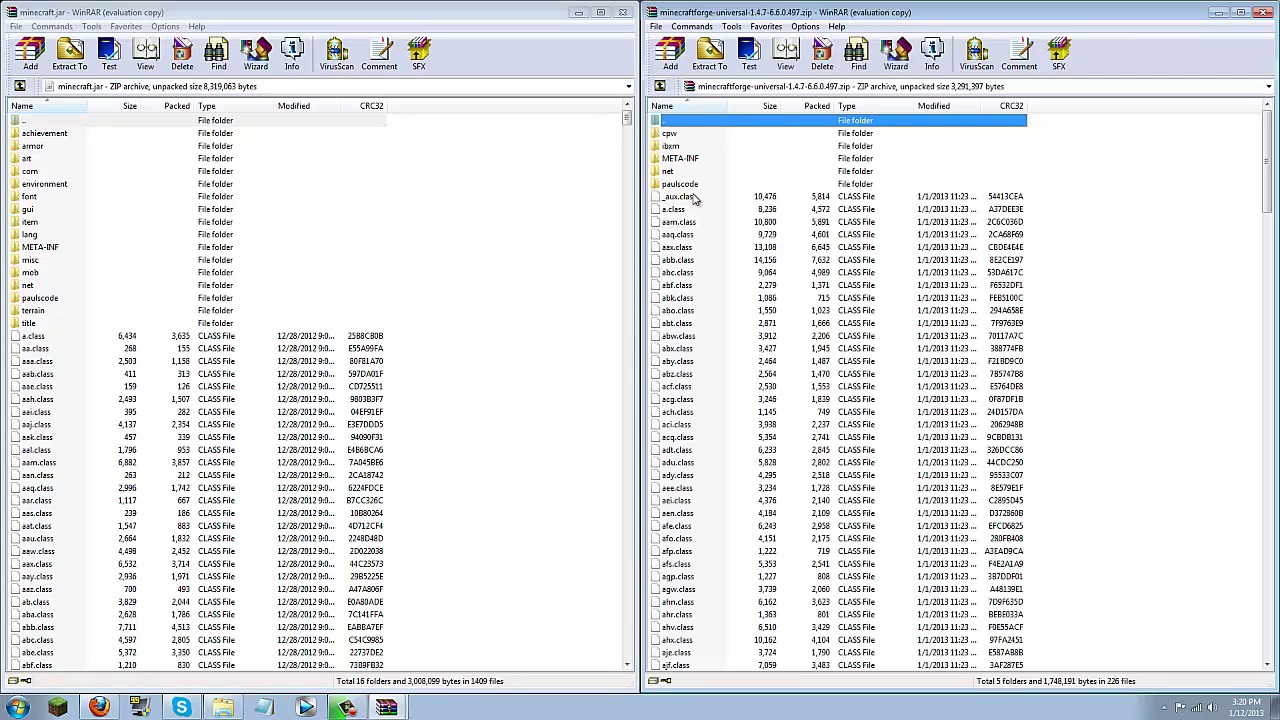
Add all files and folders from the Forge archive to minecraft.jar with the default archiving settings.
click(1061, 374)
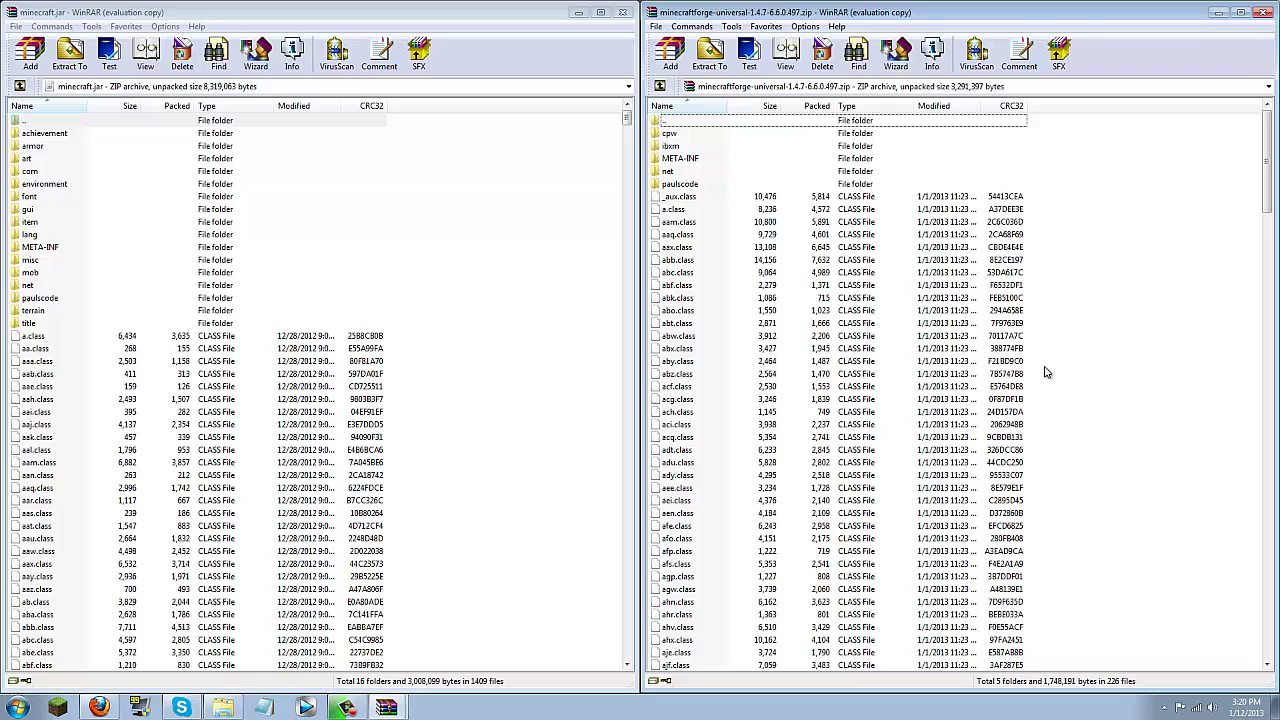
key(ctrl+a)
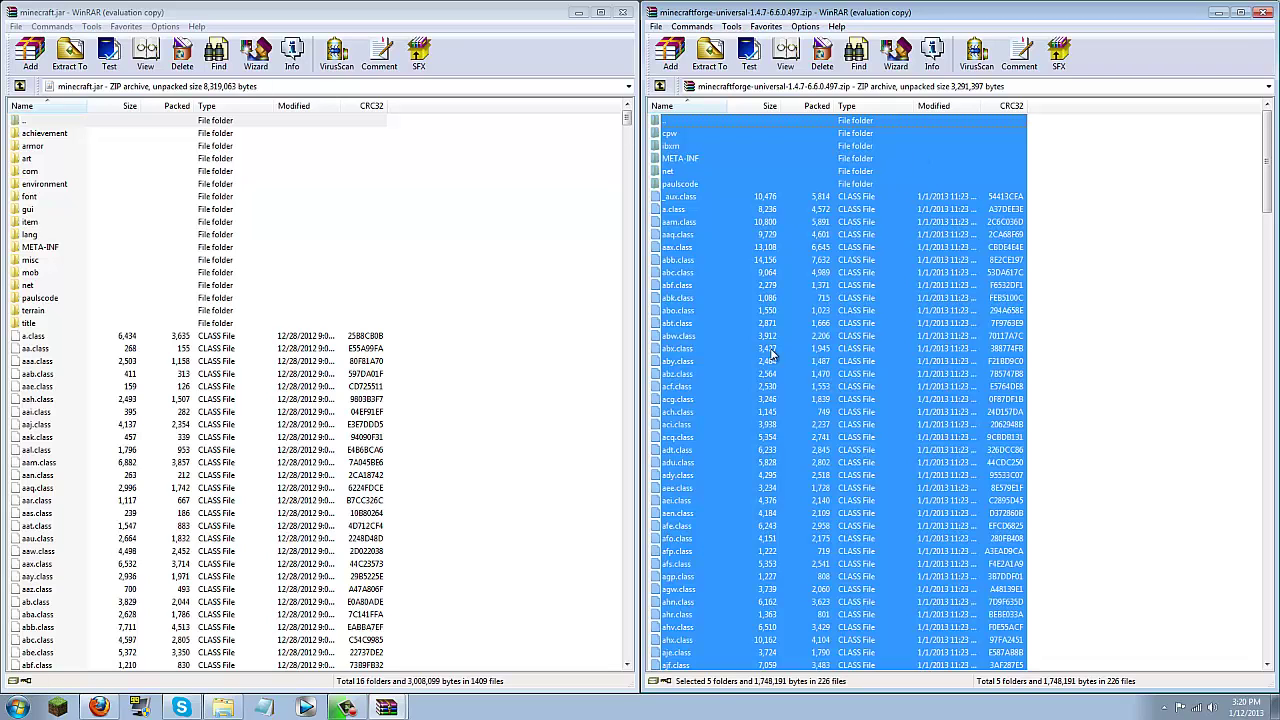
drag(900, 528, 198, 513)
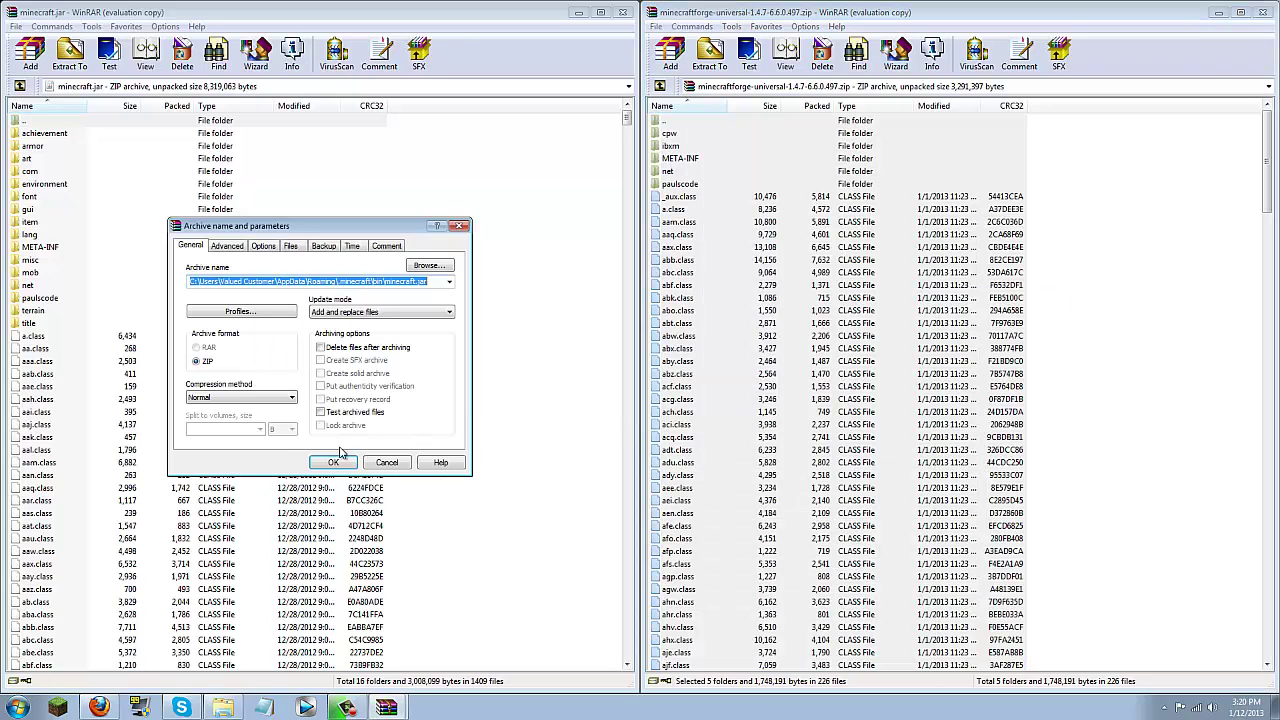
click(334, 457)
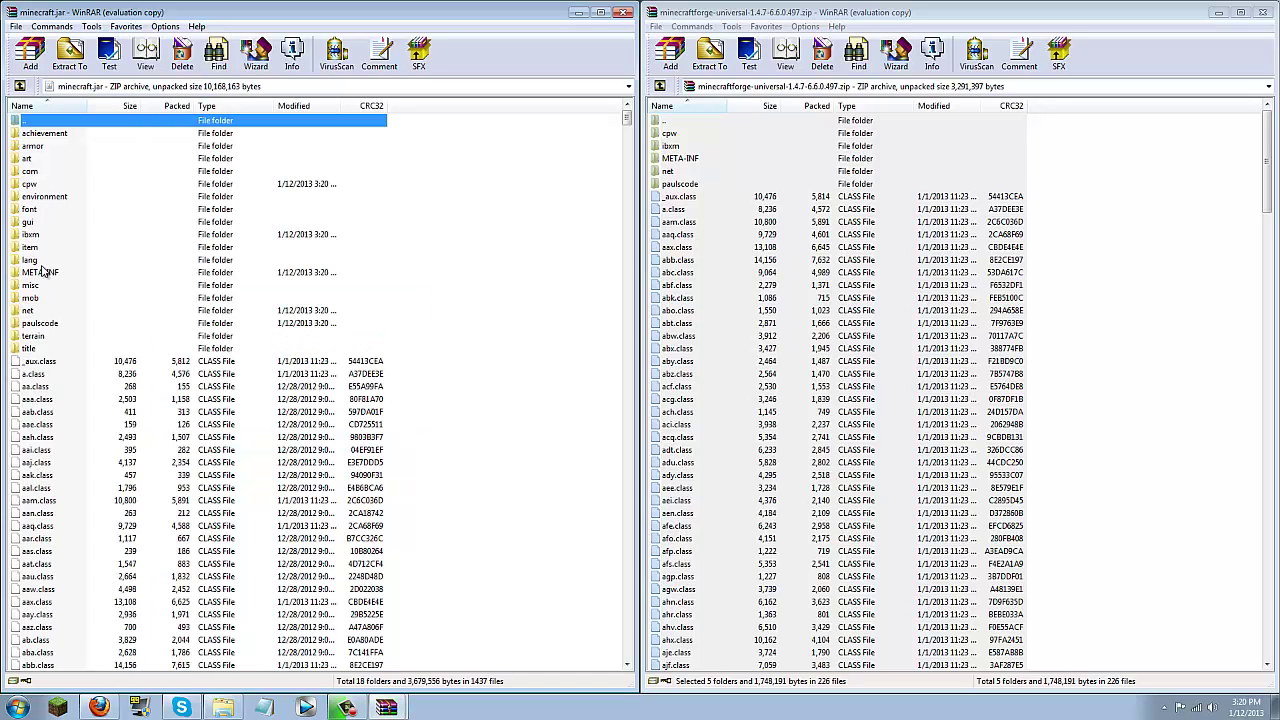
Delete the META-INF folder from minecraft.jar.
click(44, 271)
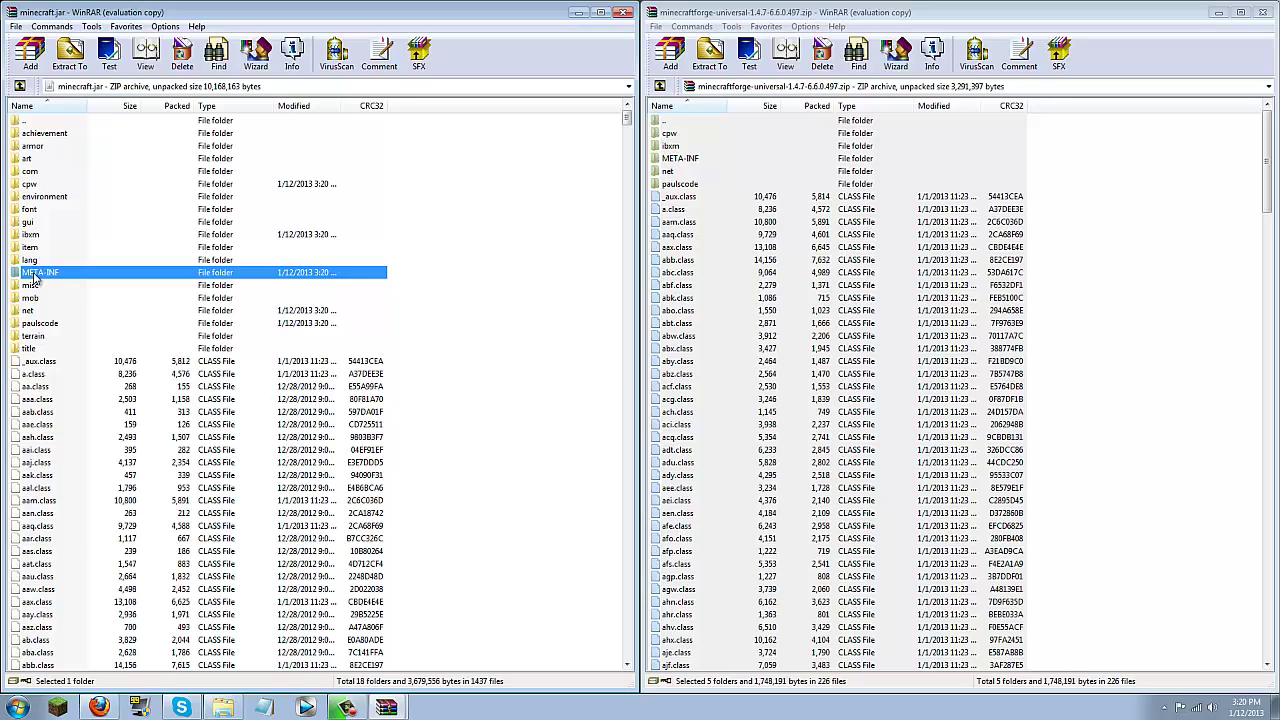
right_click(35, 278)
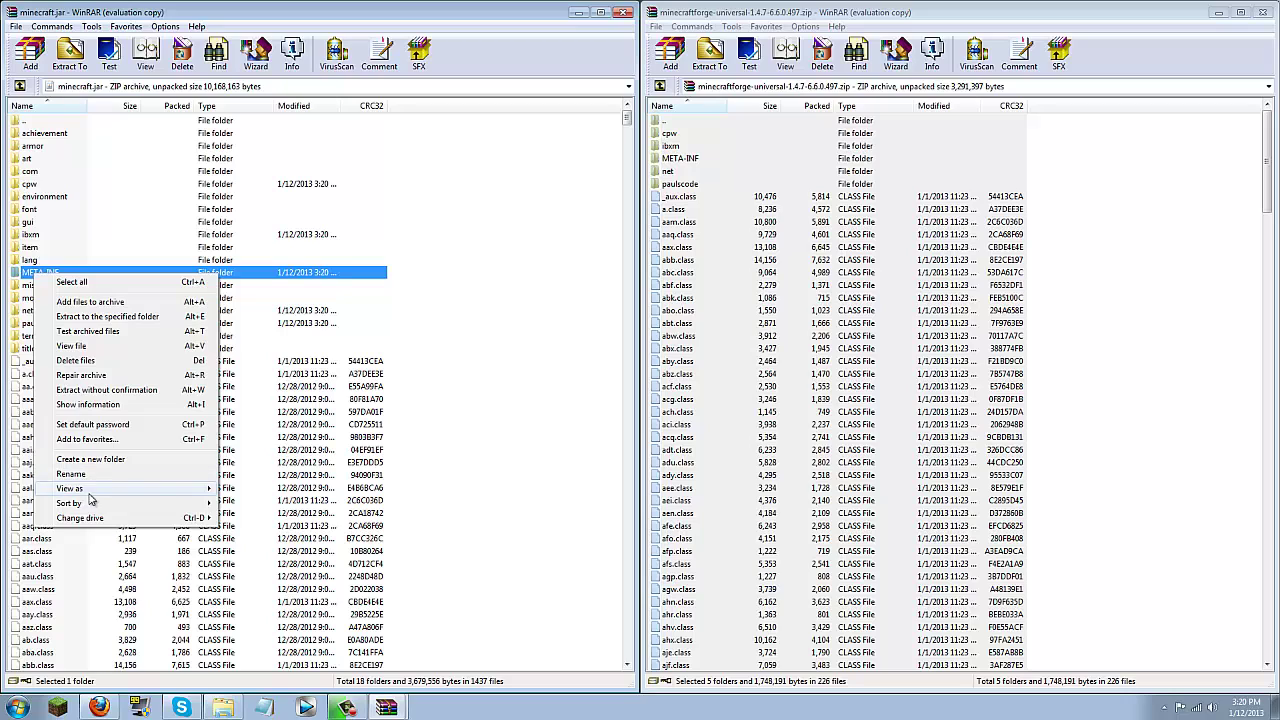
click(86, 361)
key(Return)
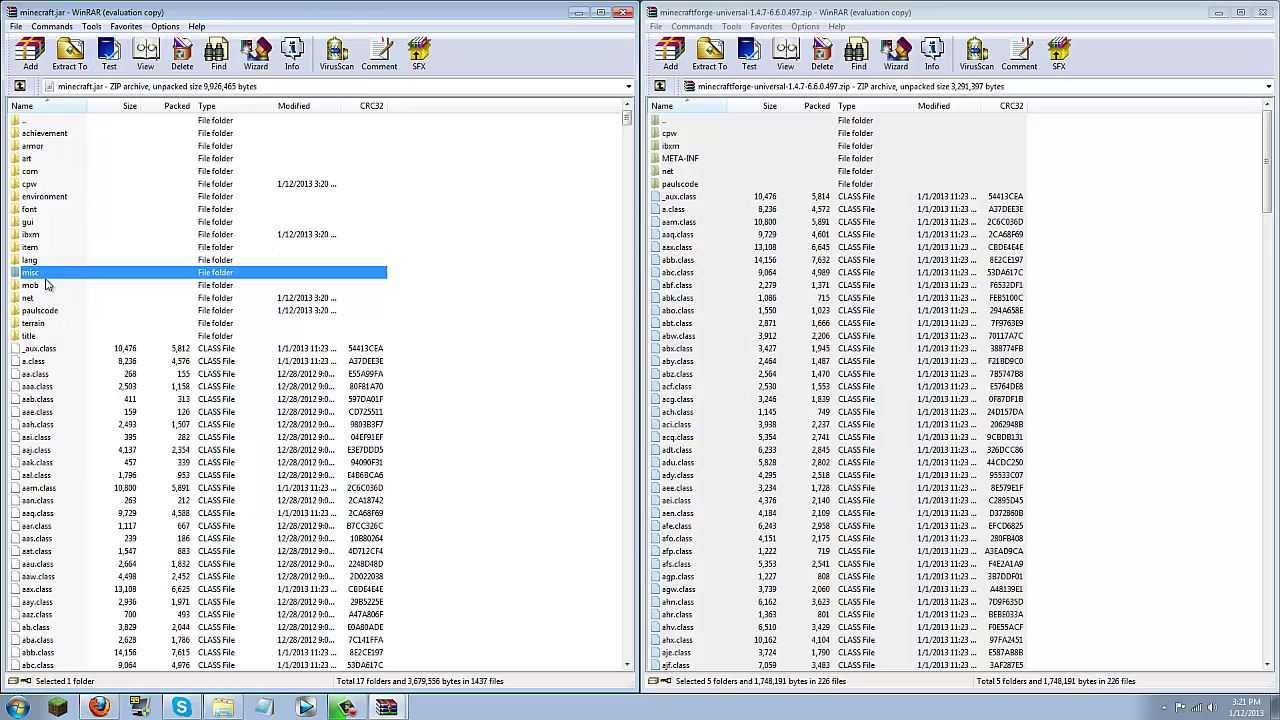
Close both archive windows and place the Forge archive beside the Minecraft folder on the desktop.
click(622, 14)
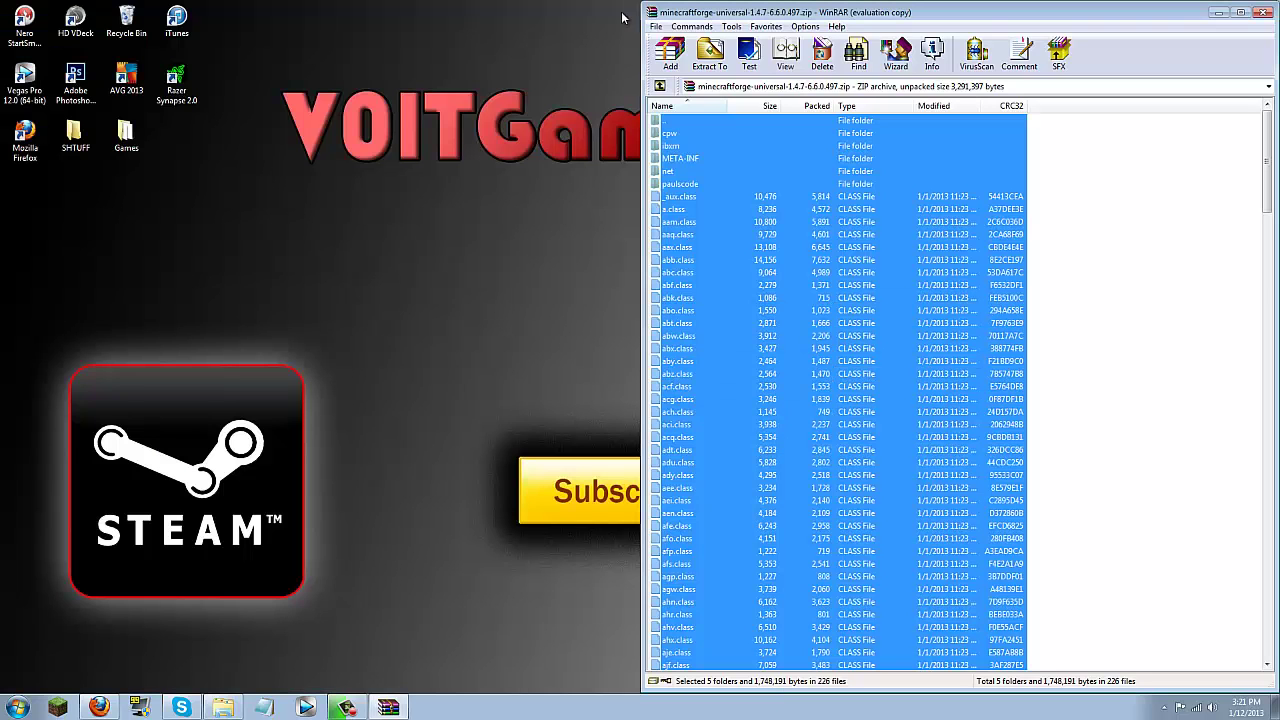
click(1265, 12)
drag(848, 262, 1087, 40)
Launch Minecraft with the saved login, check the mod list for Minecraft Forge, and quit the game.
click(57, 708)
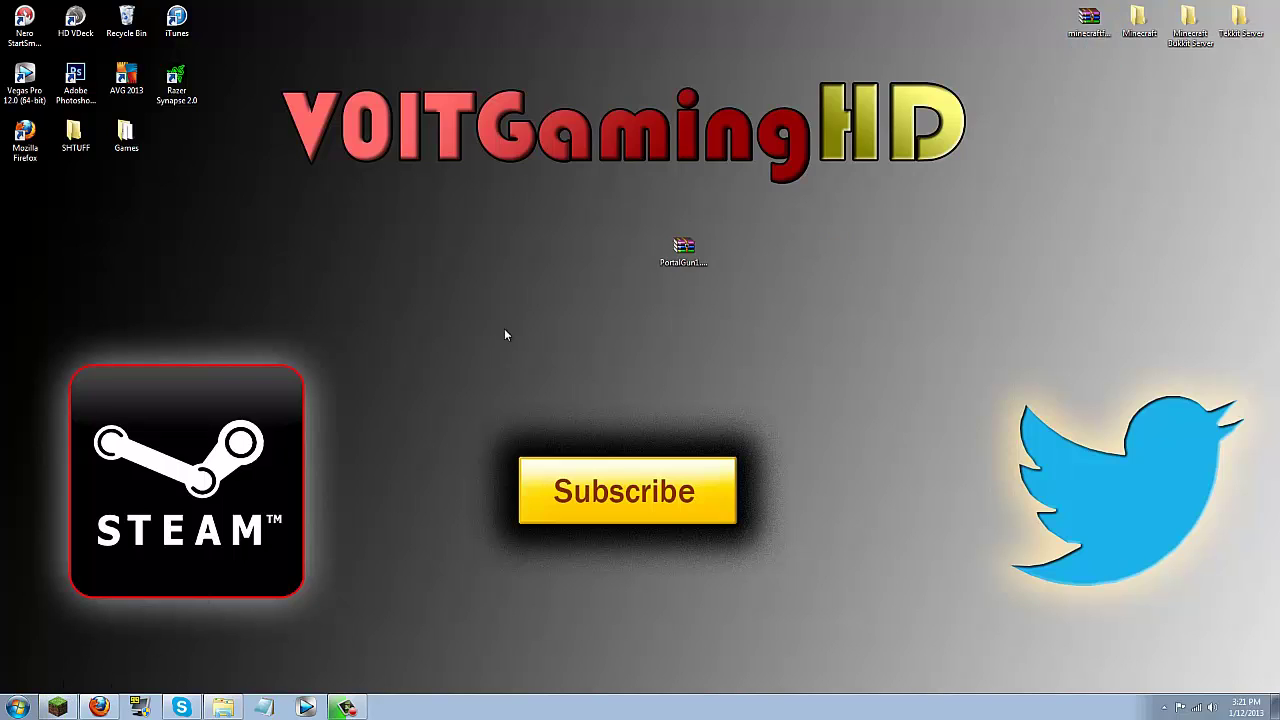
click(683, 252)
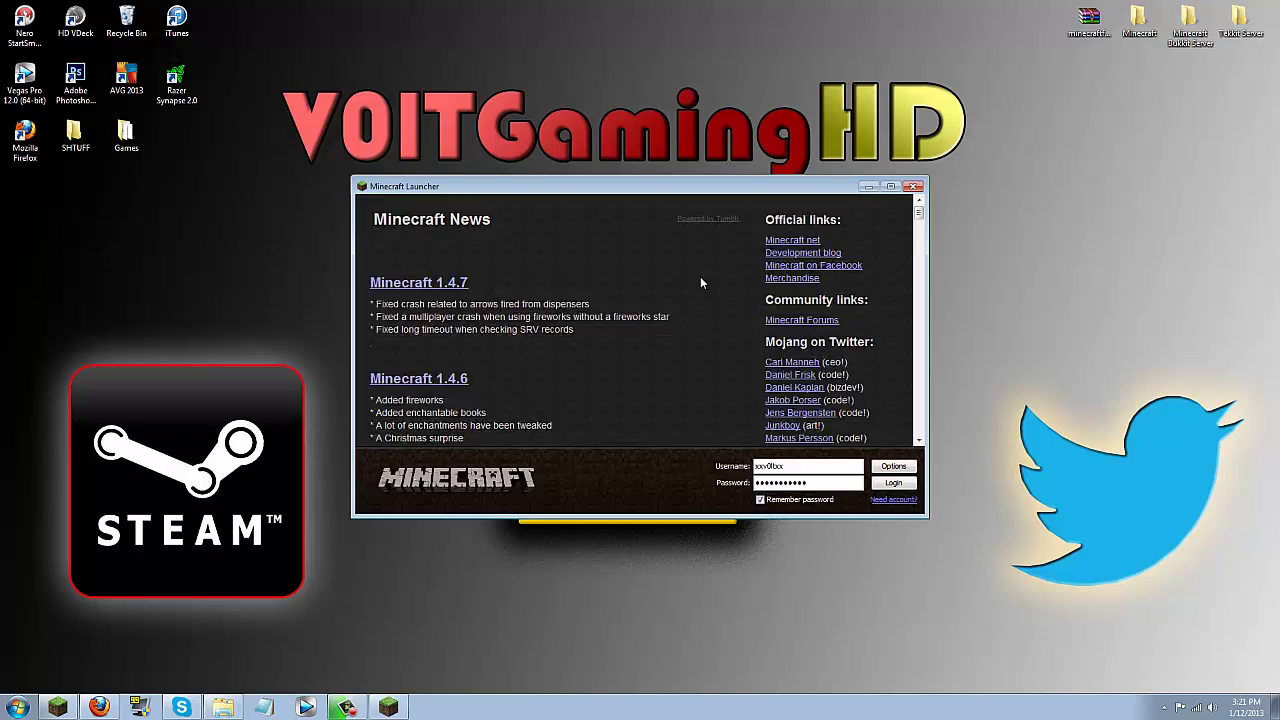
click(893, 483)
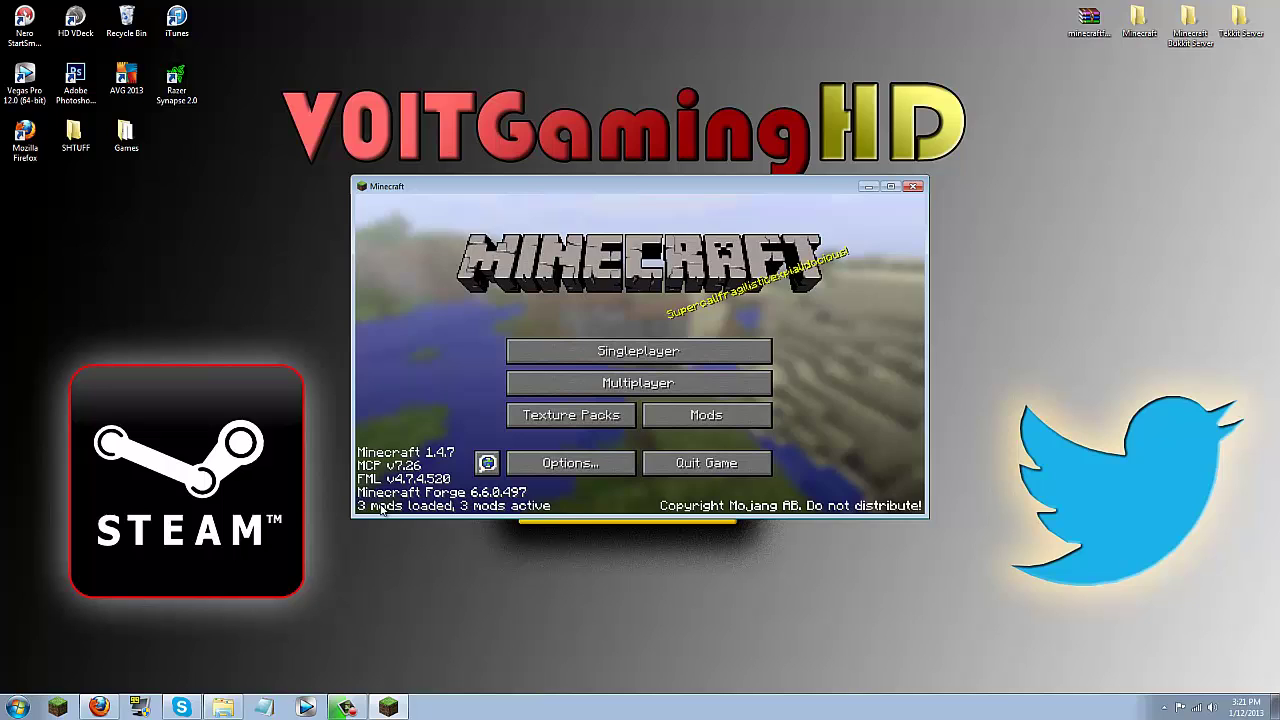
click(708, 420)
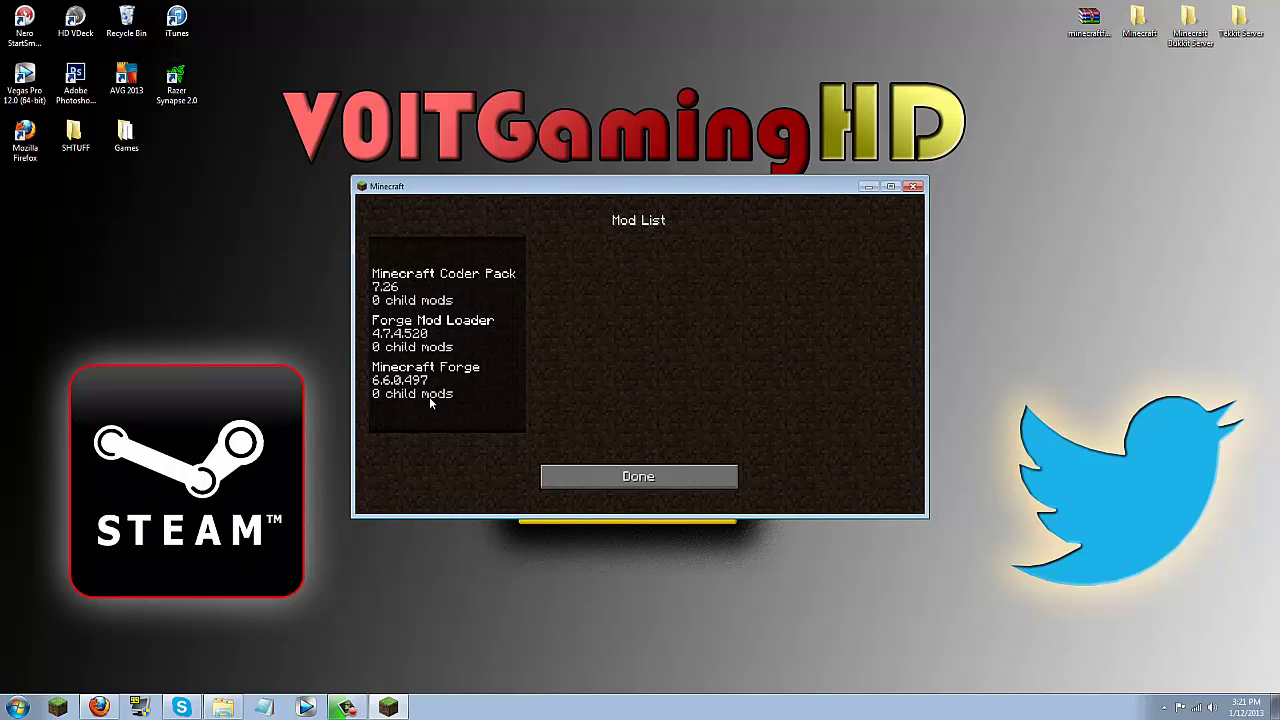
click(621, 474)
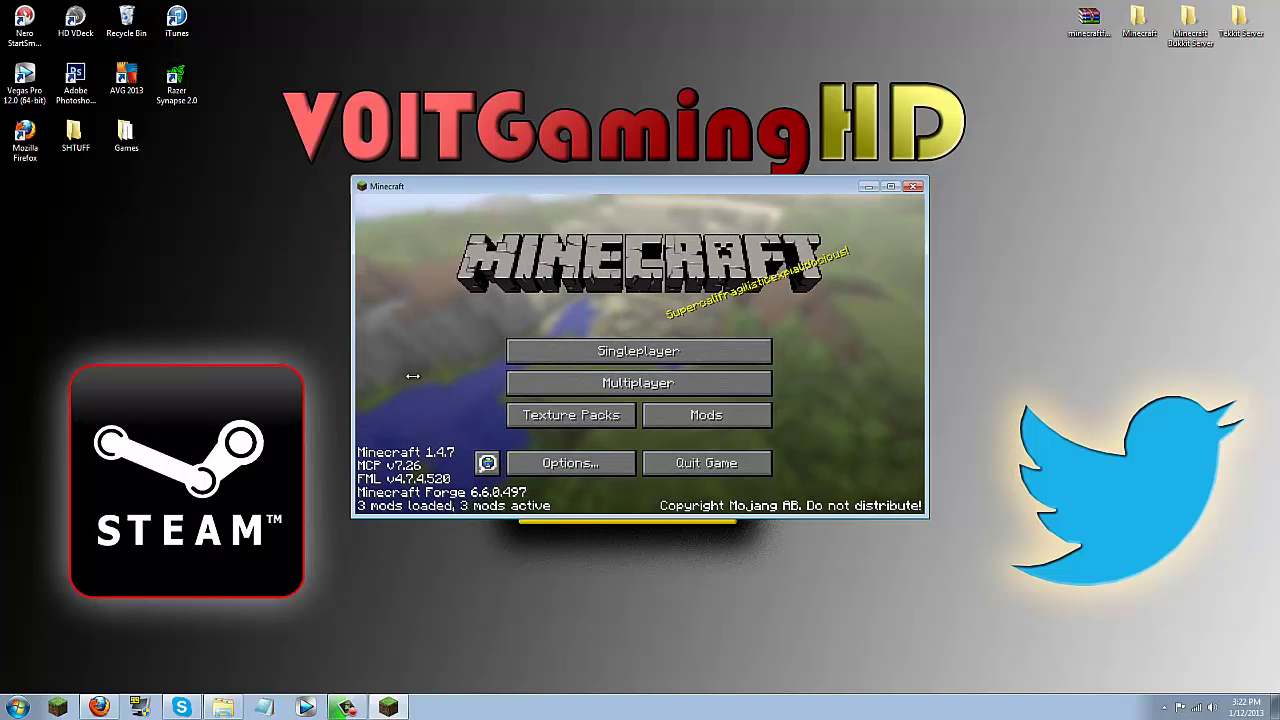
click(711, 465)
Open the mods folder inside .minecraft and shrink its window so the PortalGun archive on the desktop is accessible.
click(228, 706)
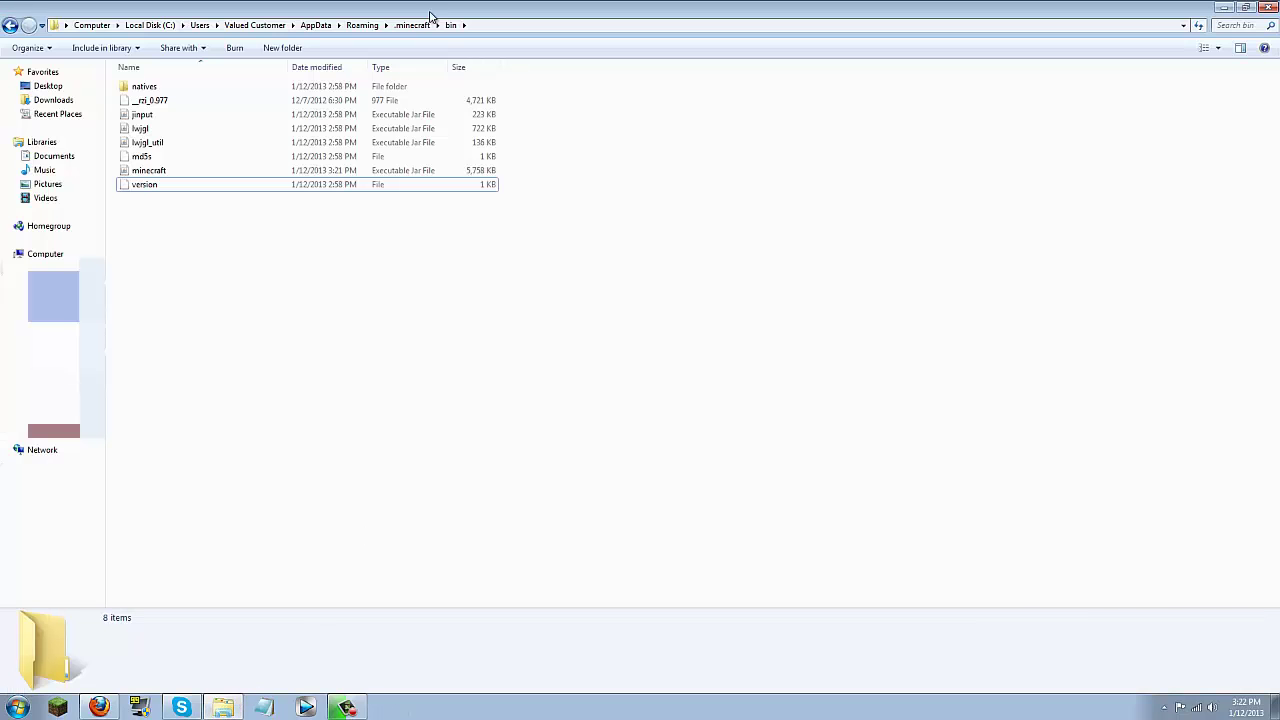
click(426, 23)
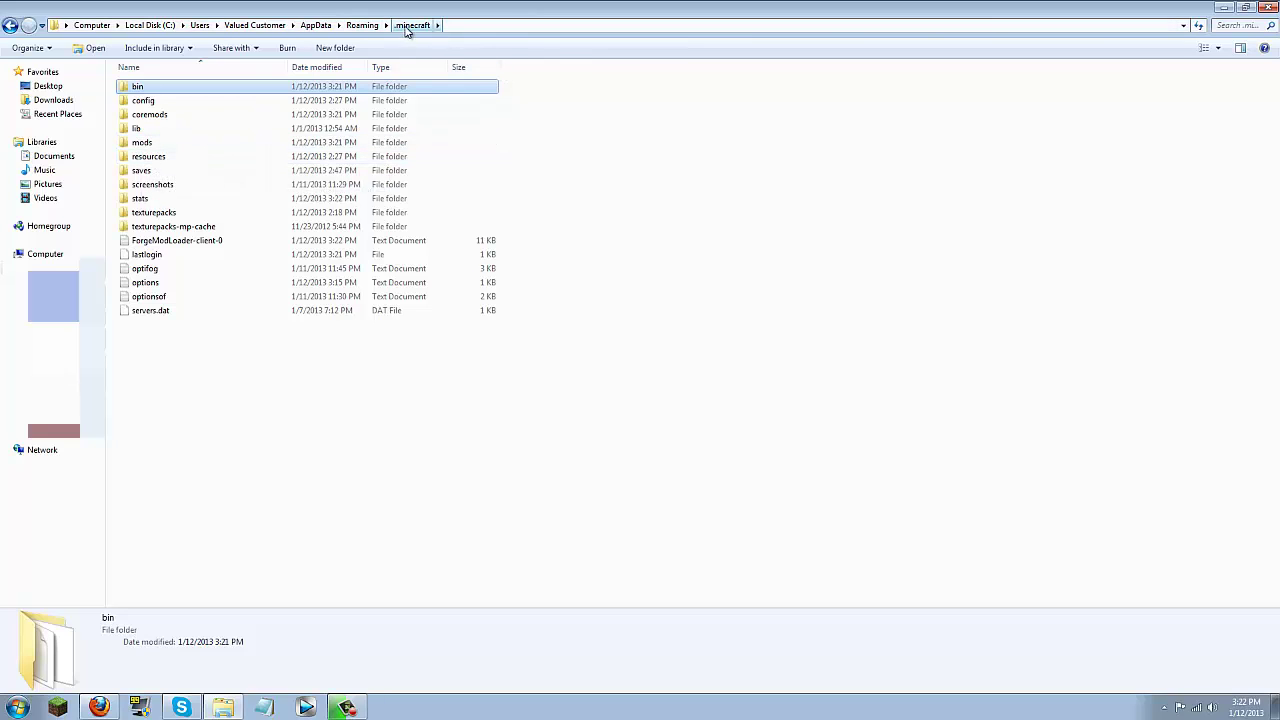
click(142, 144)
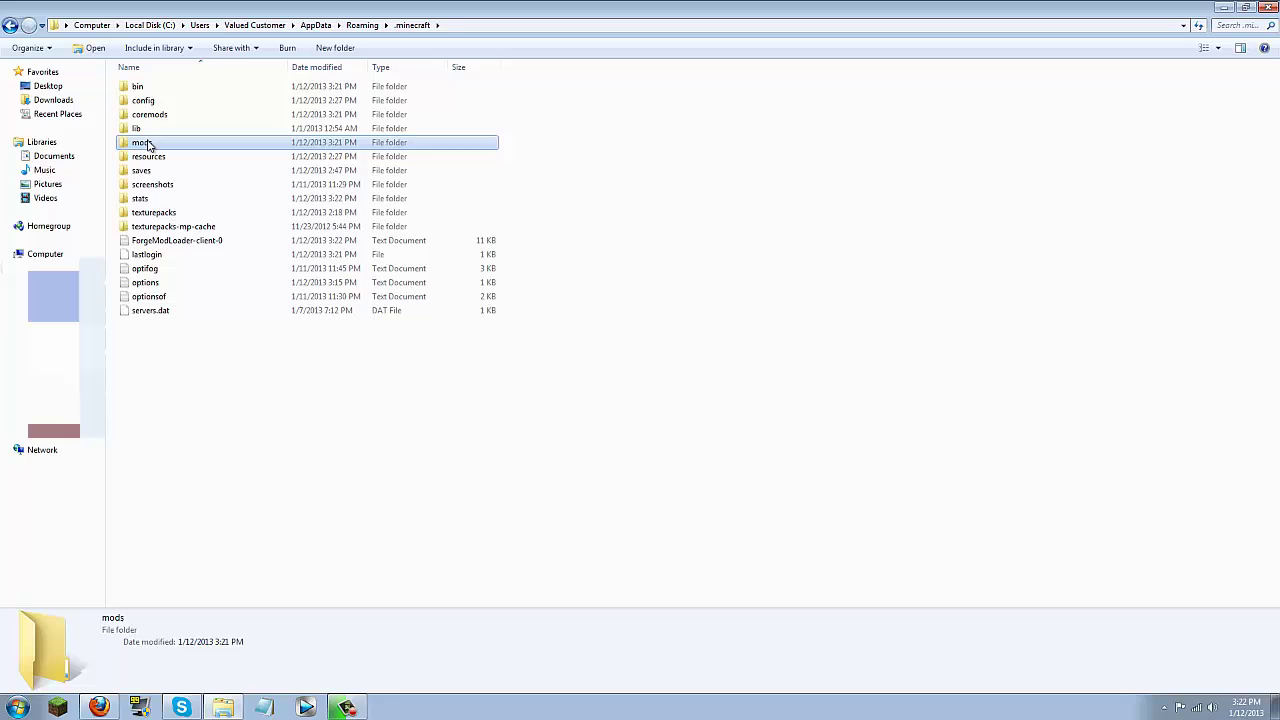
double_click(148, 145)
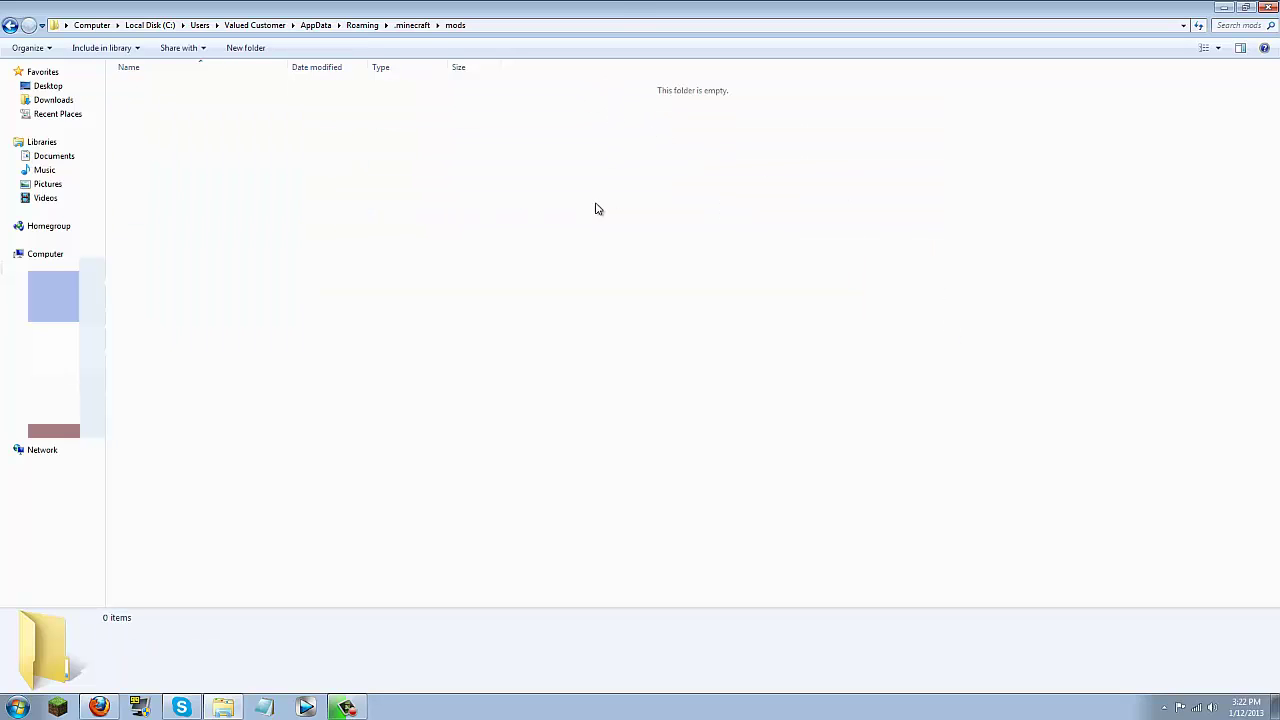
drag(628, 12, 621, 316)
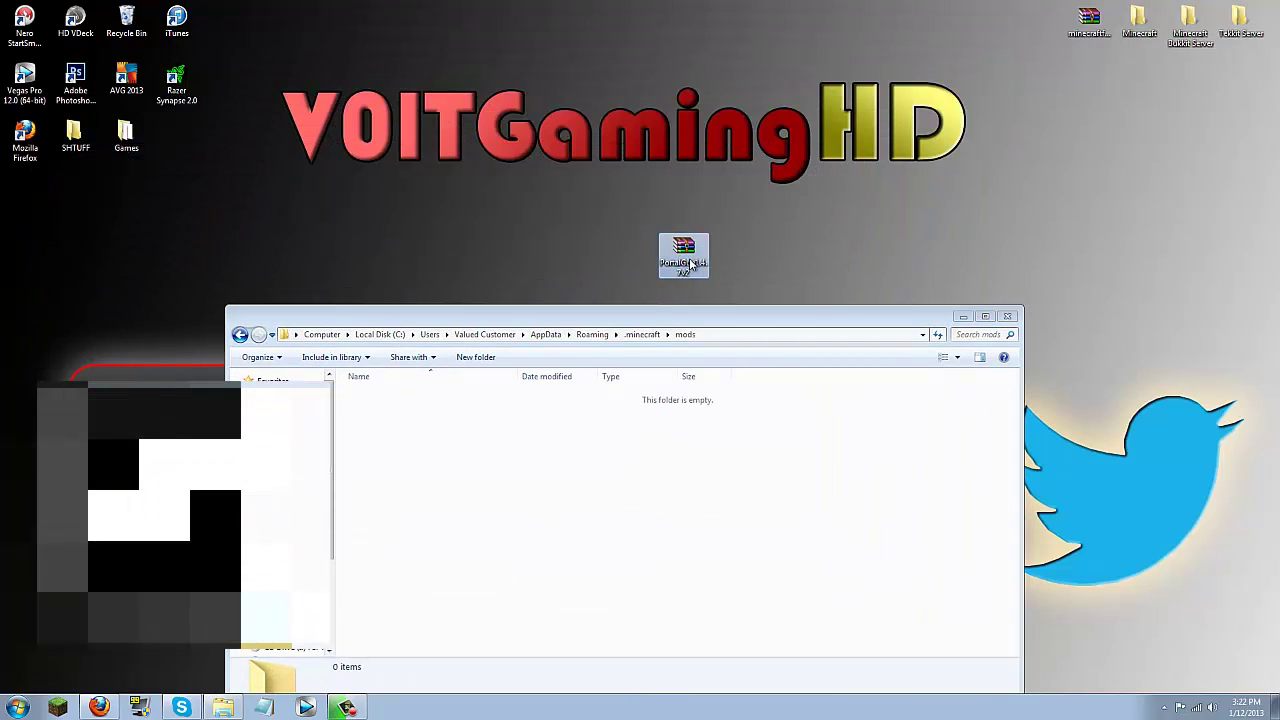
drag(692, 268, 526, 471)
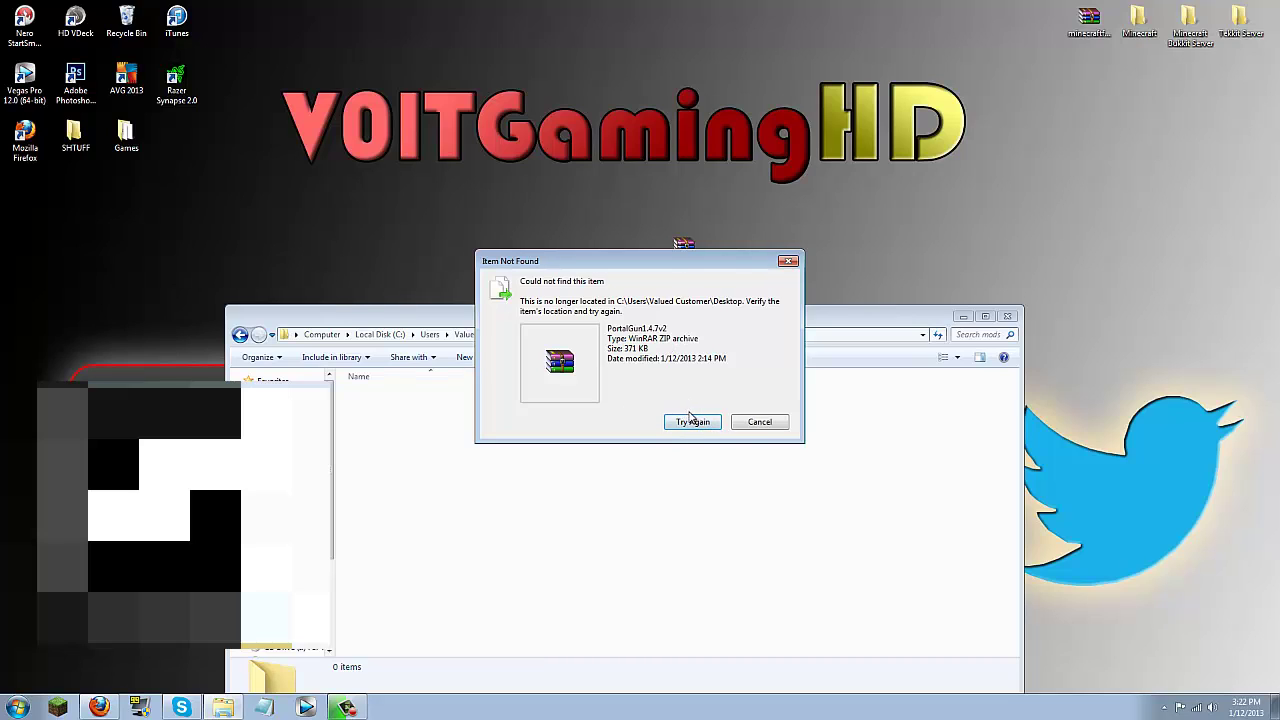
click(760, 422)
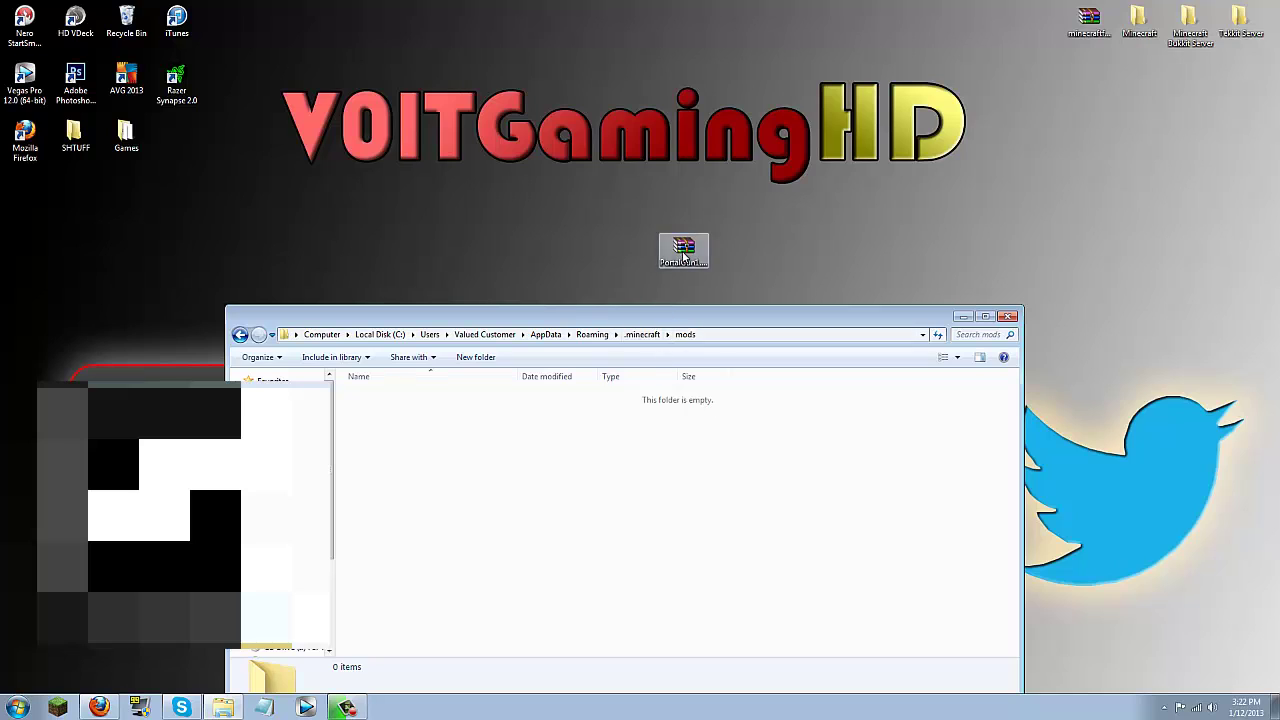
click(683, 252)
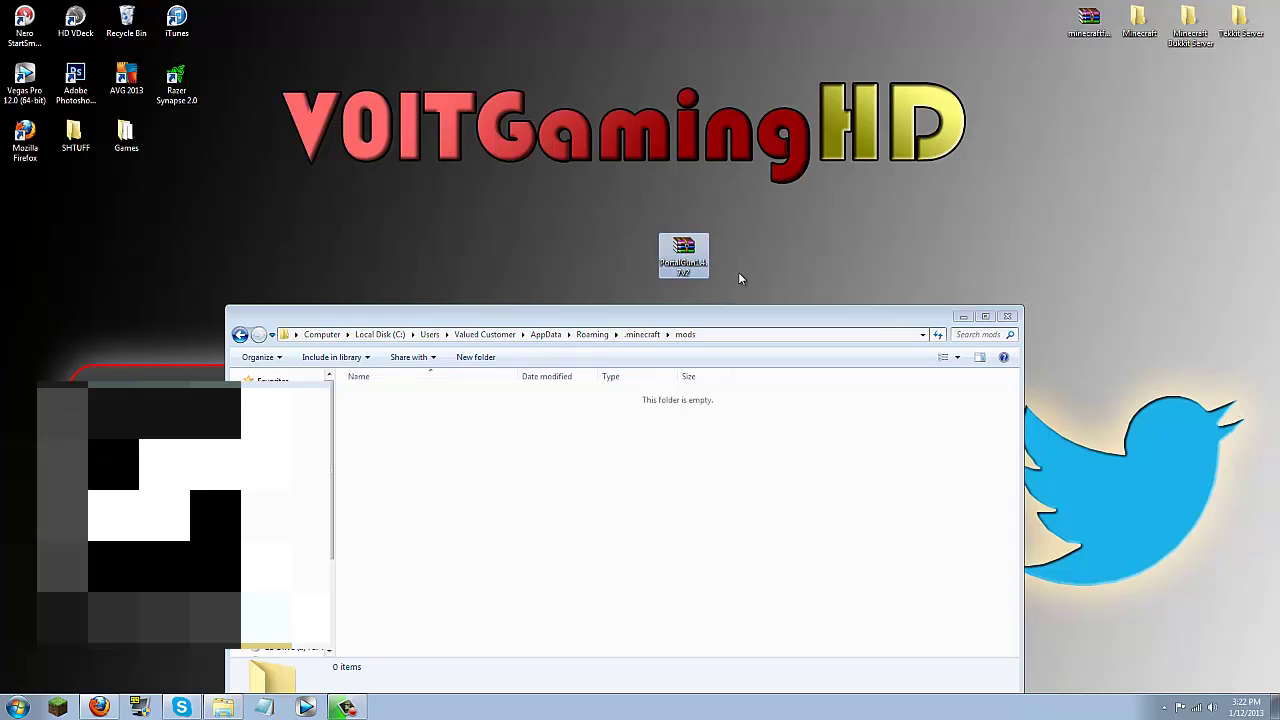
click(360, 706)
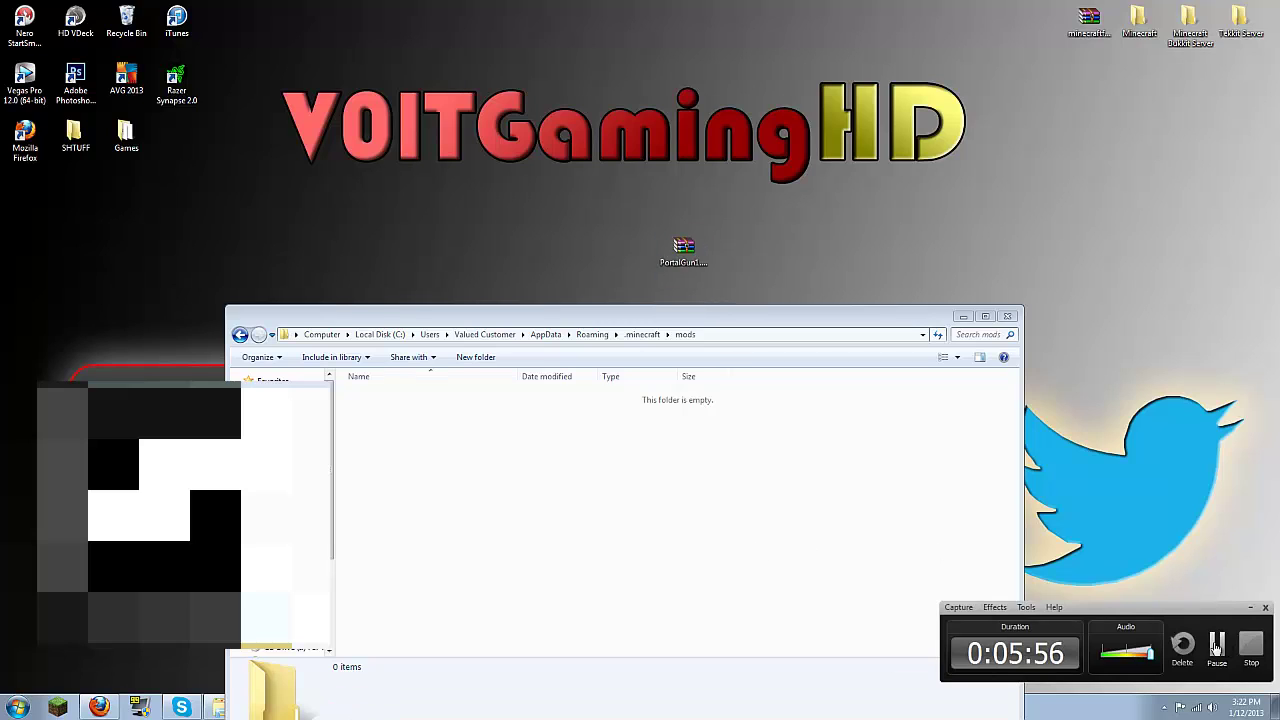
click(1216, 645)
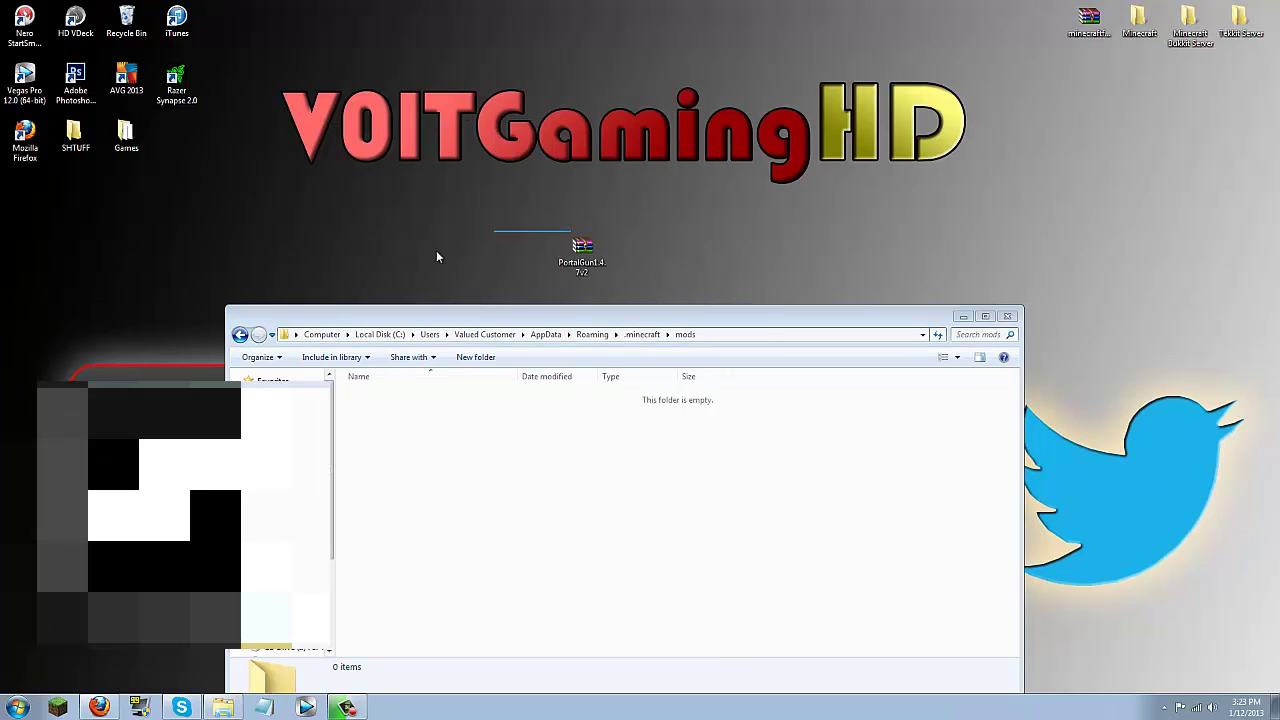
Move the PortalGun1.4.7v2 archive from the desktop into the mods folder.
drag(580, 248, 413, 449)
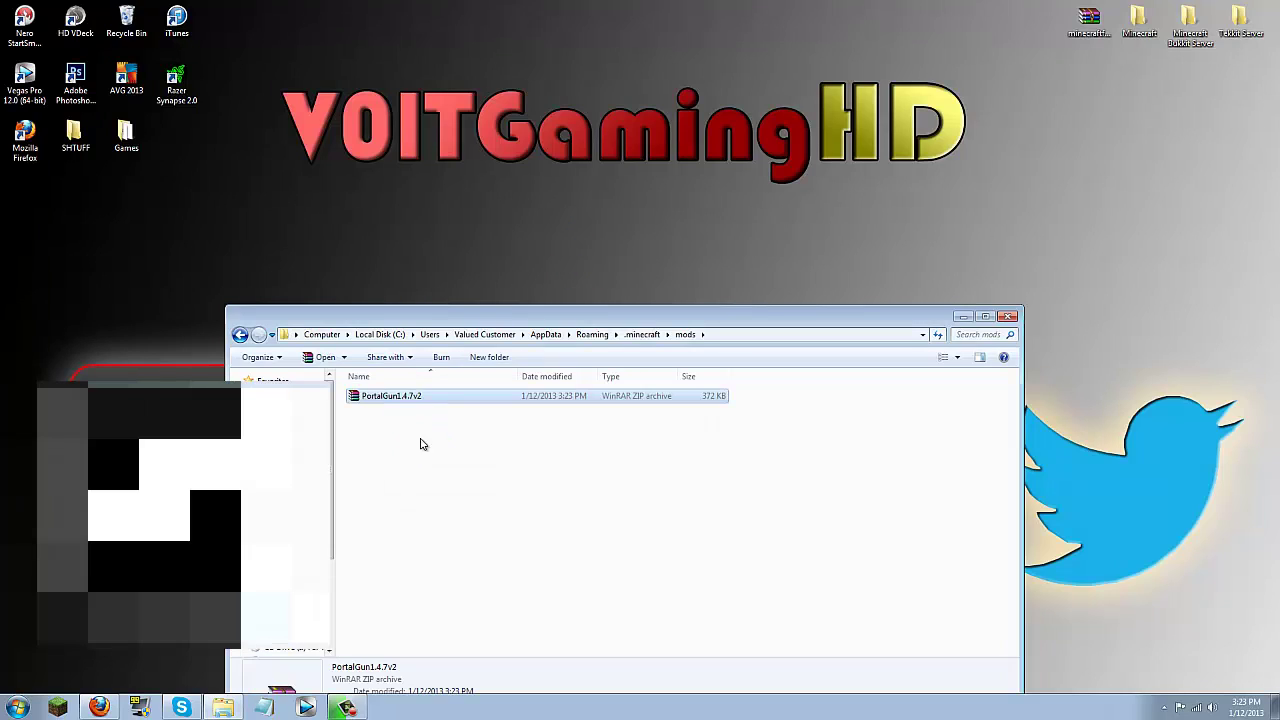
Examine the contents of the PortalGun1.4.7v2 archive, including the portal_logo.png image, and close it.
double_click(376, 400)
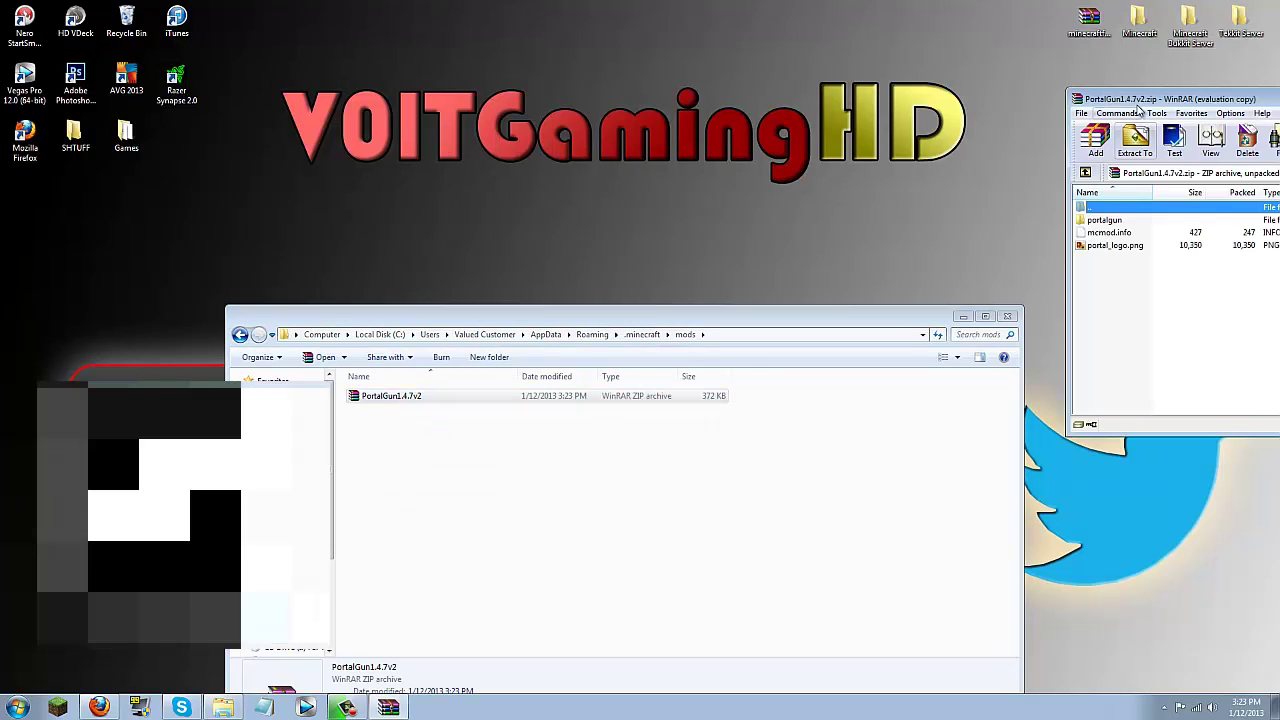
drag(1120, 110, 496, 142)
click(826, 318)
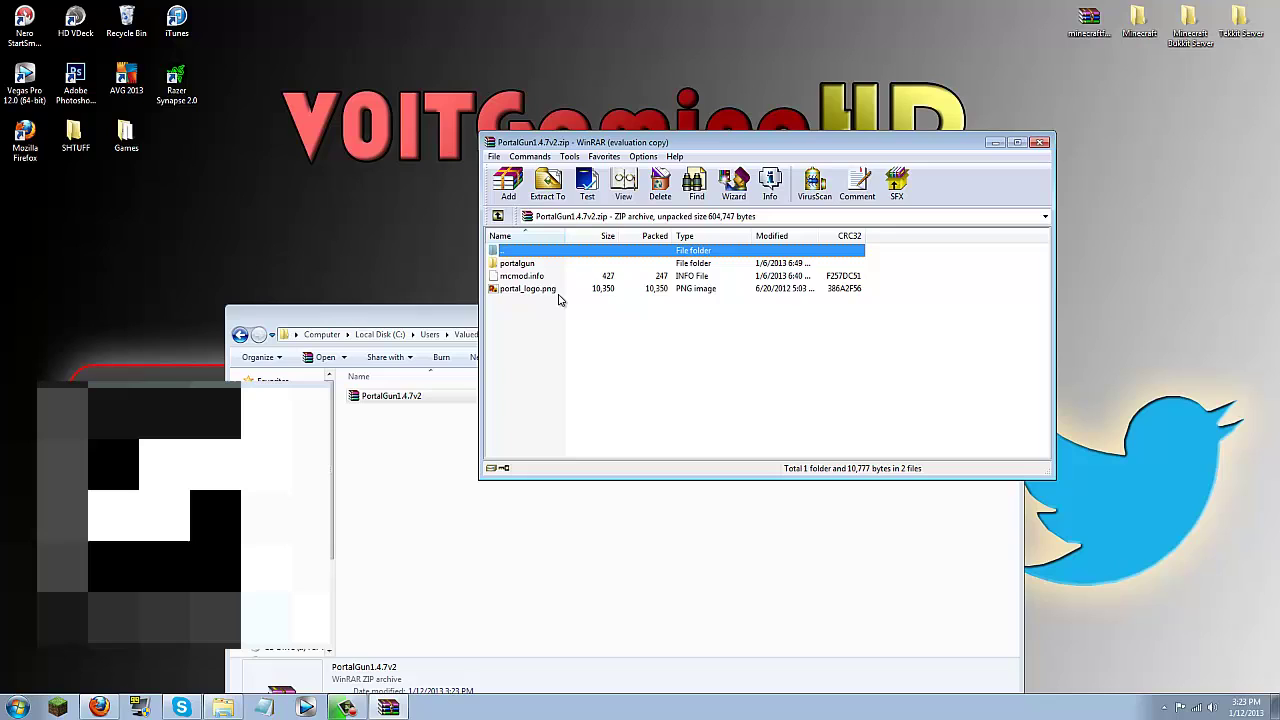
double_click(530, 289)
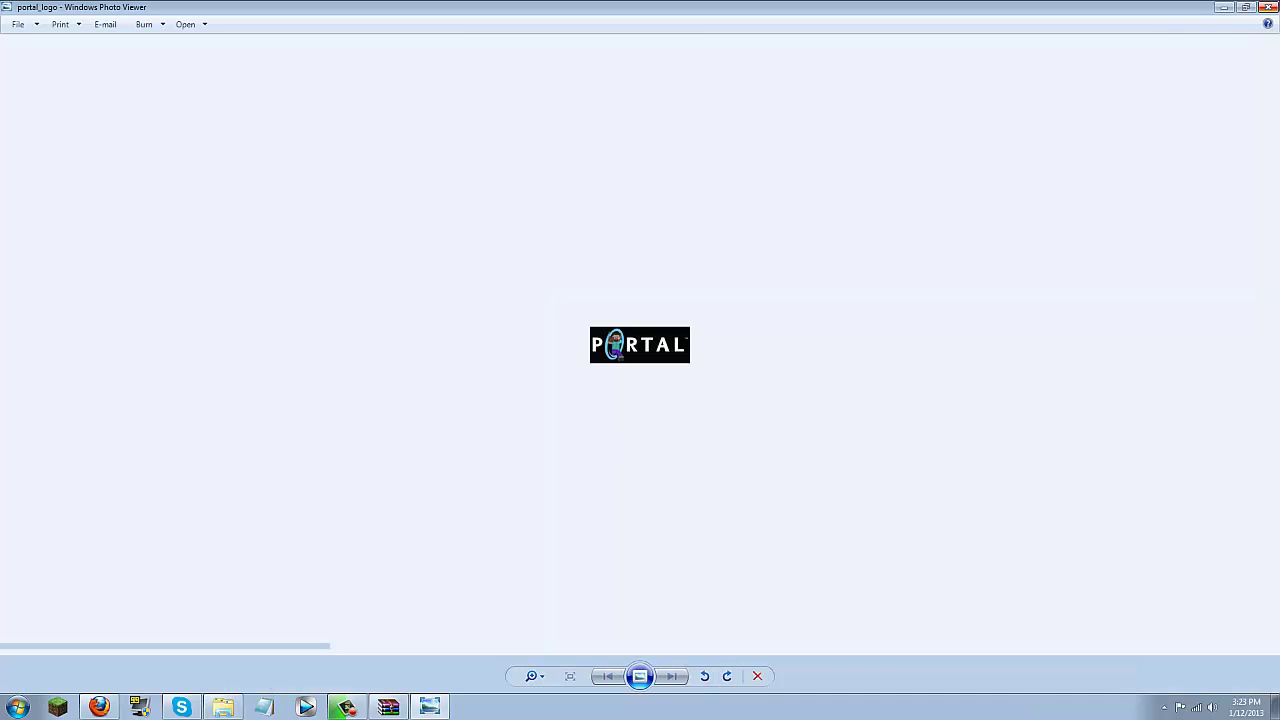
click(1272, 8)
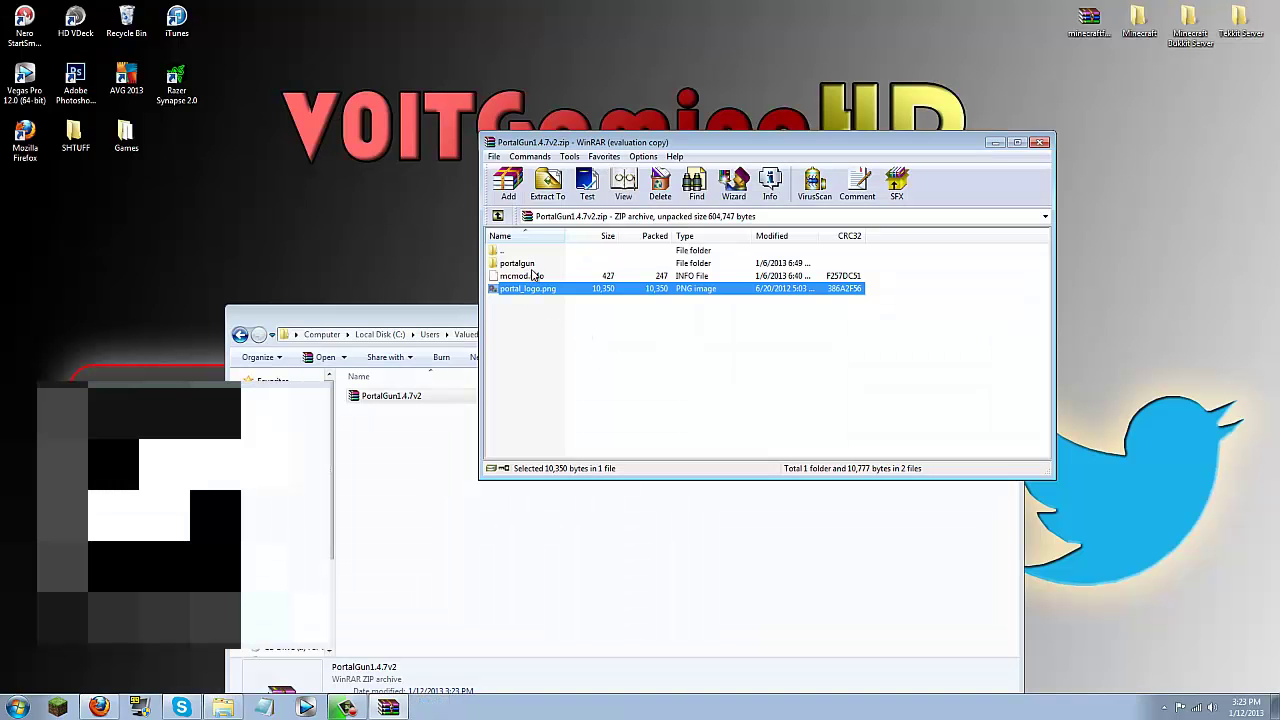
click(1040, 142)
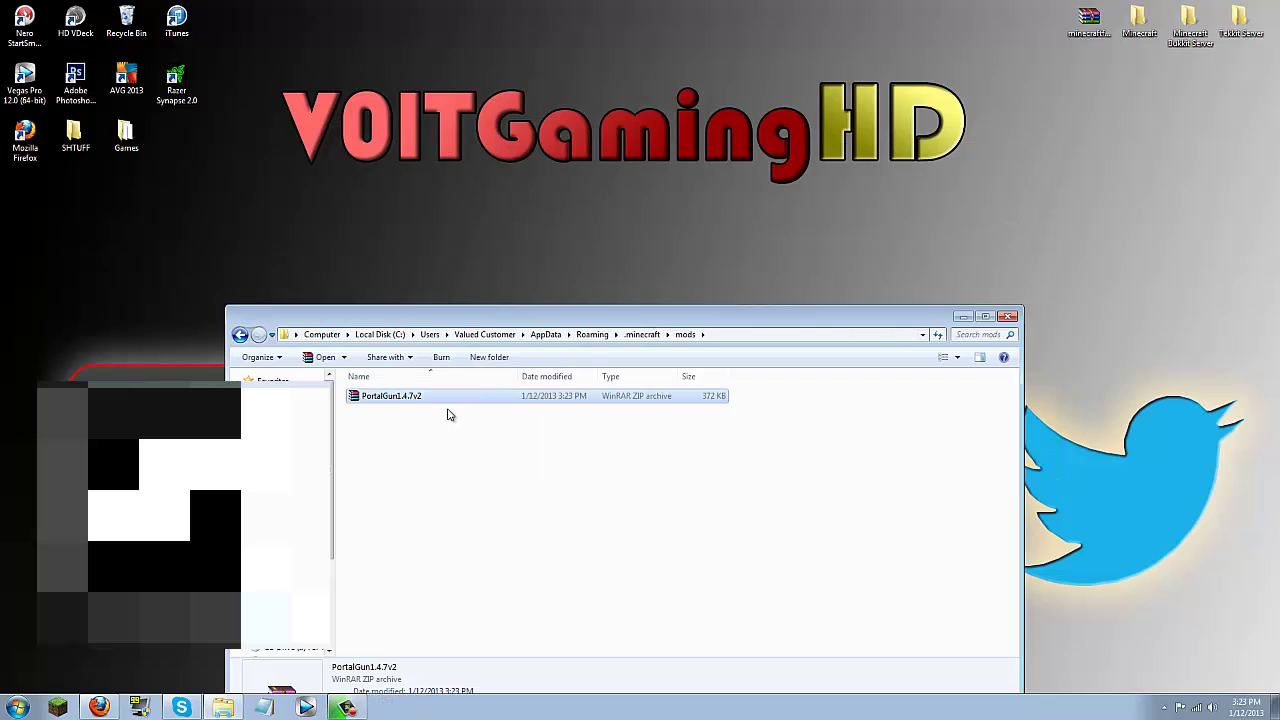
Close the mods folder, launch Minecraft with the saved login, and view the Portal Gun details in the mod list.
click(1009, 316)
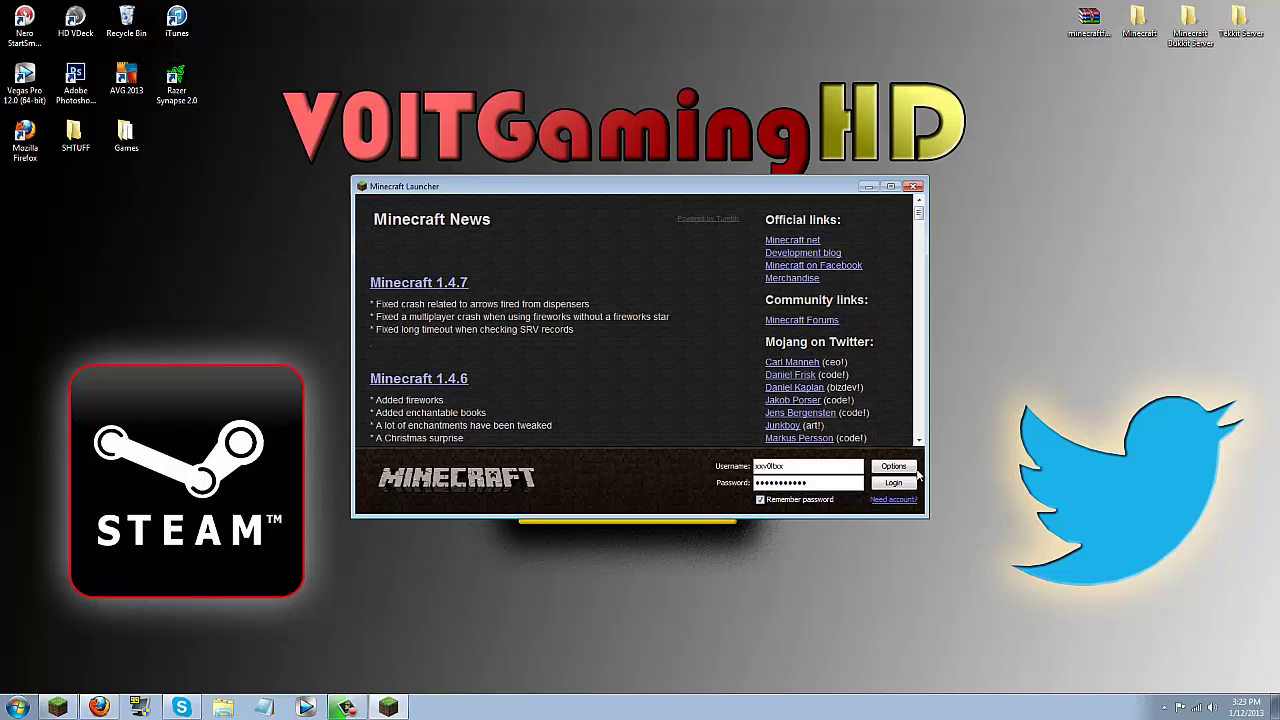
click(893, 483)
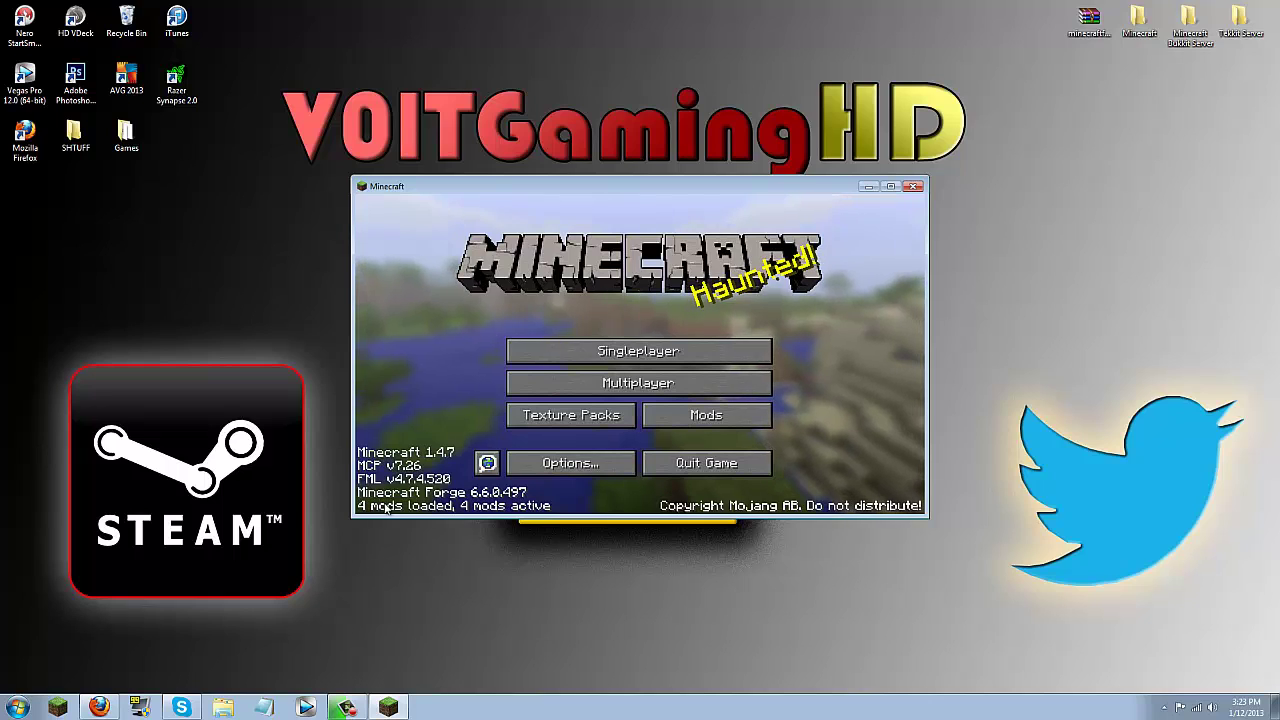
click(724, 421)
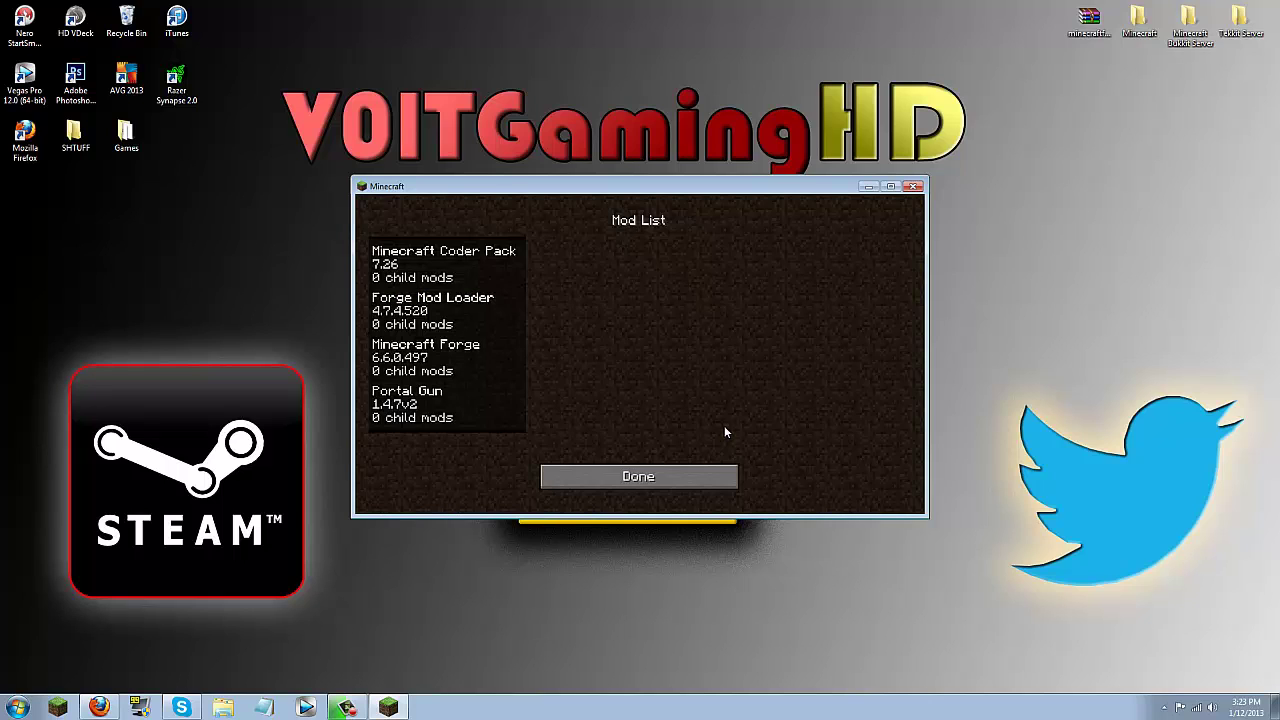
click(435, 395)
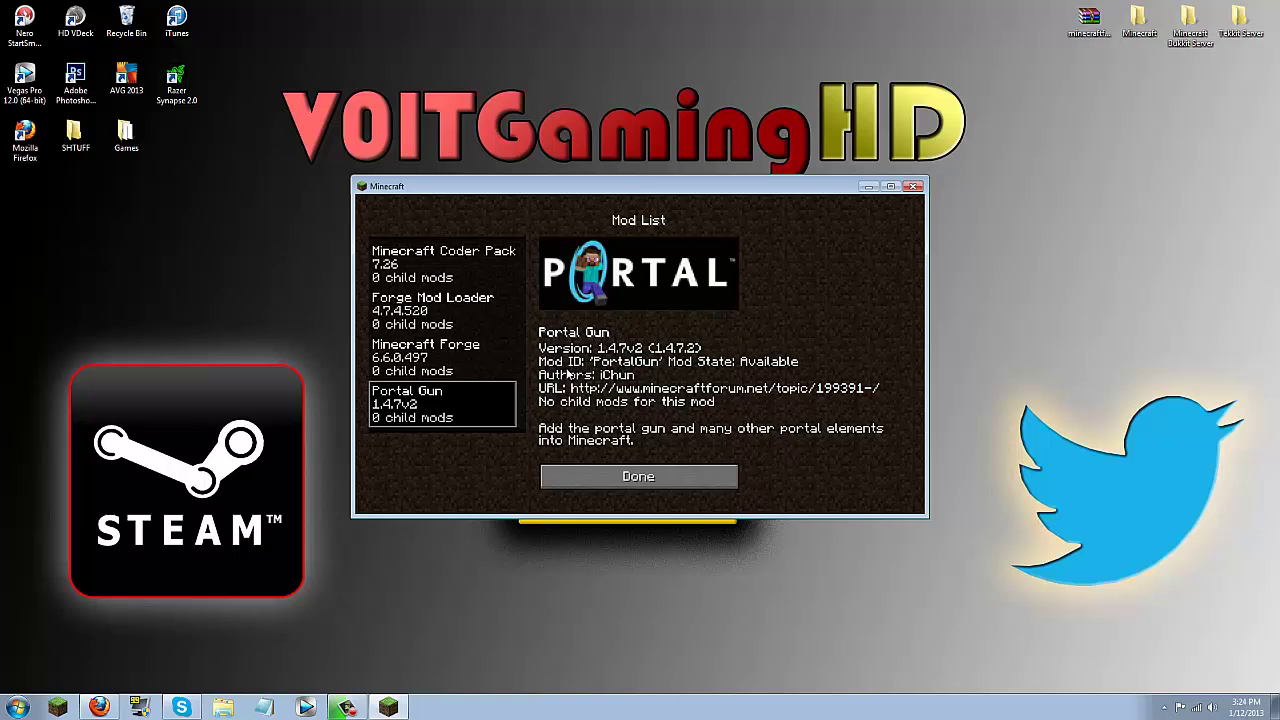
click(616, 476)
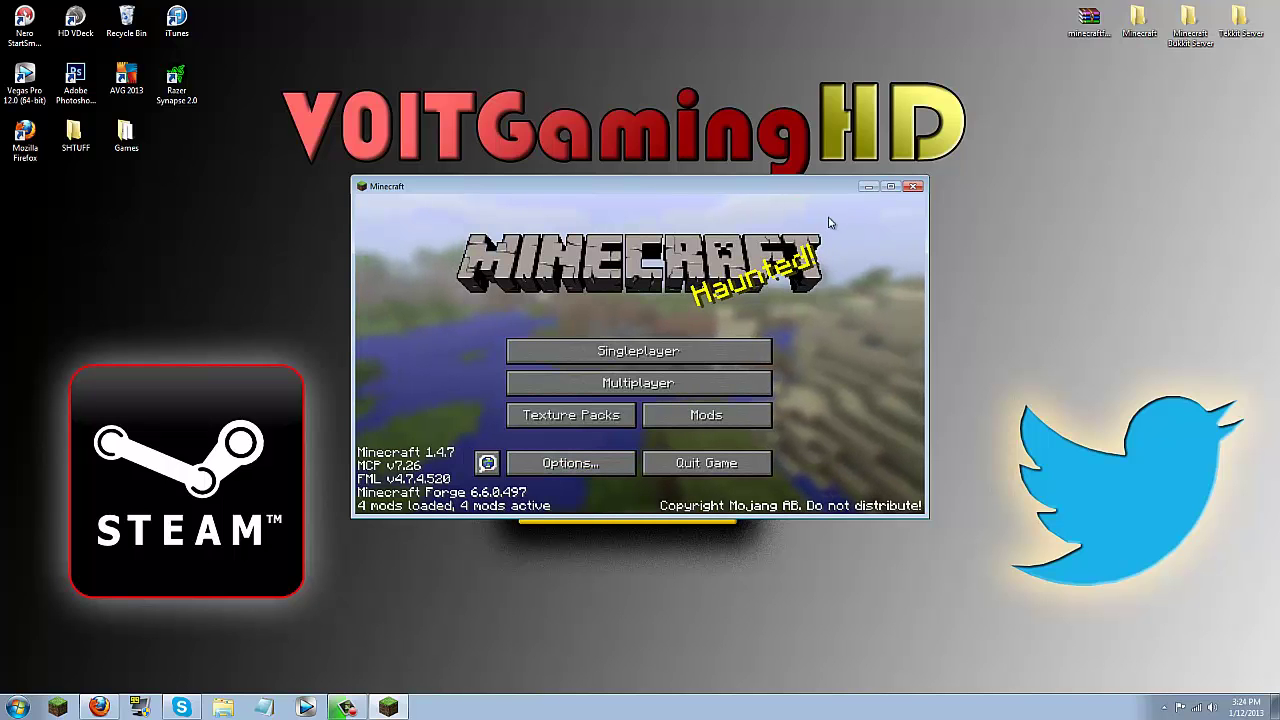
Maximize the Minecraft window and open the list of singleplayer worlds.
click(890, 186)
click(721, 258)
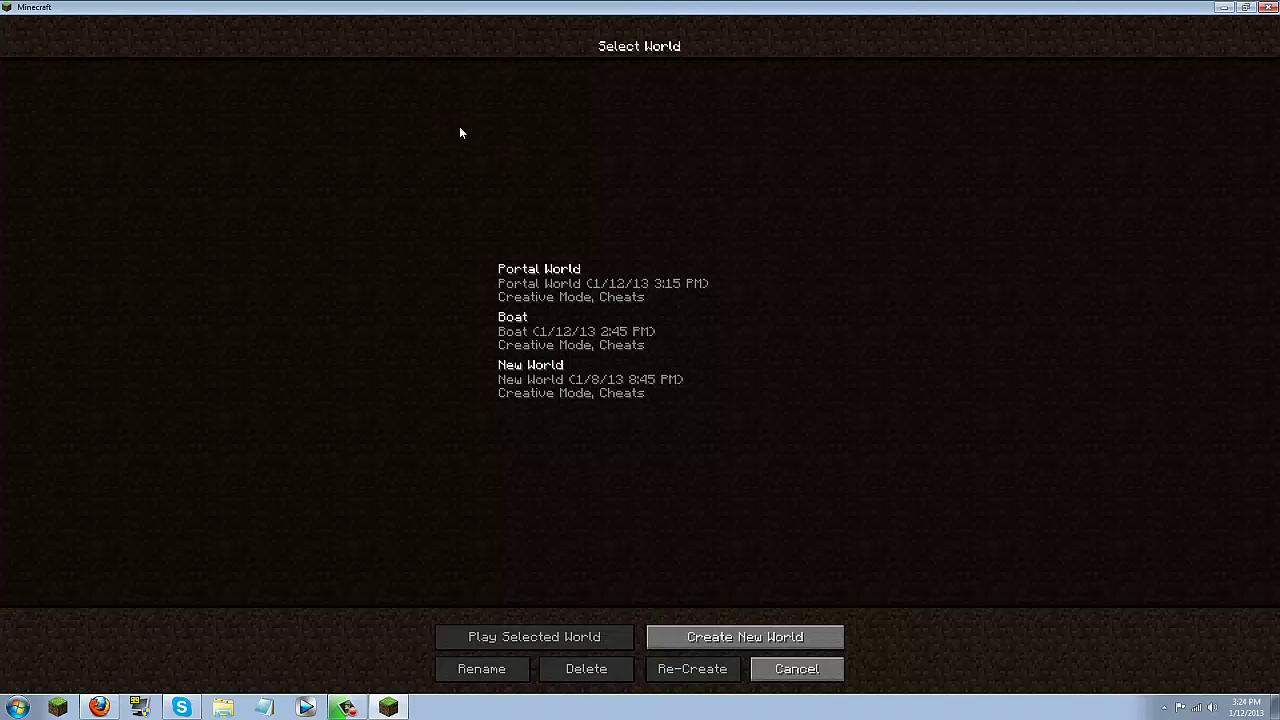
Load a saved creative world from the singleplayer list and open the creative inventory.
double_click(573, 310)
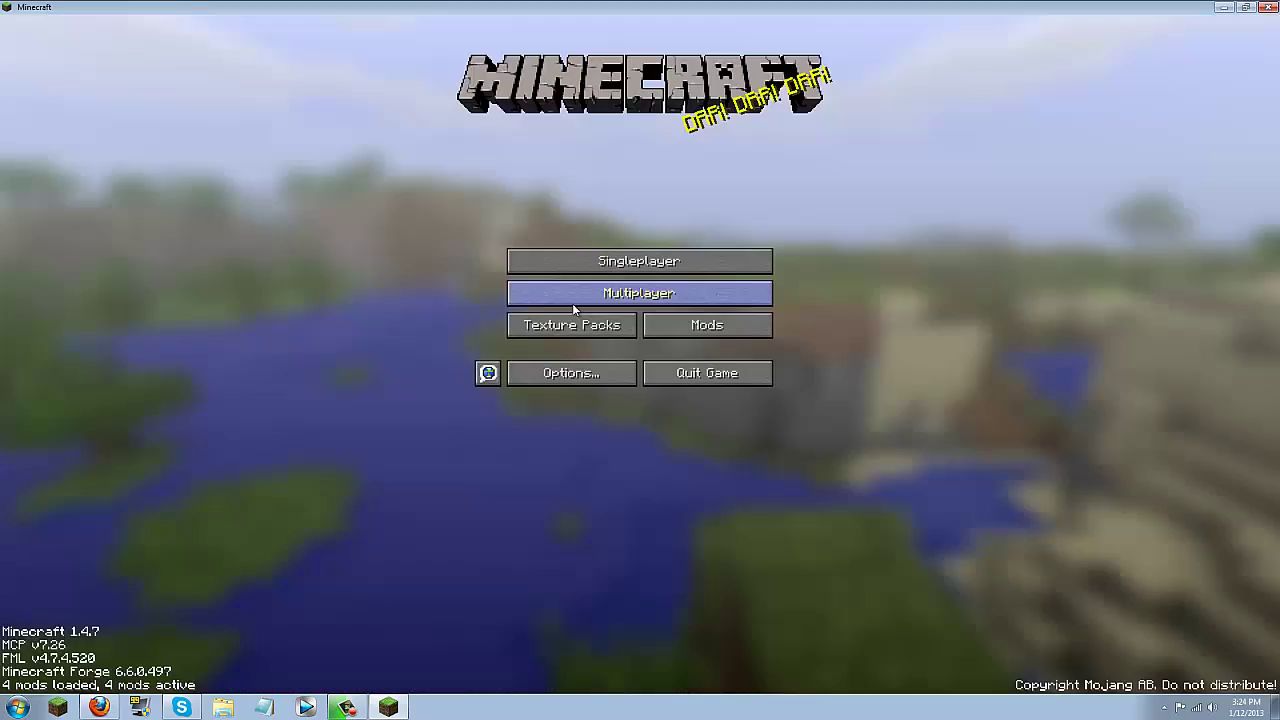
click(573, 308)
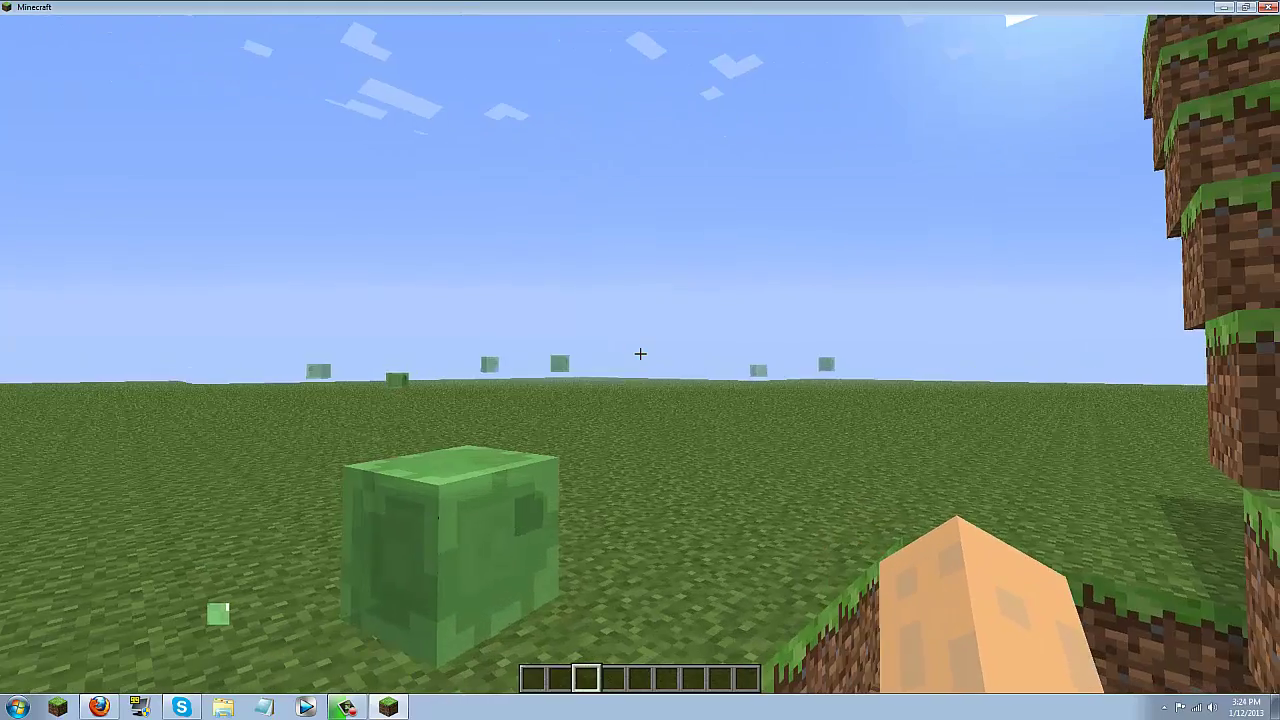
key(e)
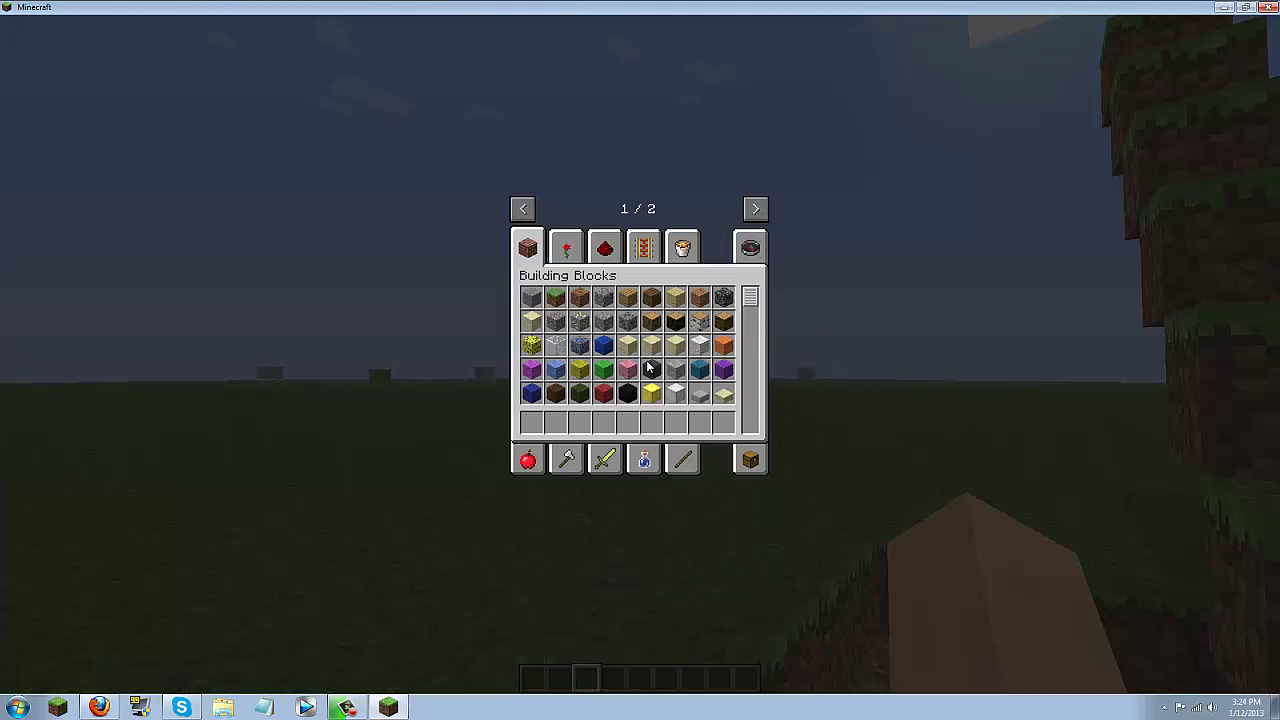
Add the default Portal Gun from the PortalGun item category to the first hotbar slot and hold it.
key(t)
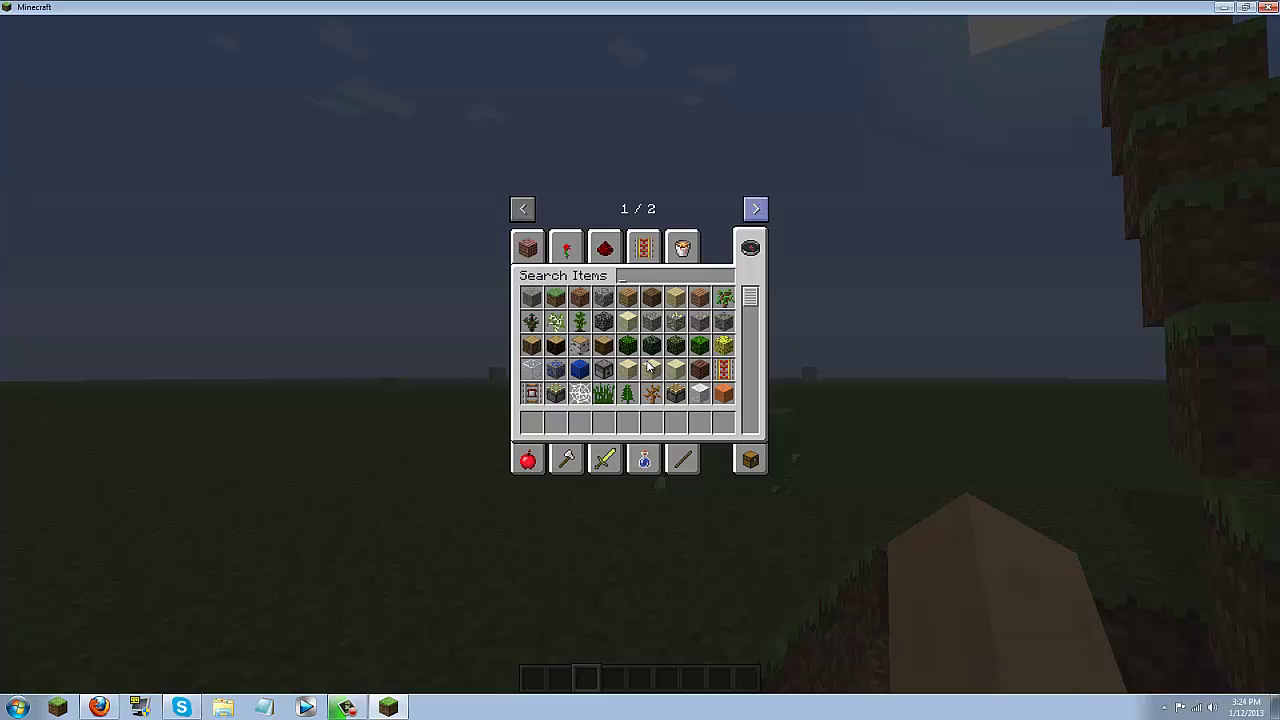
click(755, 208)
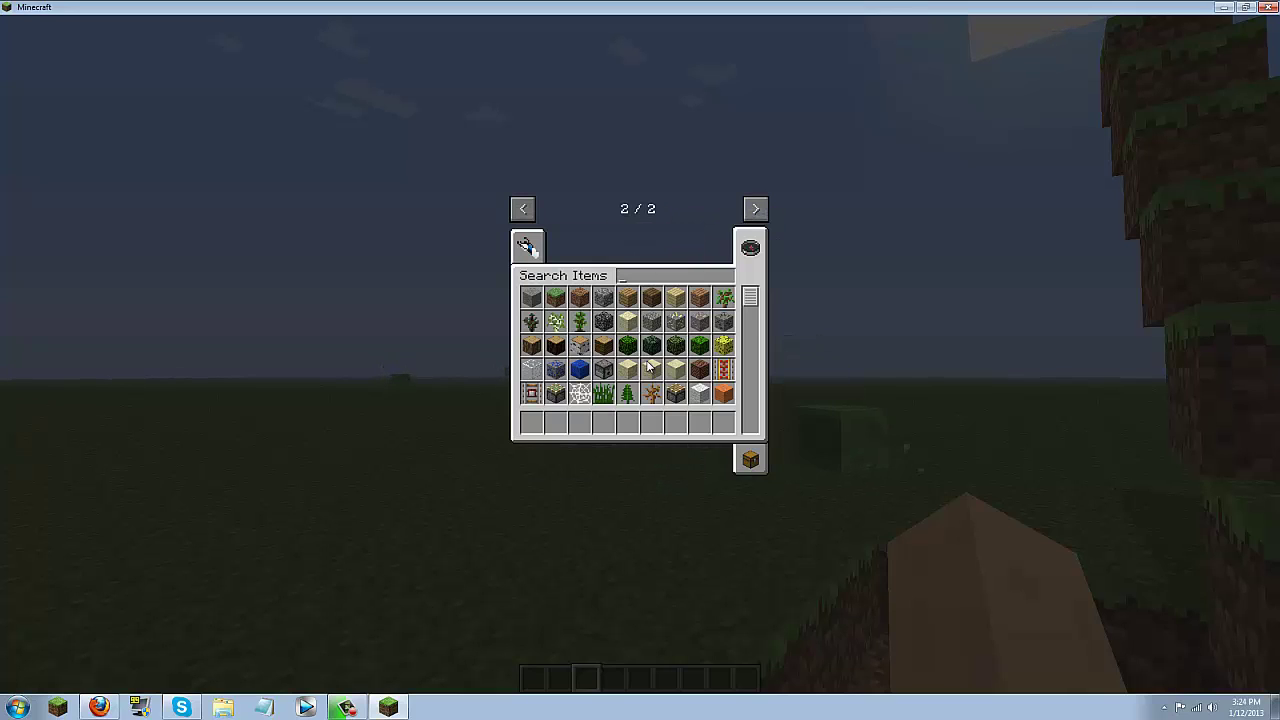
click(523, 208)
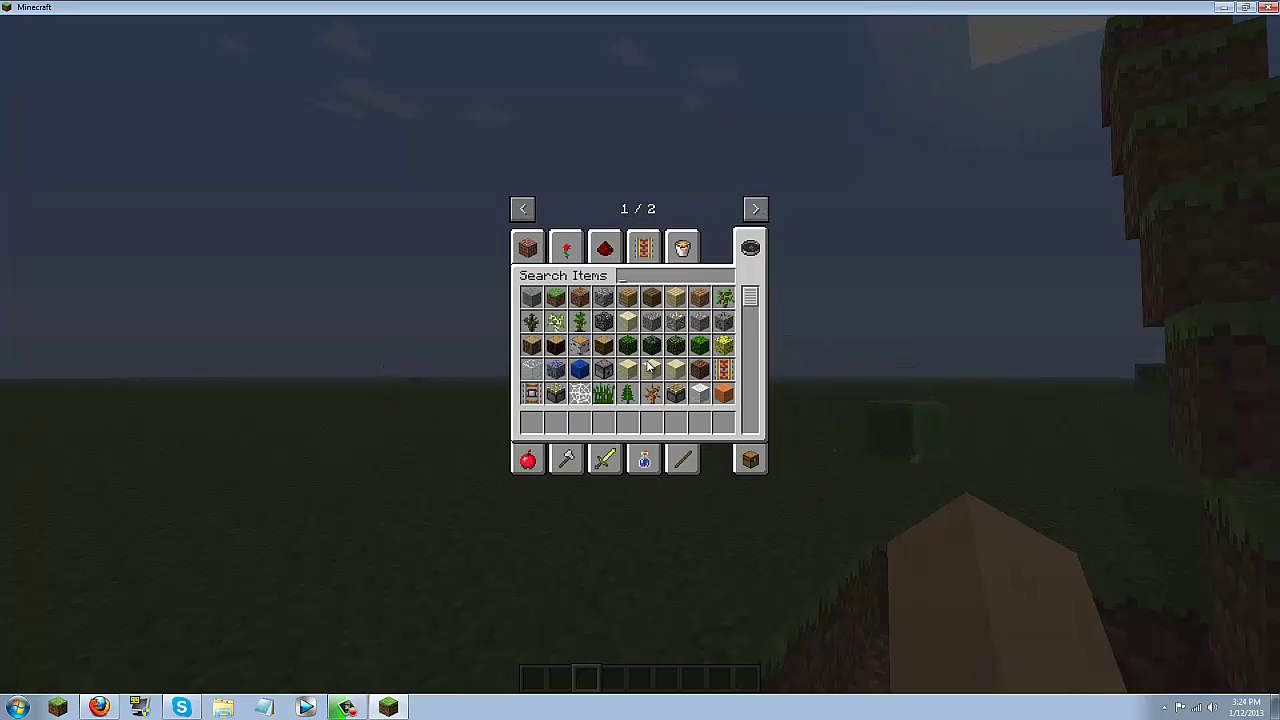
click(755, 208)
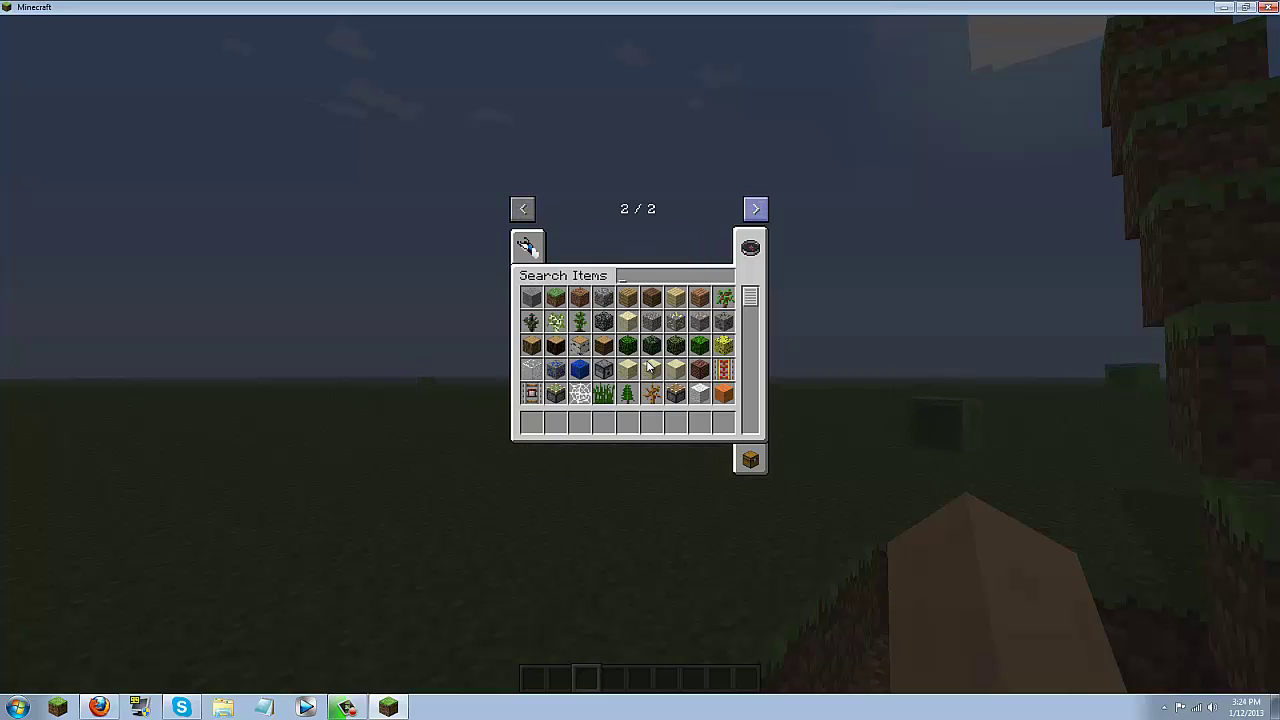
click(527, 245)
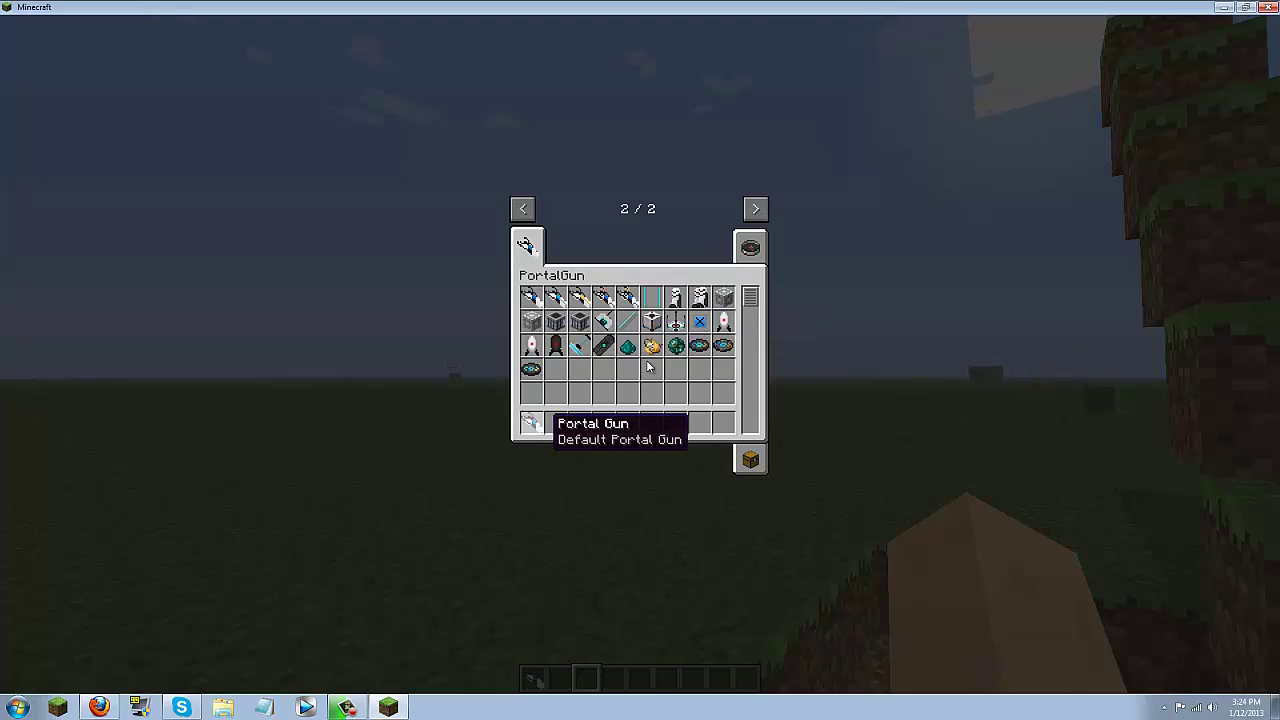
key(e)
key(1)
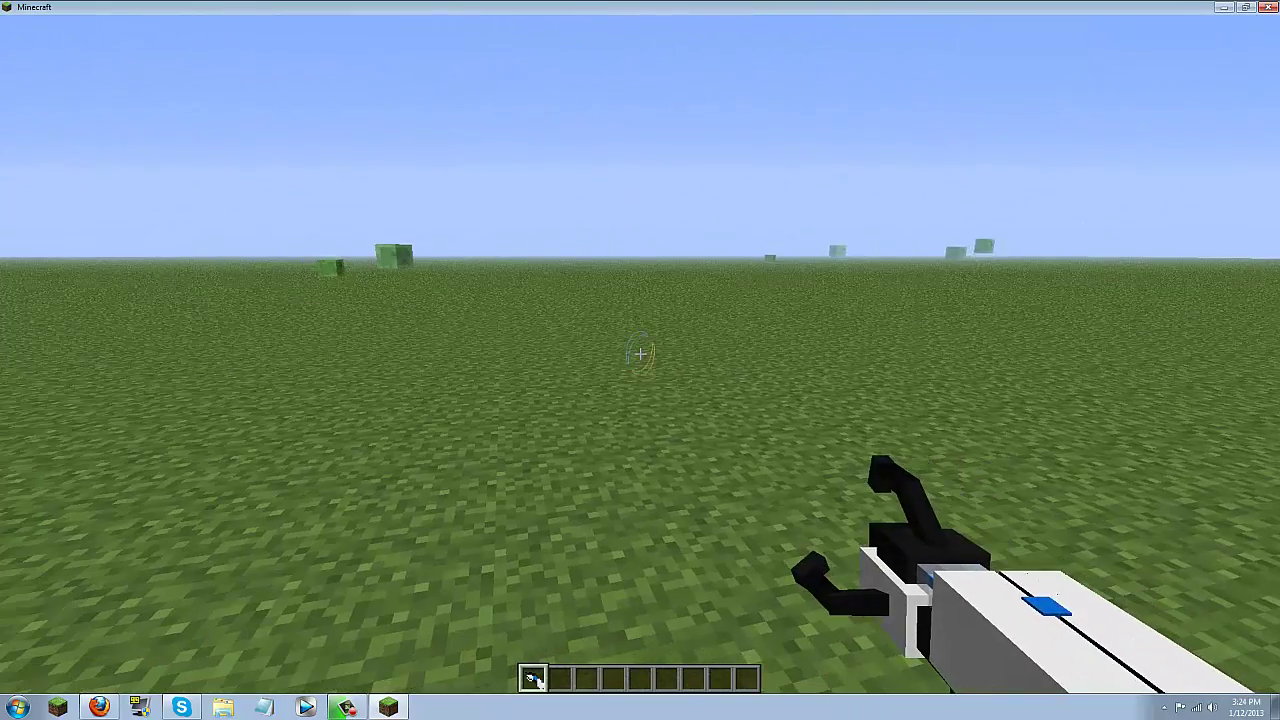
Fire a blue portal and an orange portal onto separate spots of the flat grass.
key(w)
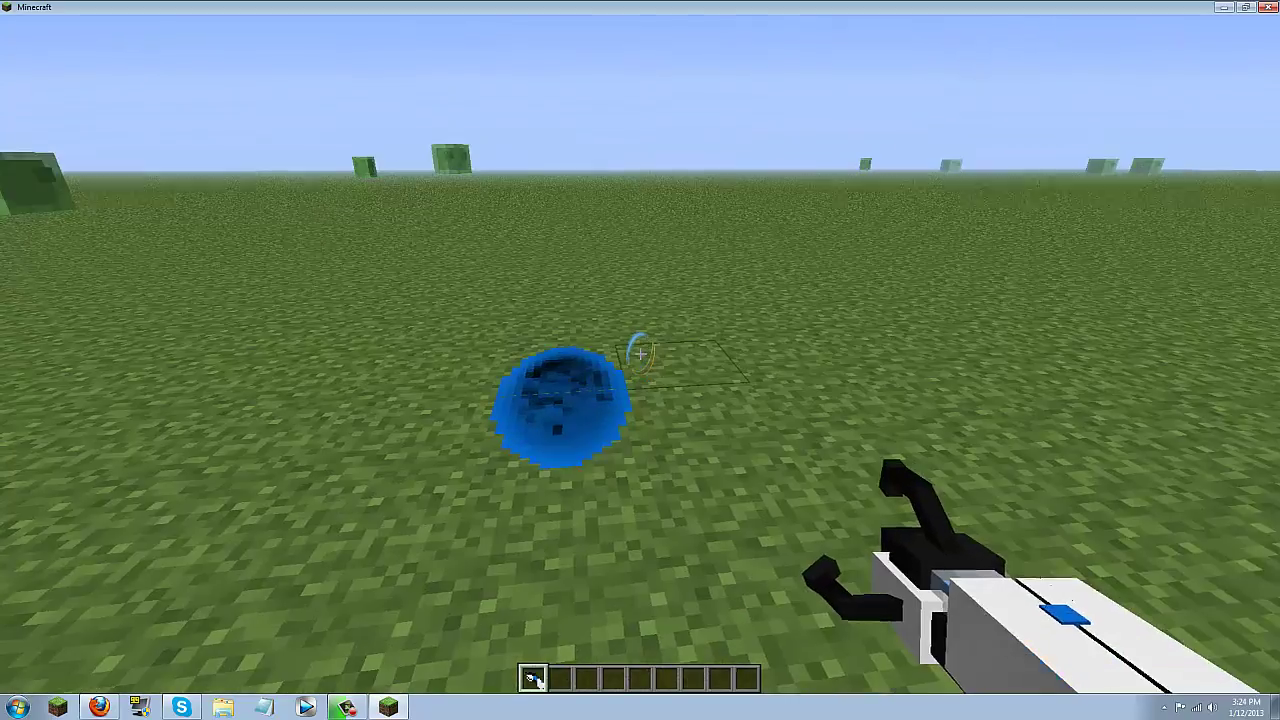
key(w)
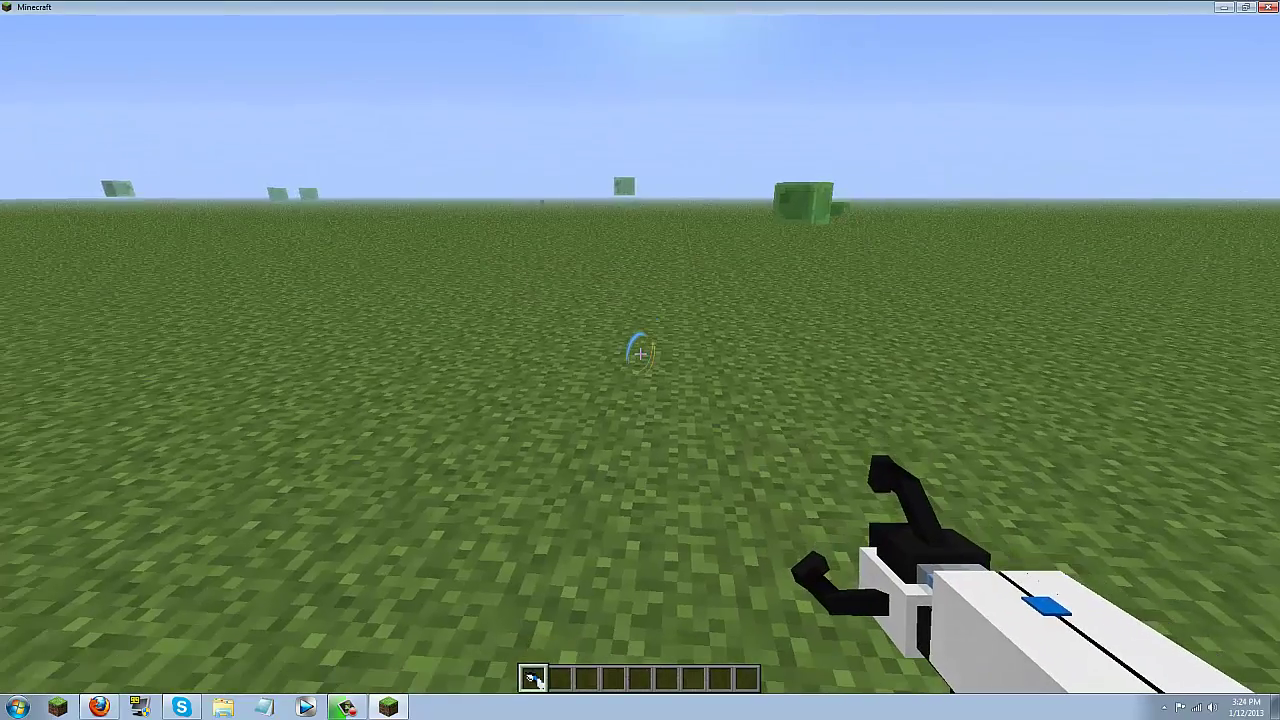
right_click(640, 353)
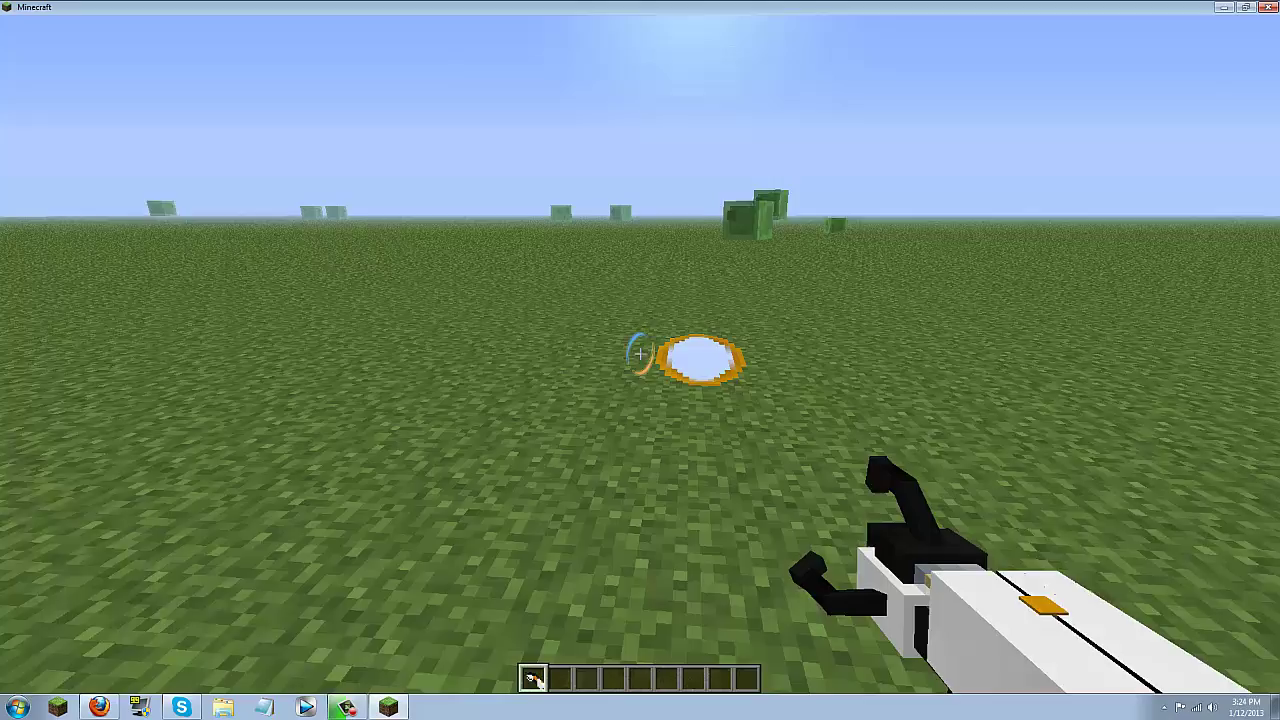
Travel back and forth through the linked blue and orange portals, and reset both portals.
key(w)
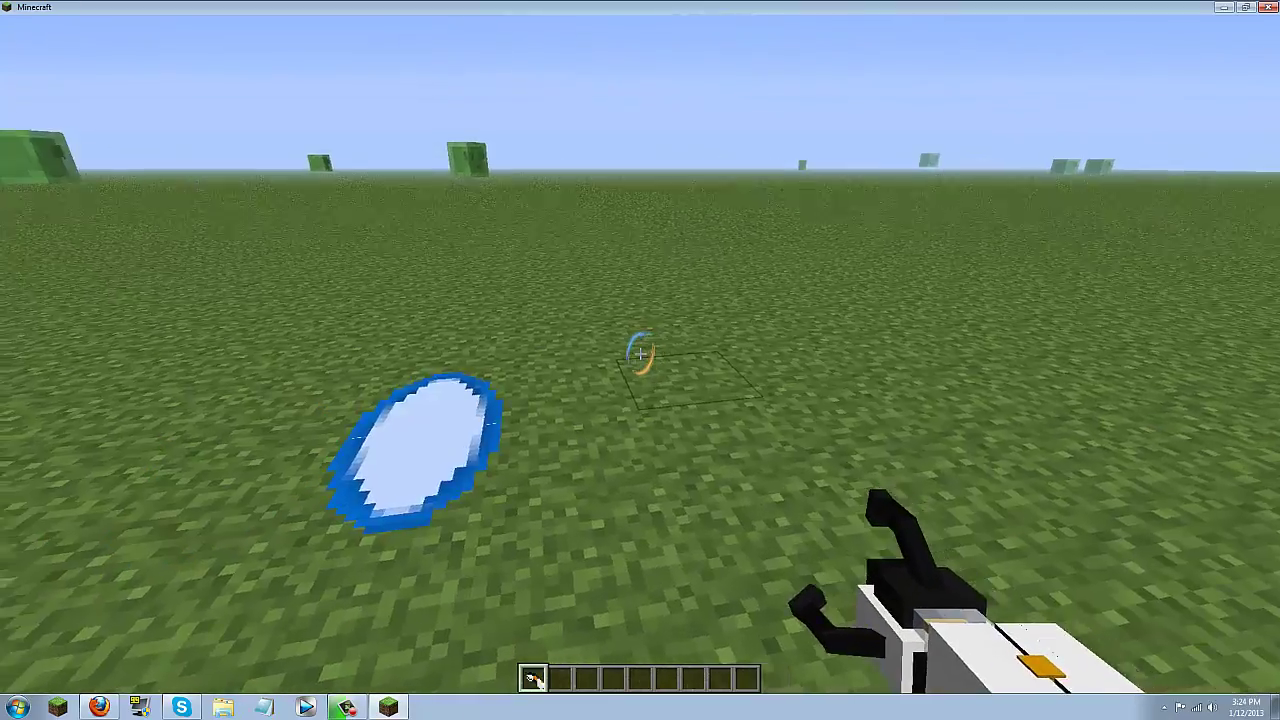
key(w)
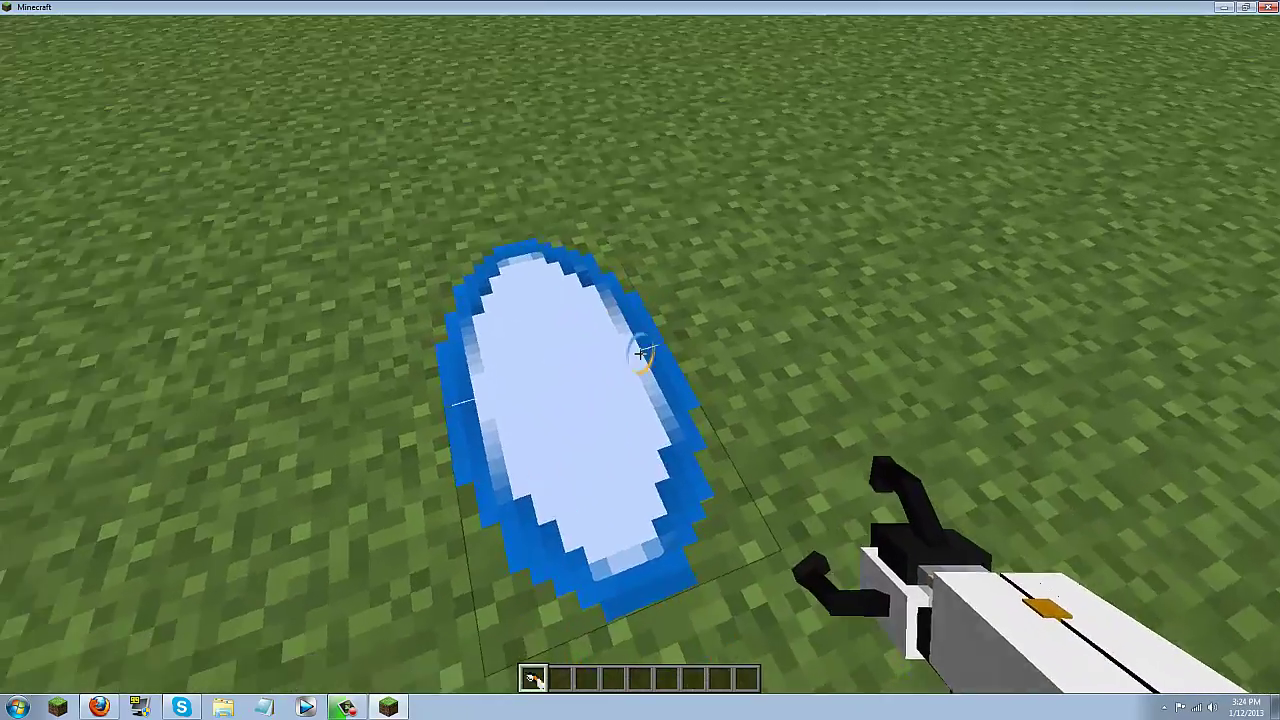
key(w)
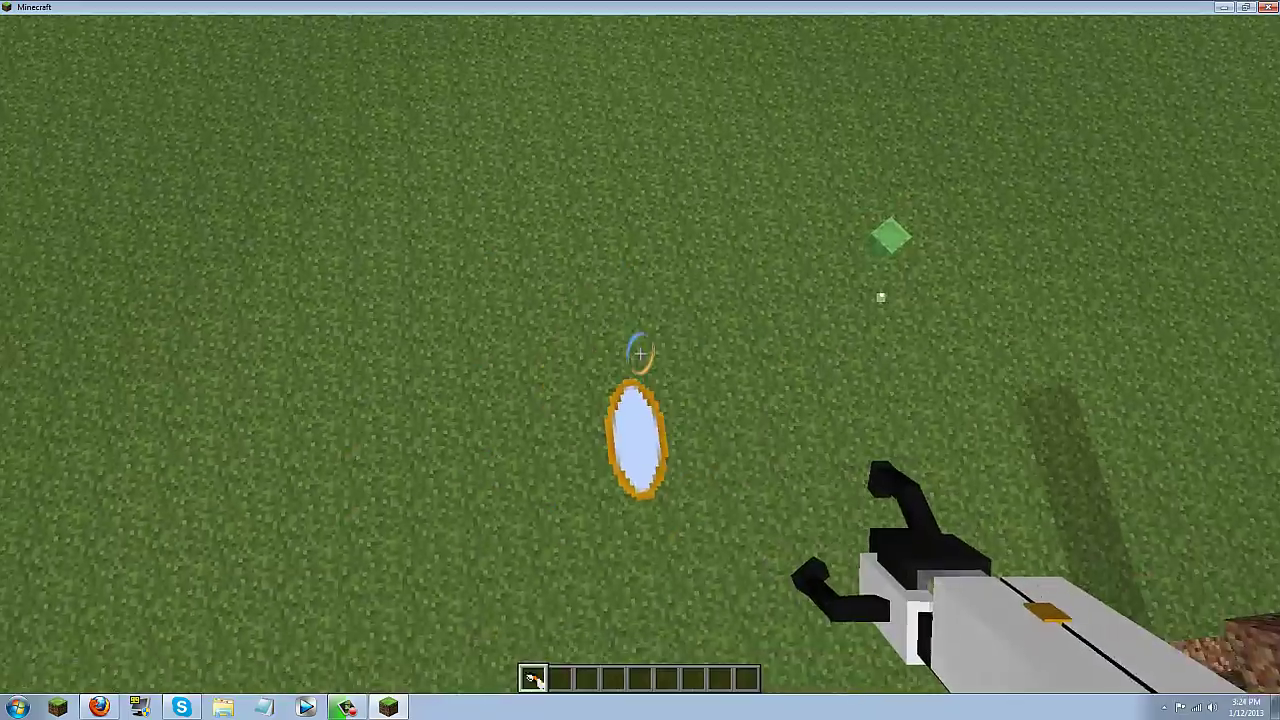
key(w)
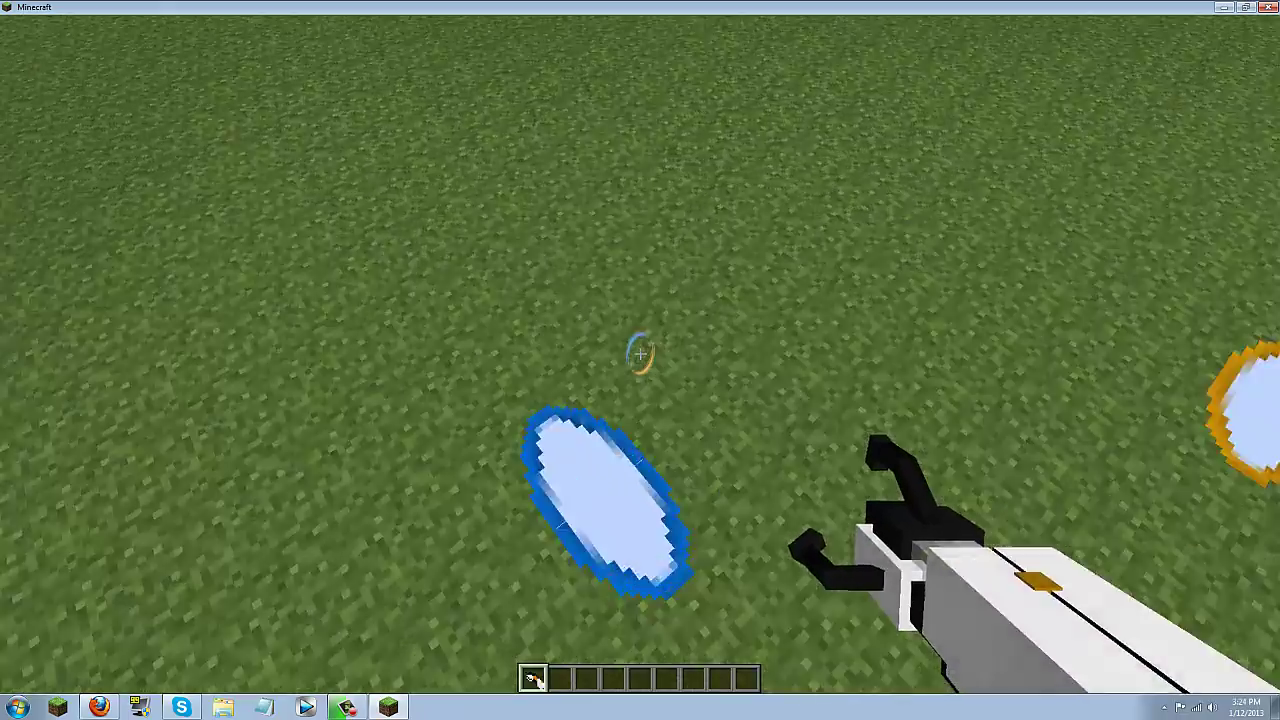
key(s)
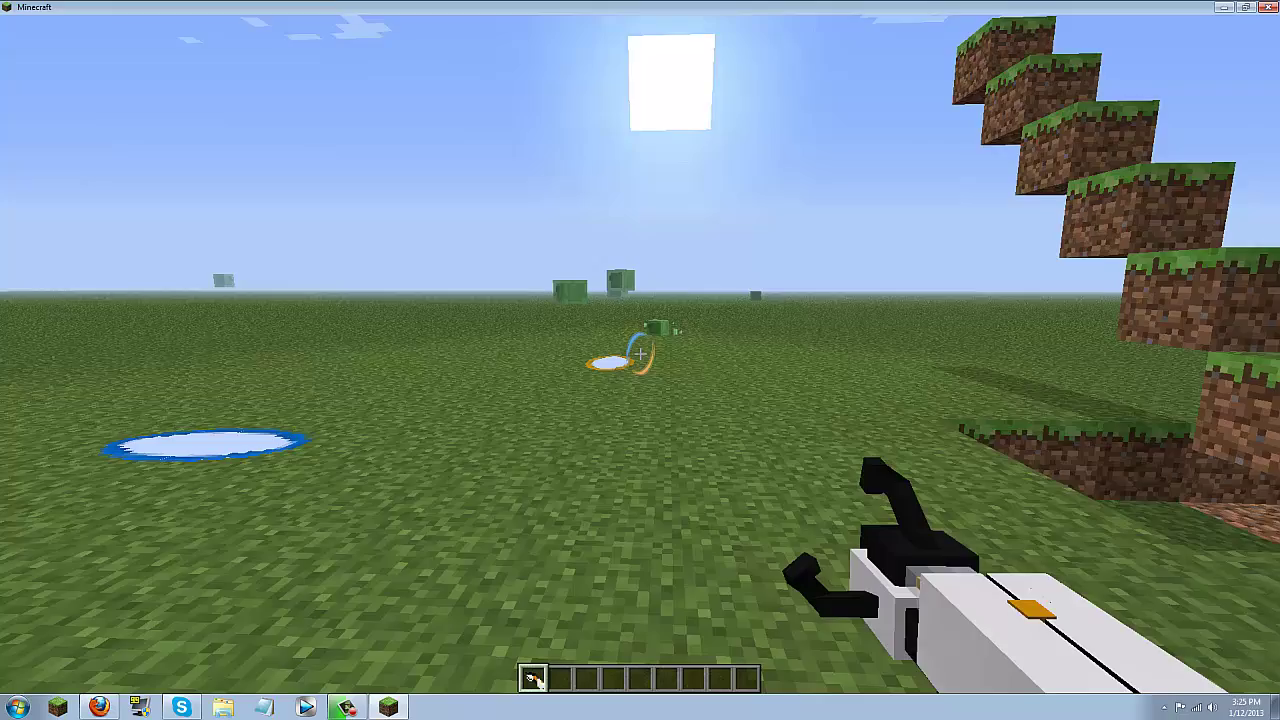
key(r)
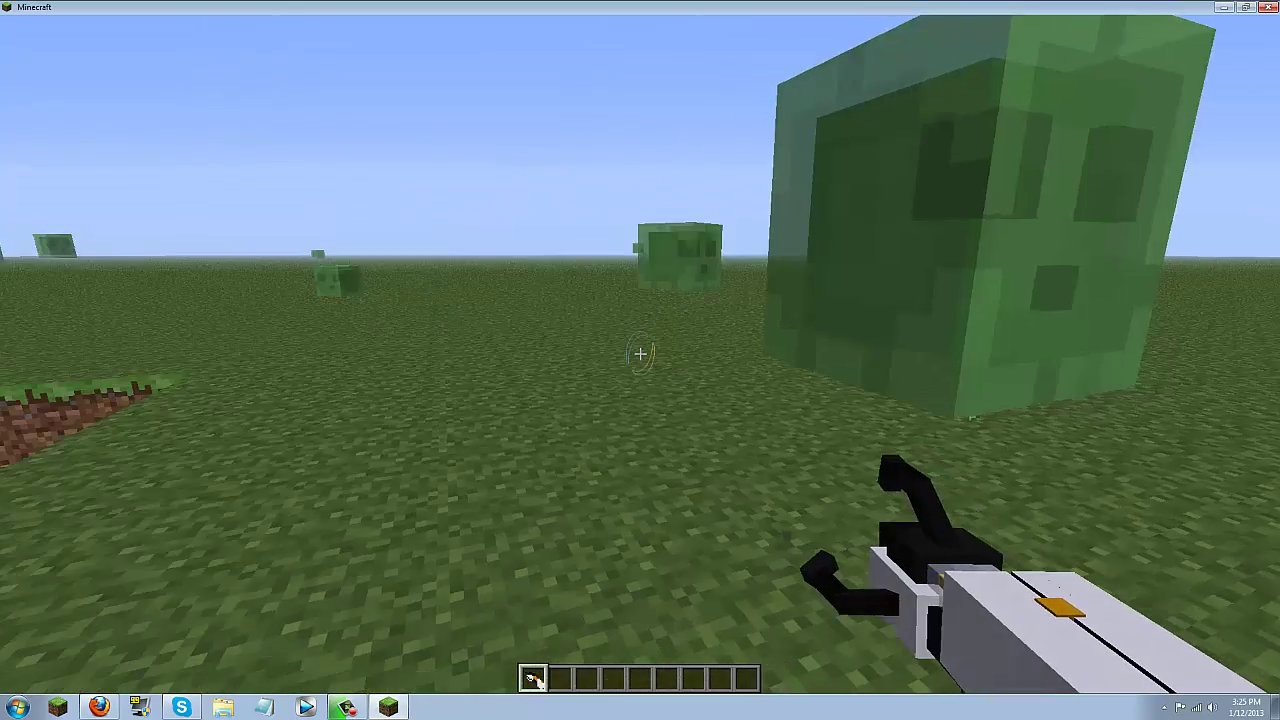
Pick up a grass block with the Portal Gun, carry it over the field, and drop it.
key(g)
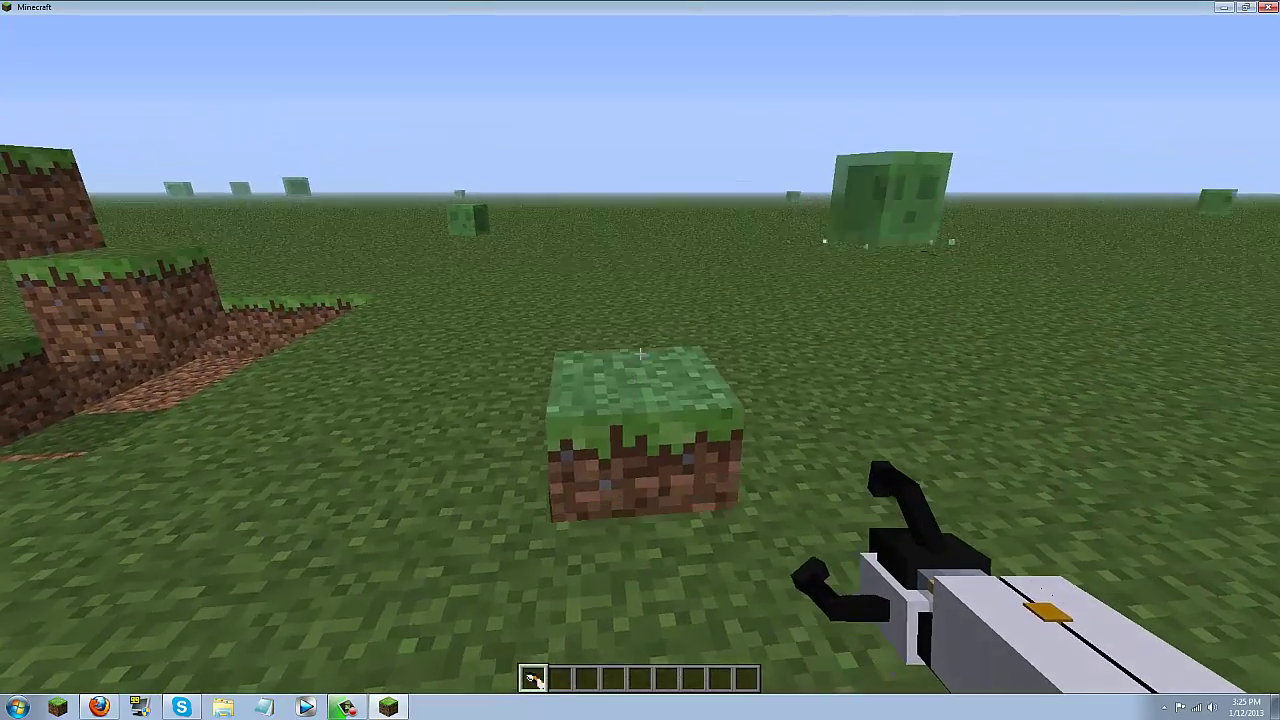
right_click(640, 353)
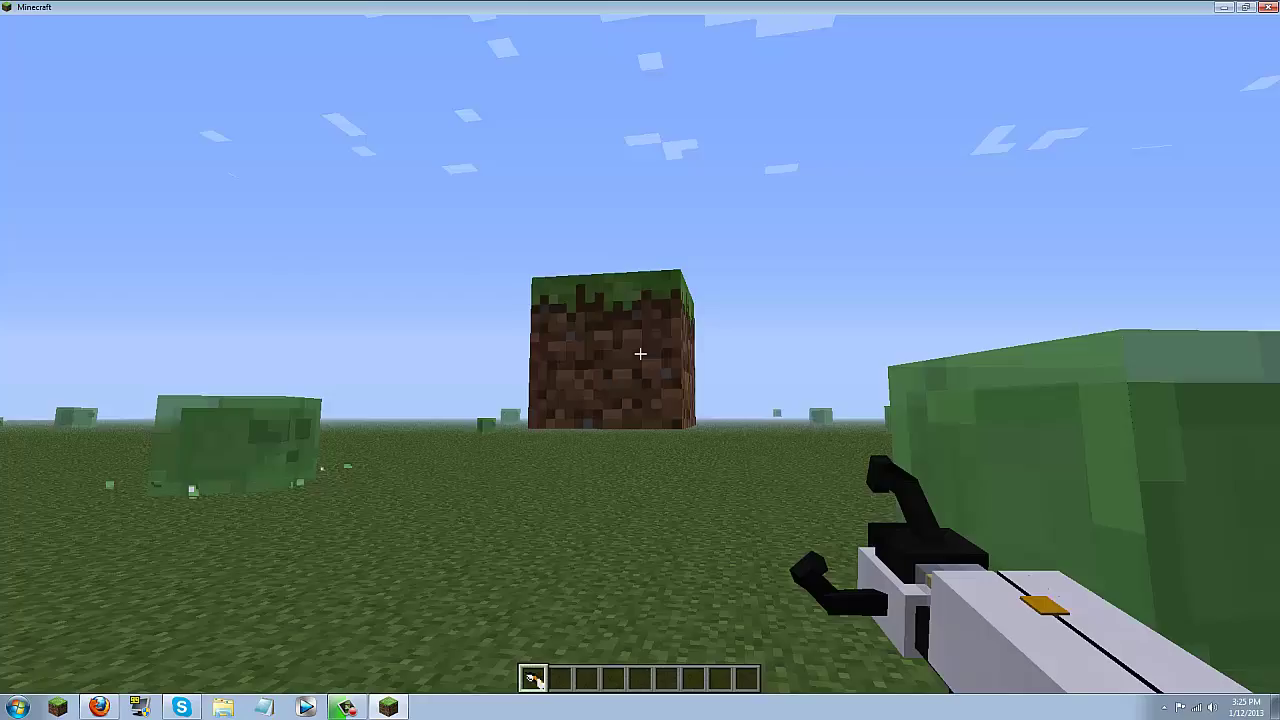
key(g)
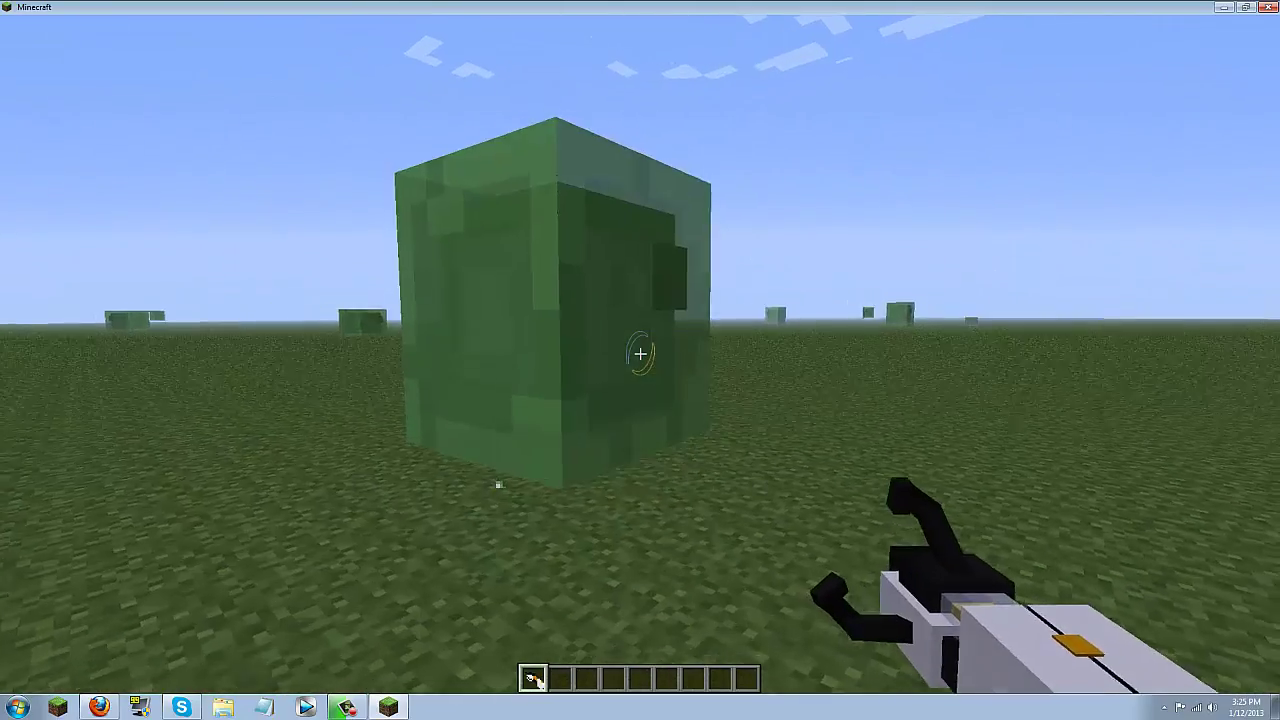
Try grabbing a large slime with the Portal Gun, lifting it toward the sky, and releasing it.
key(g)
right_click(640, 353)
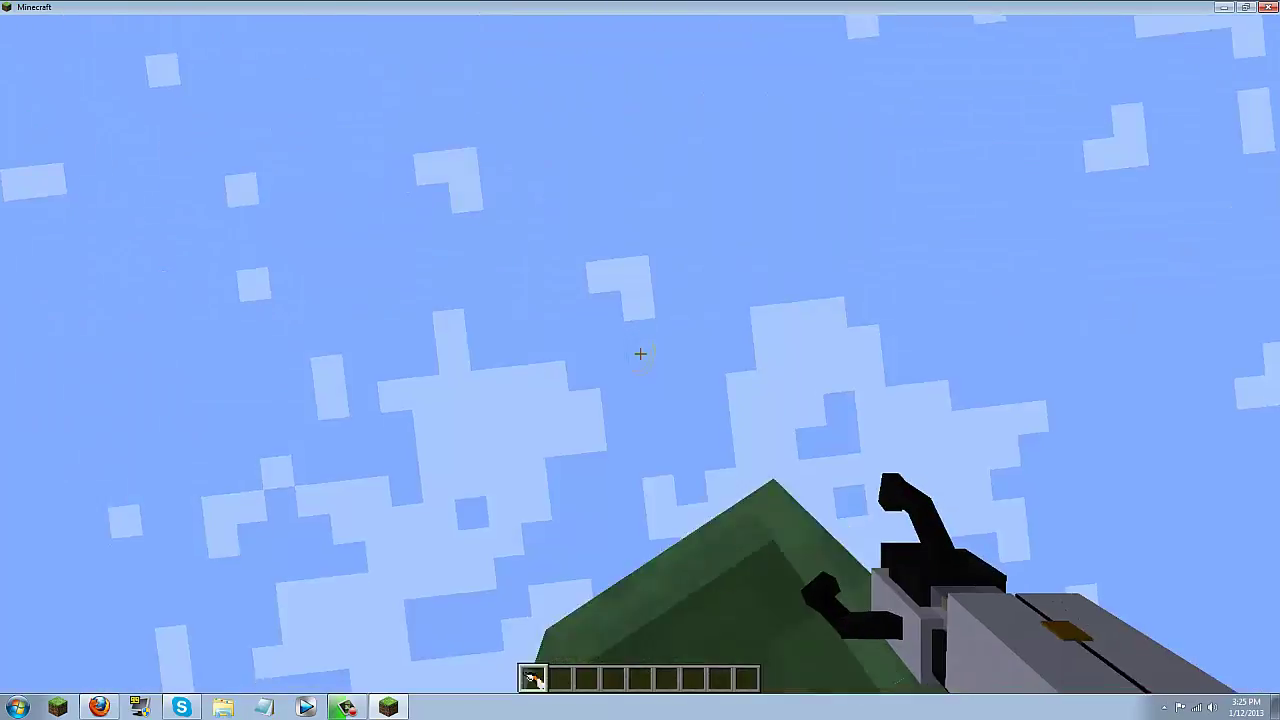
key(g)
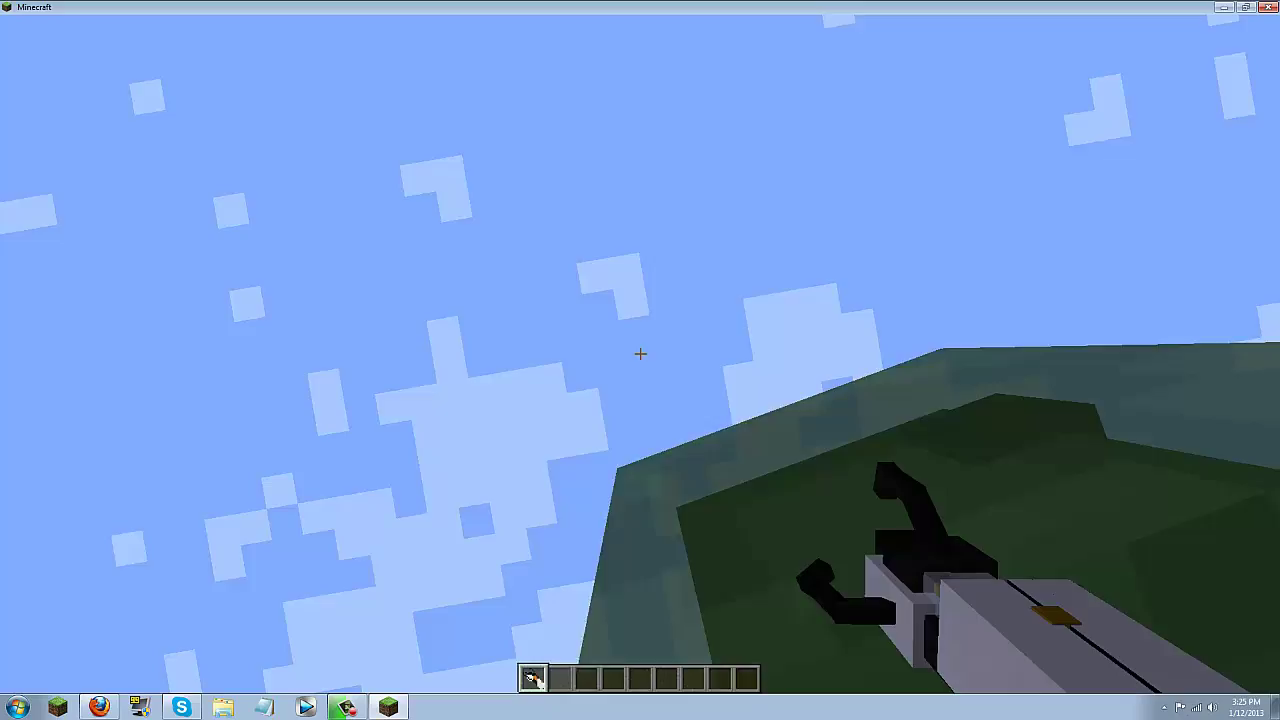
right_click(640, 353)
key(g)
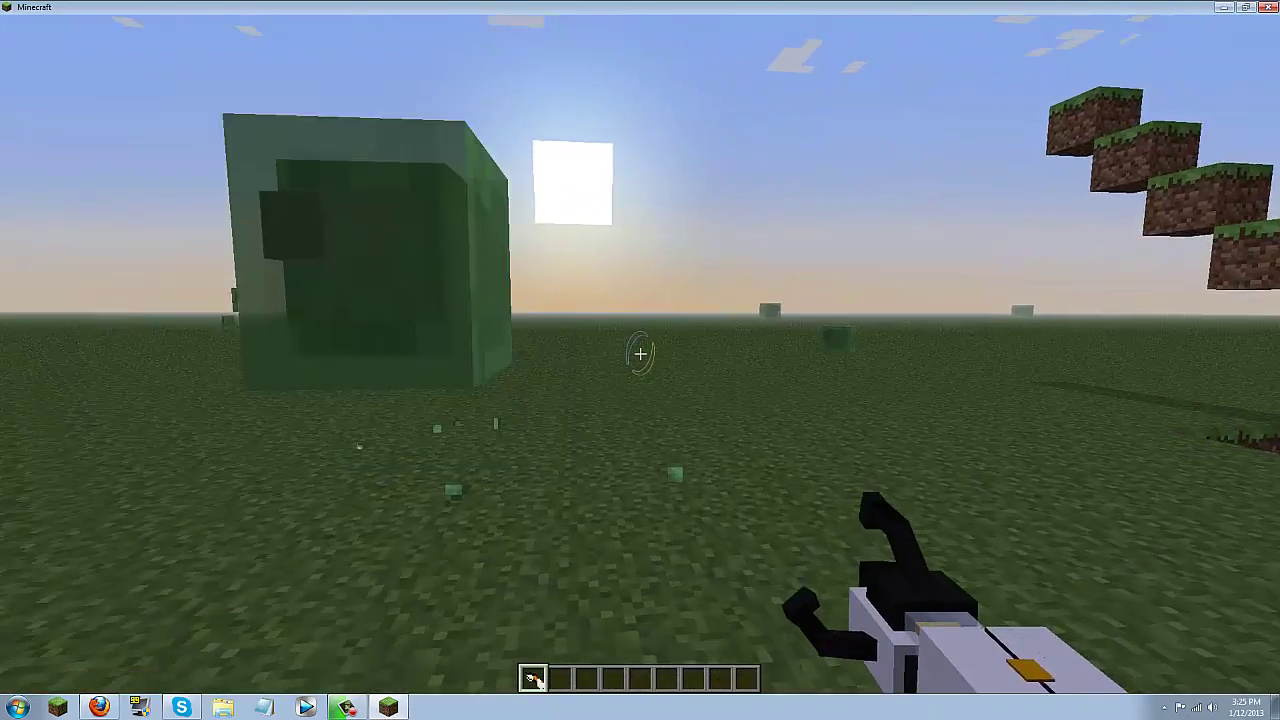
Climb the staircase of floating grass blocks and jump off onto the grass field.
key(w)
key(w)
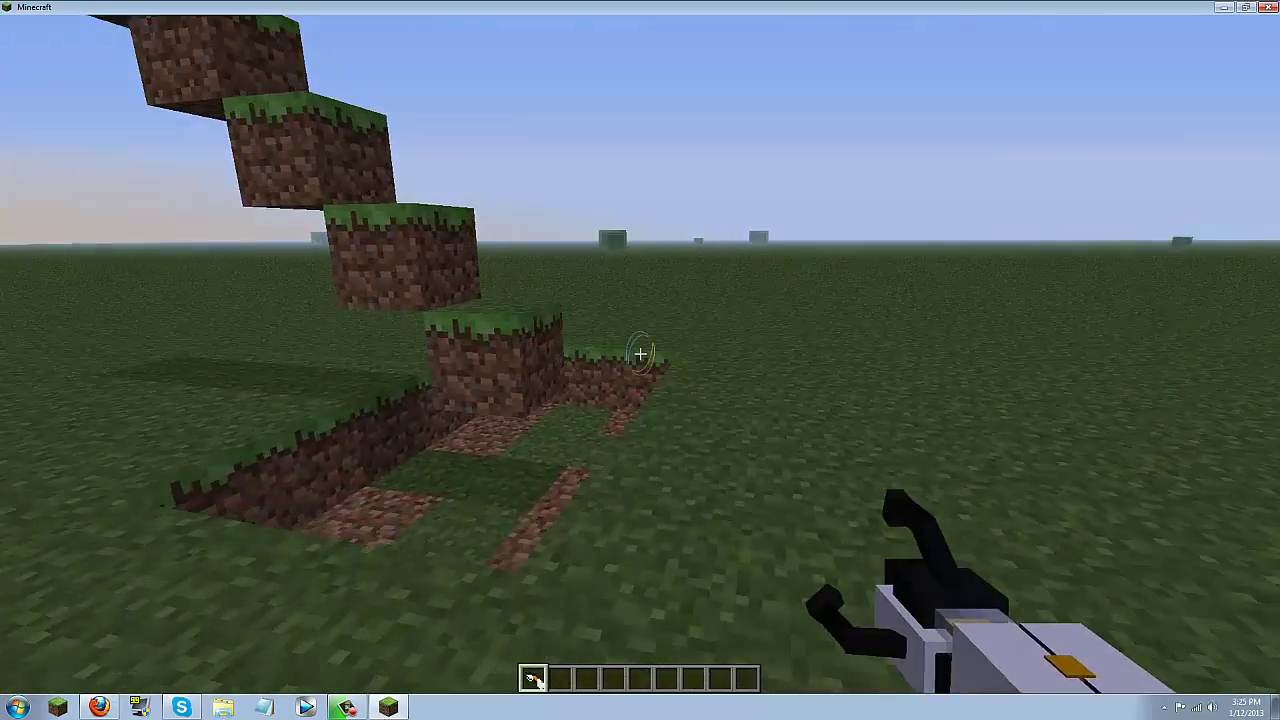
key(w)
key(space)
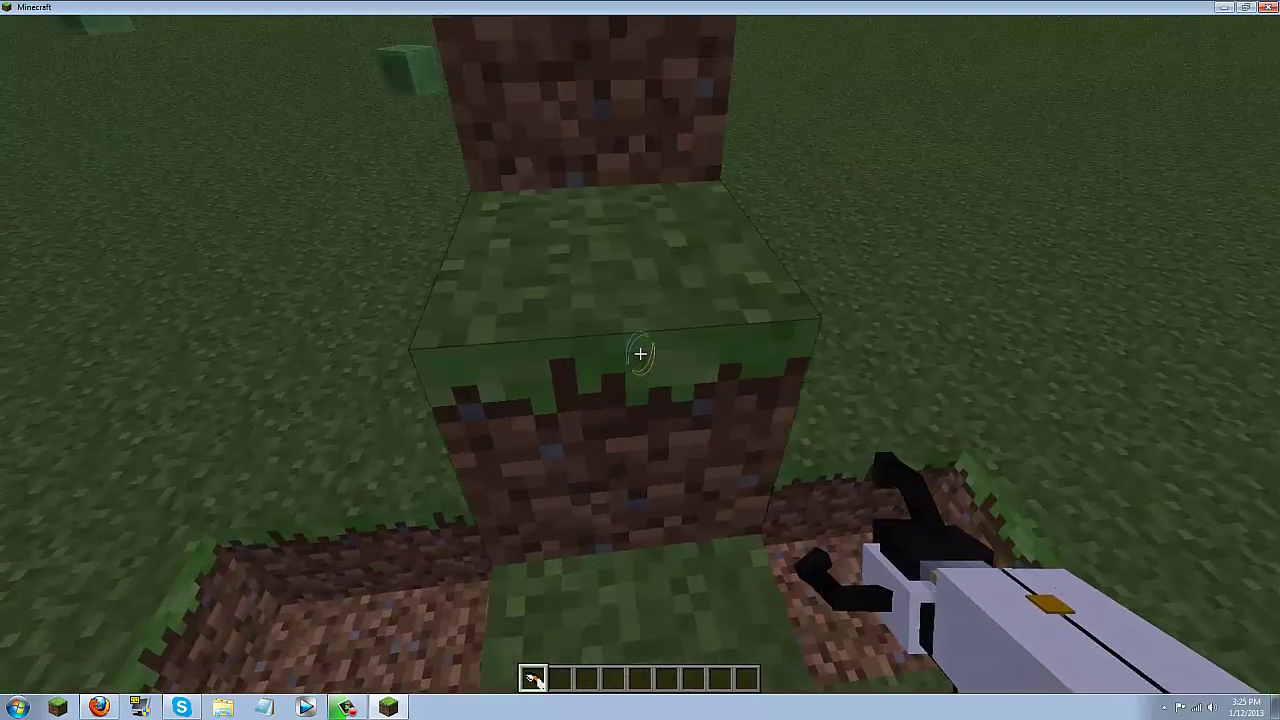
key(w)
key(space)
key(space)
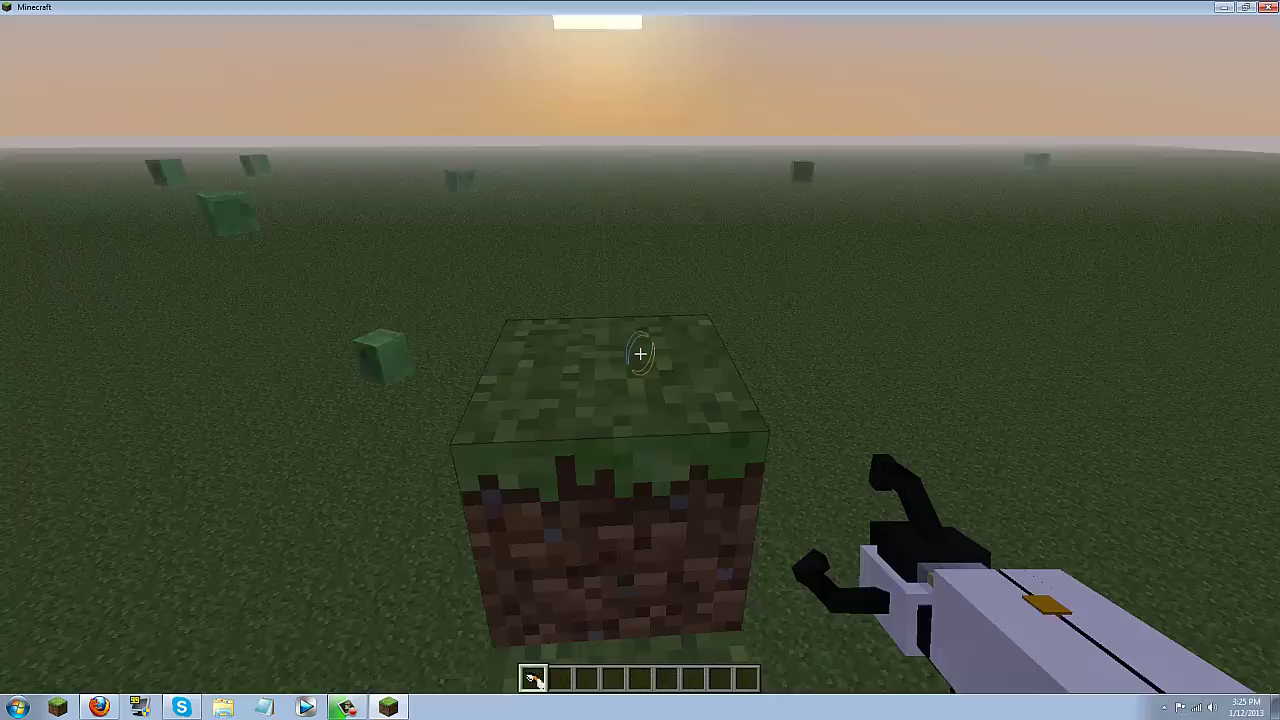
key(w)
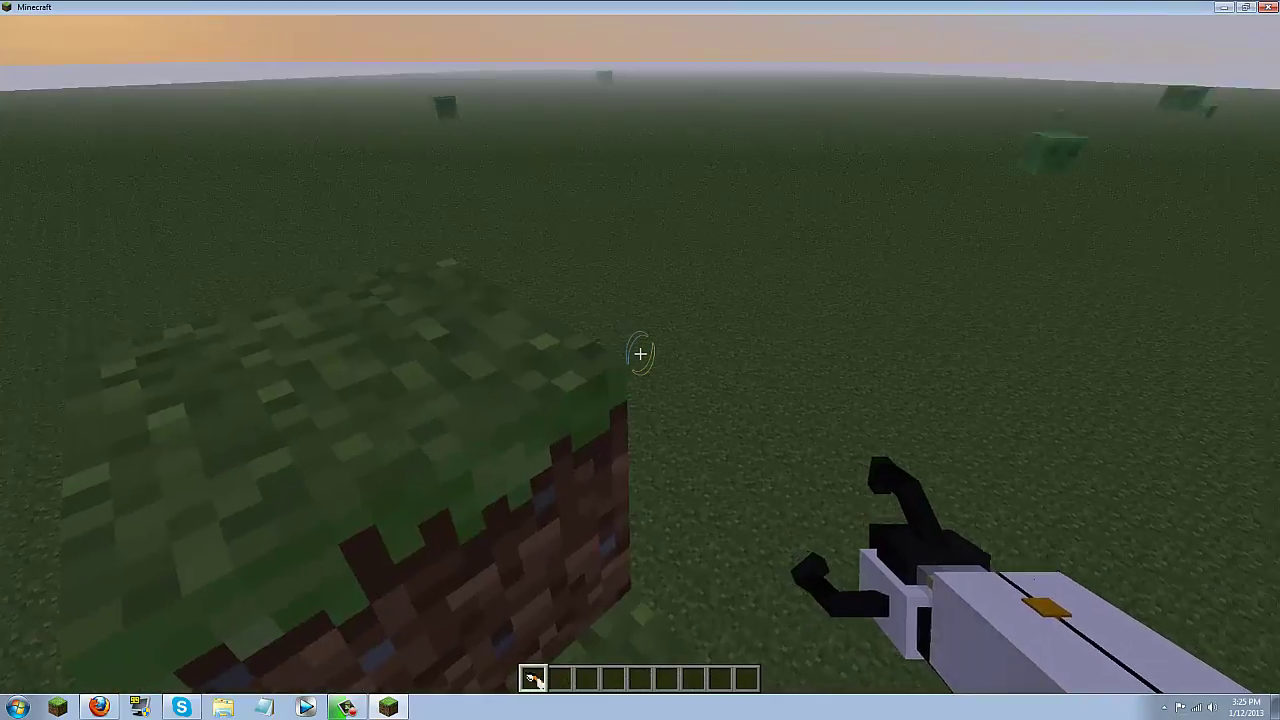
key(space)
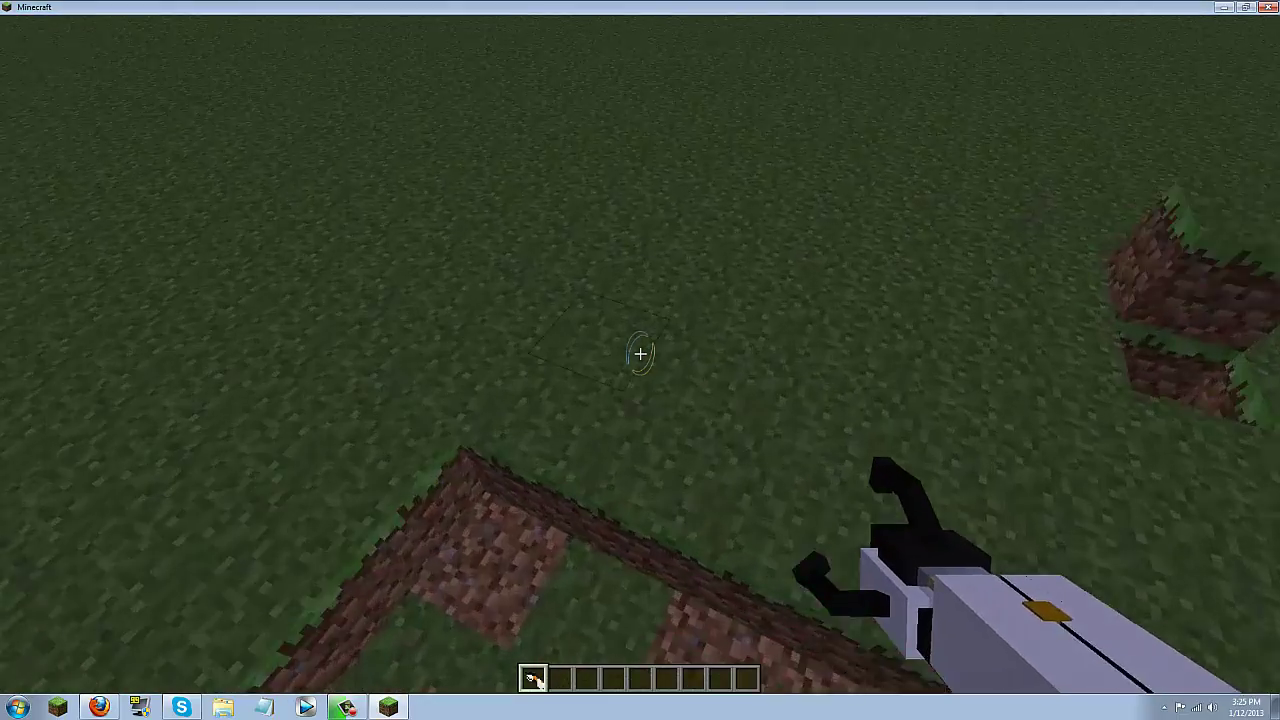
key(w)
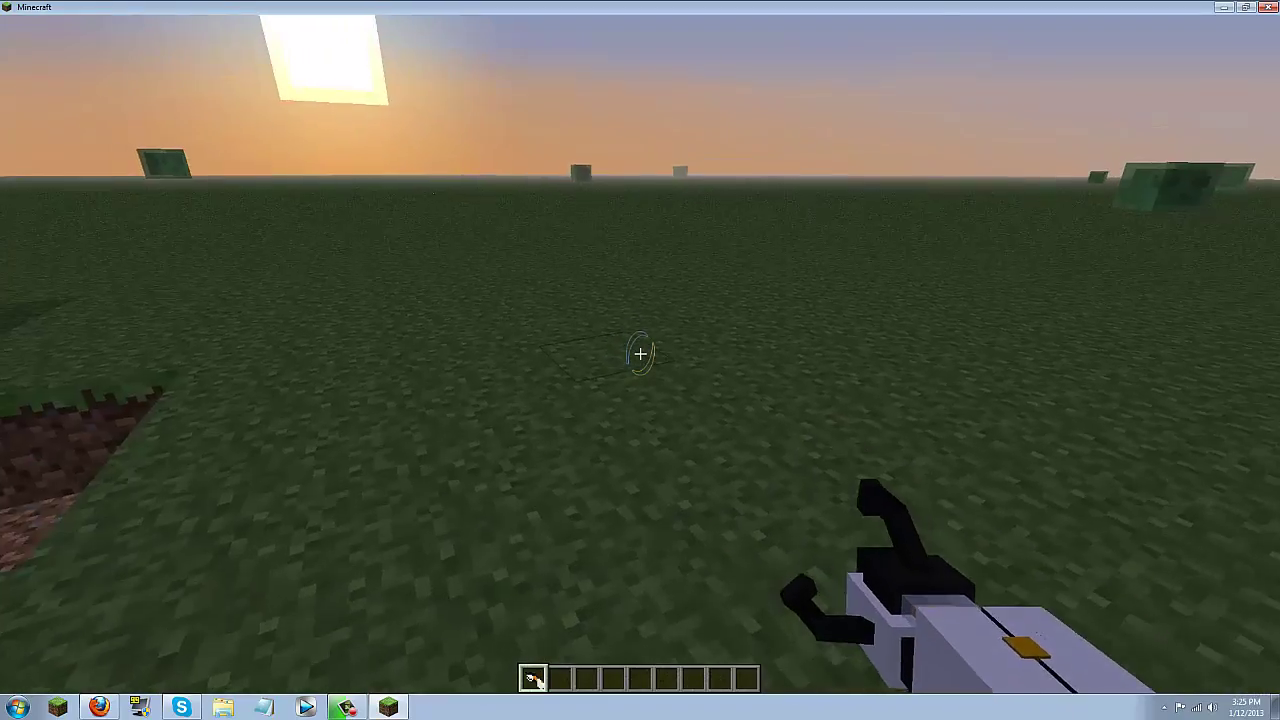
Walk to the single relocated grass block and fire a new blue and orange portal pair onto the nearby ground.
key(w)
key(w)
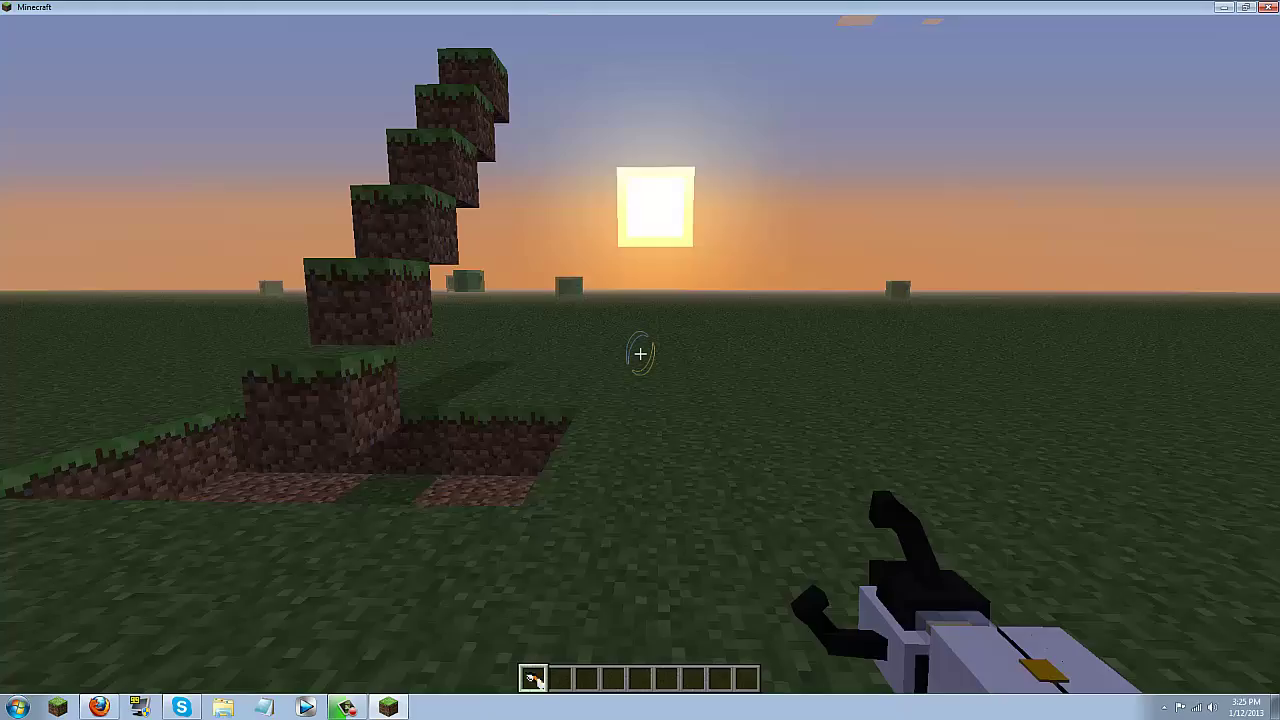
key(s)
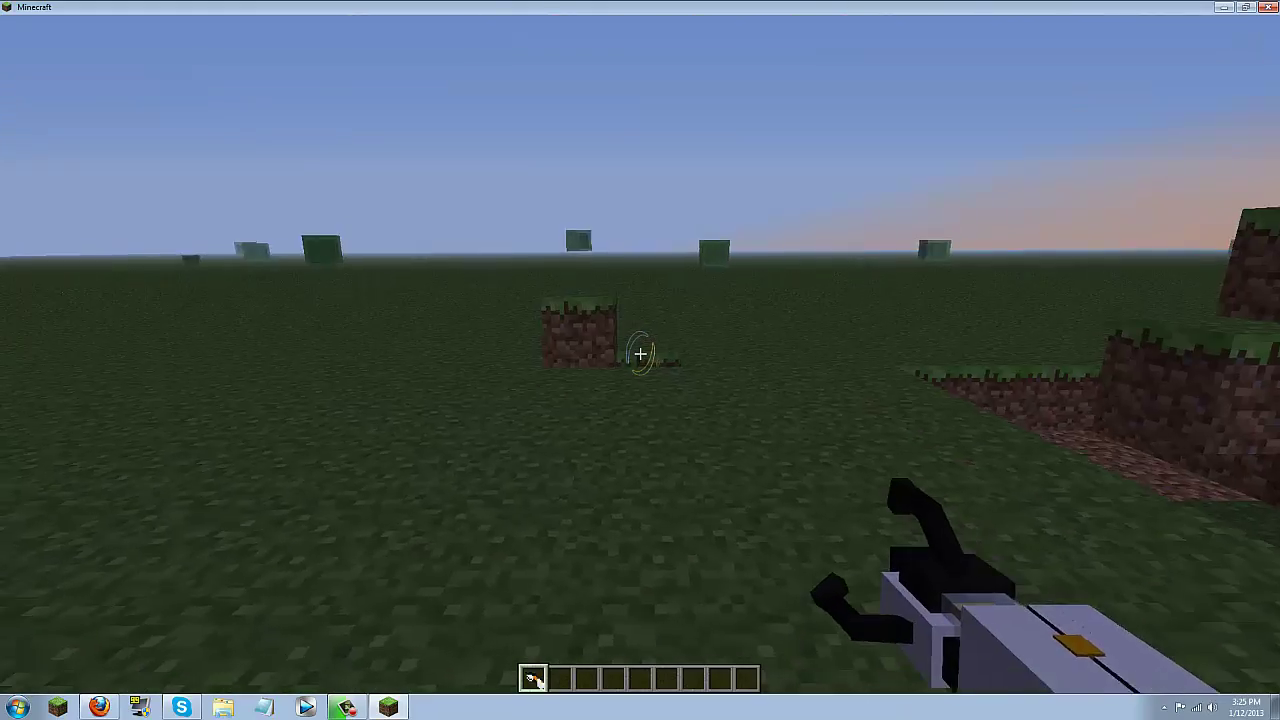
key(w)
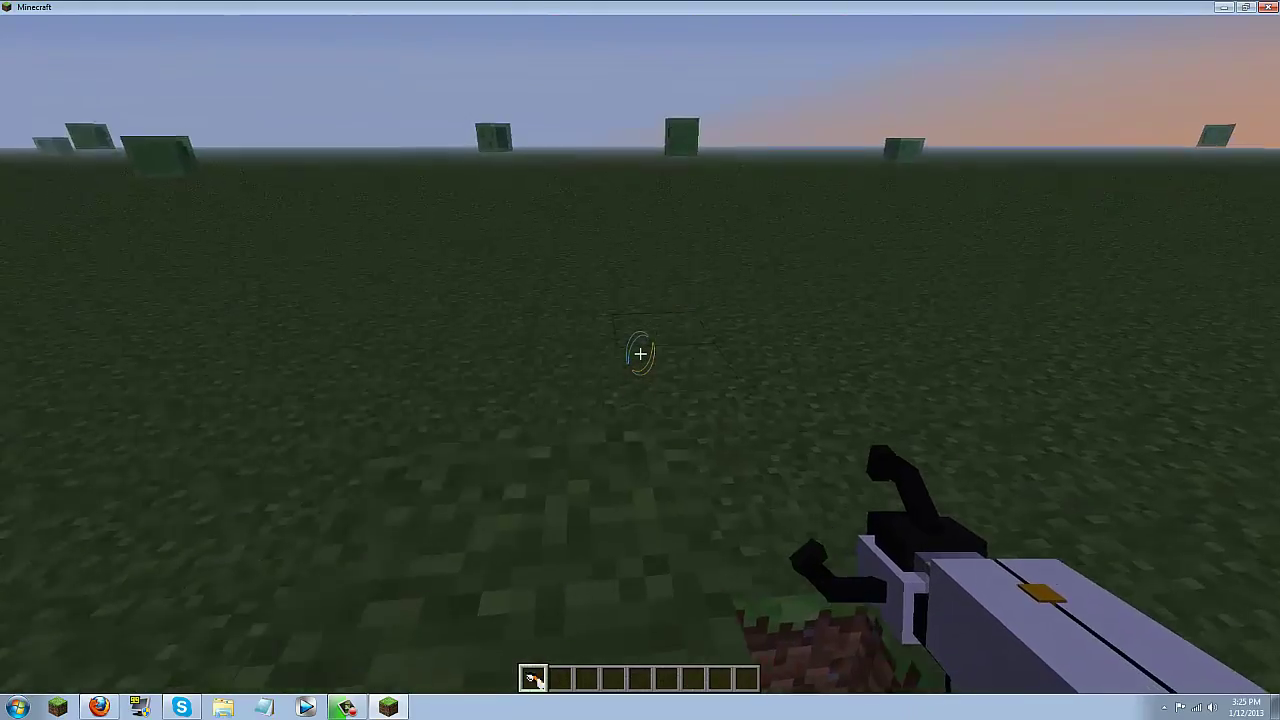
click(640, 353)
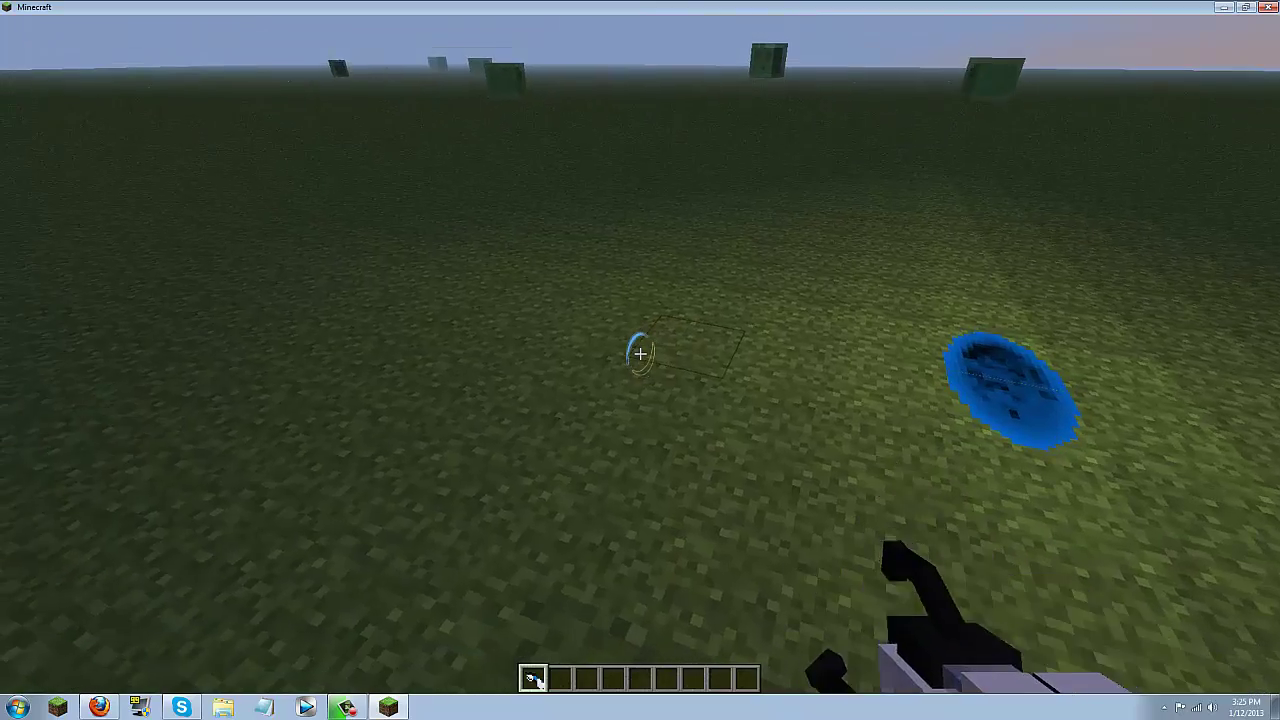
right_click(640, 353)
key(w)
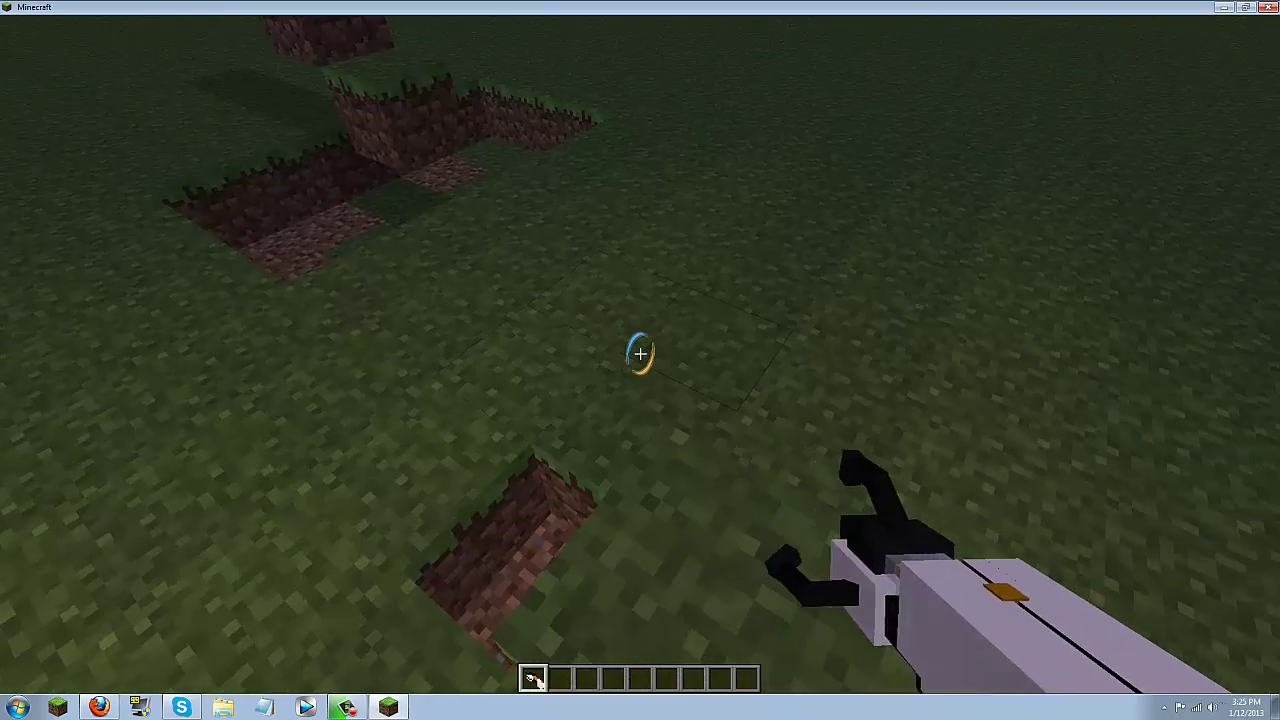
Walk to the staircase of relocated grass blocks, jump up, and return to the single grass block beside the portal pair.
key(w)
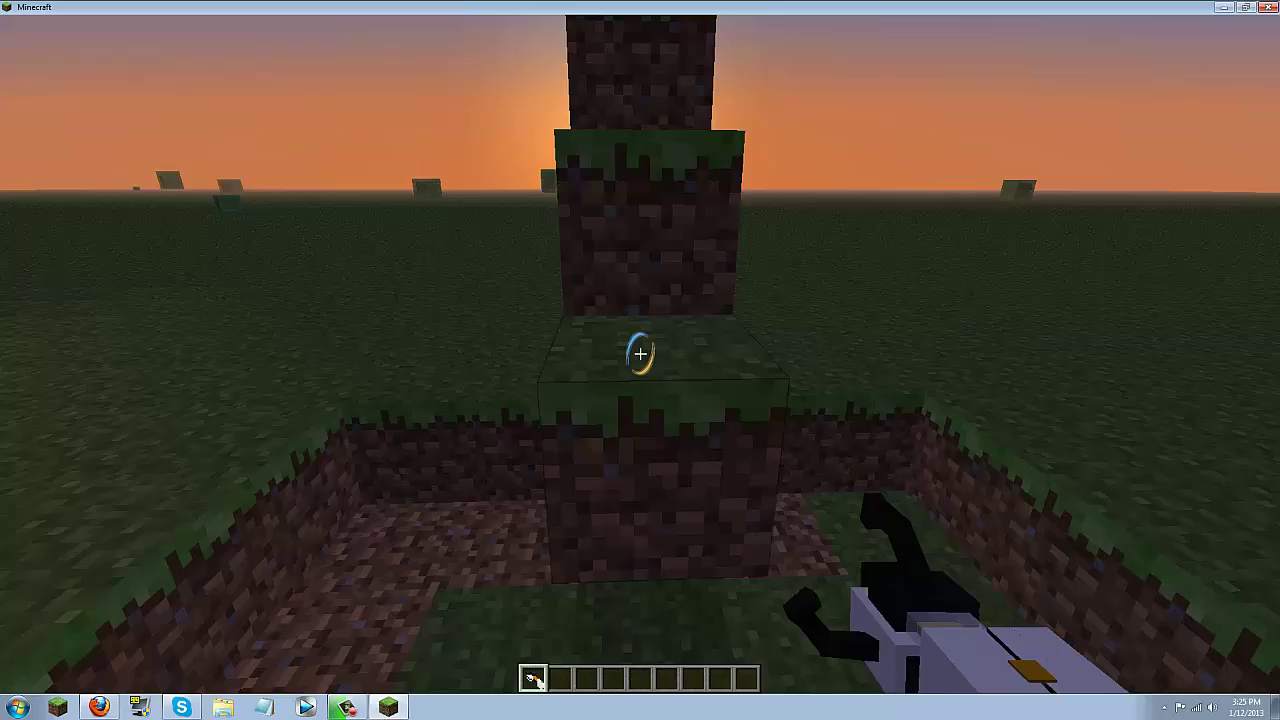
key(w)
key(space)
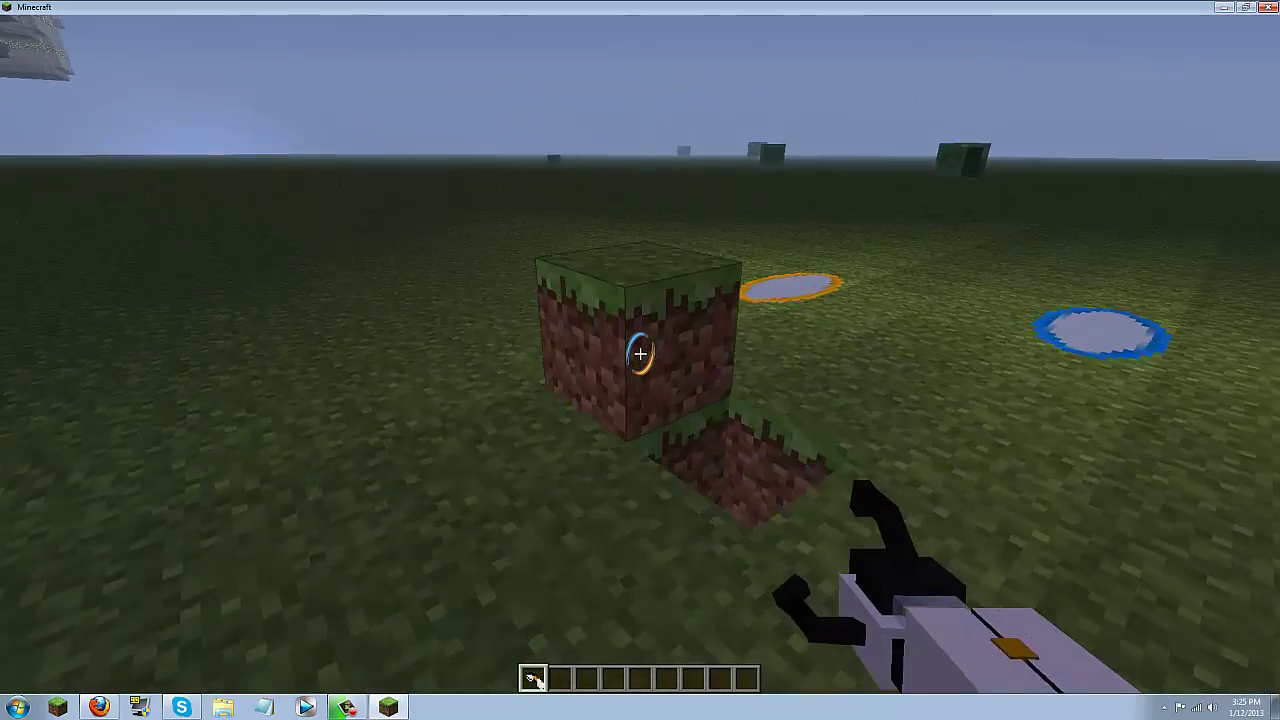
Grab the single grass block with the Portal Gun, lower it into the adjacent hole, and walk to the two portals.
key(g)
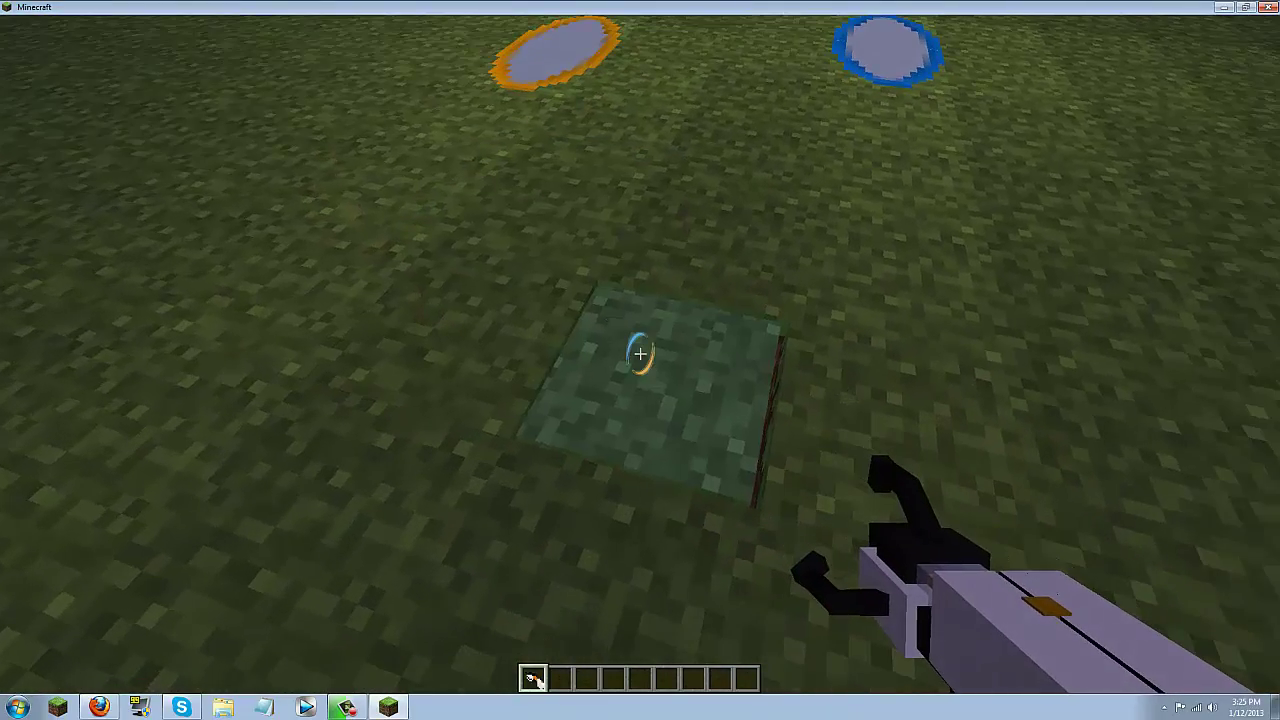
click(640, 353)
key(w)
View the PortalGun items in the creative inventory and close it.
key(e)
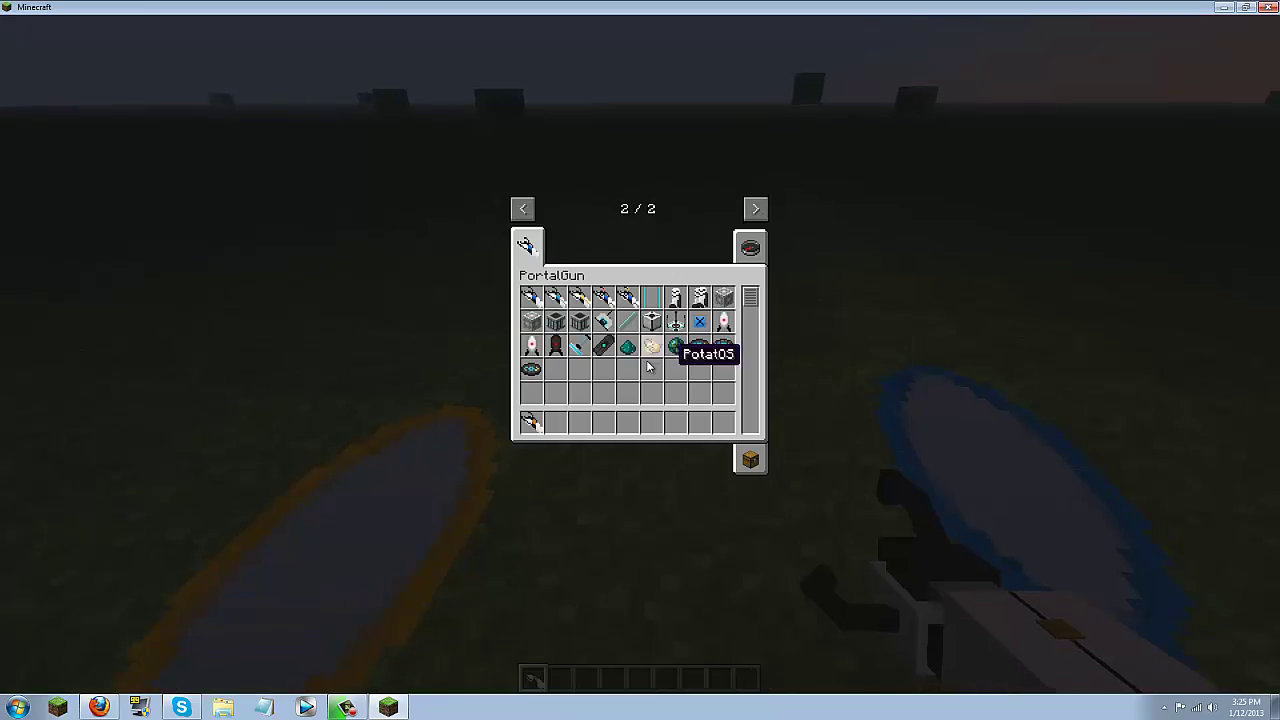
key(Escape)
Leave the singleplayer world for the title screen and quit the game.
key(Escape)
click(646, 340)
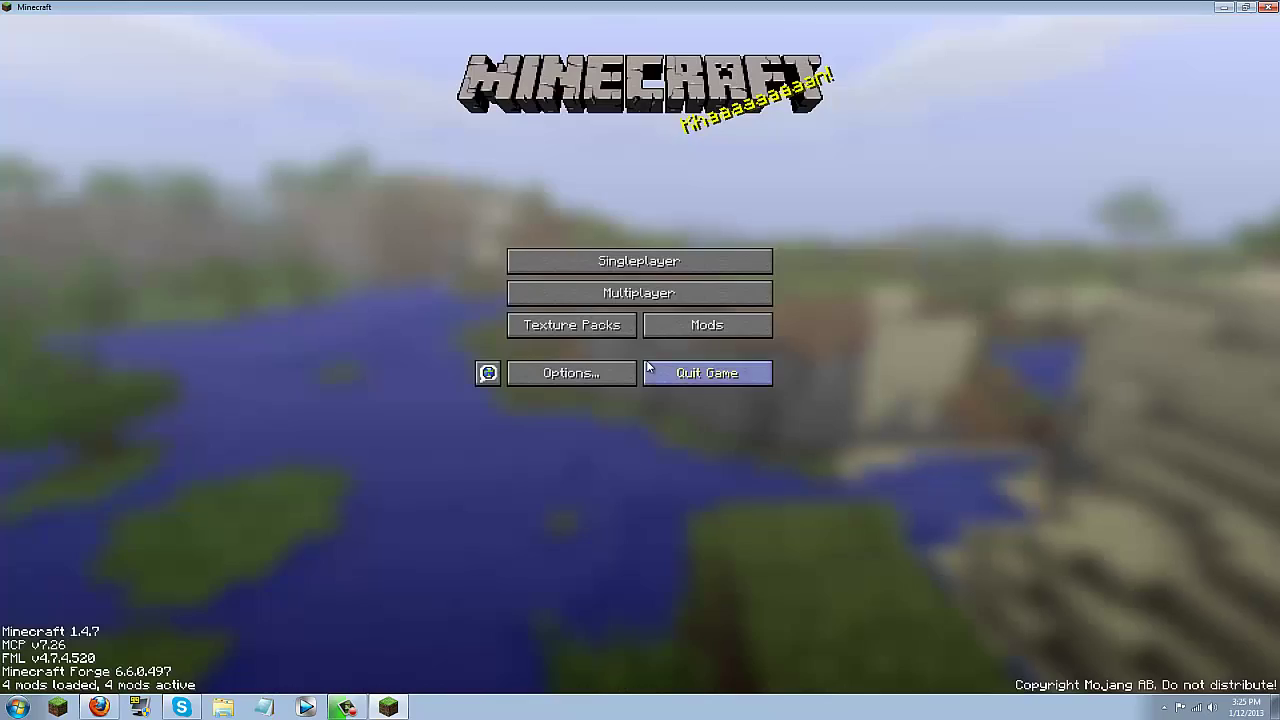
click(647, 368)
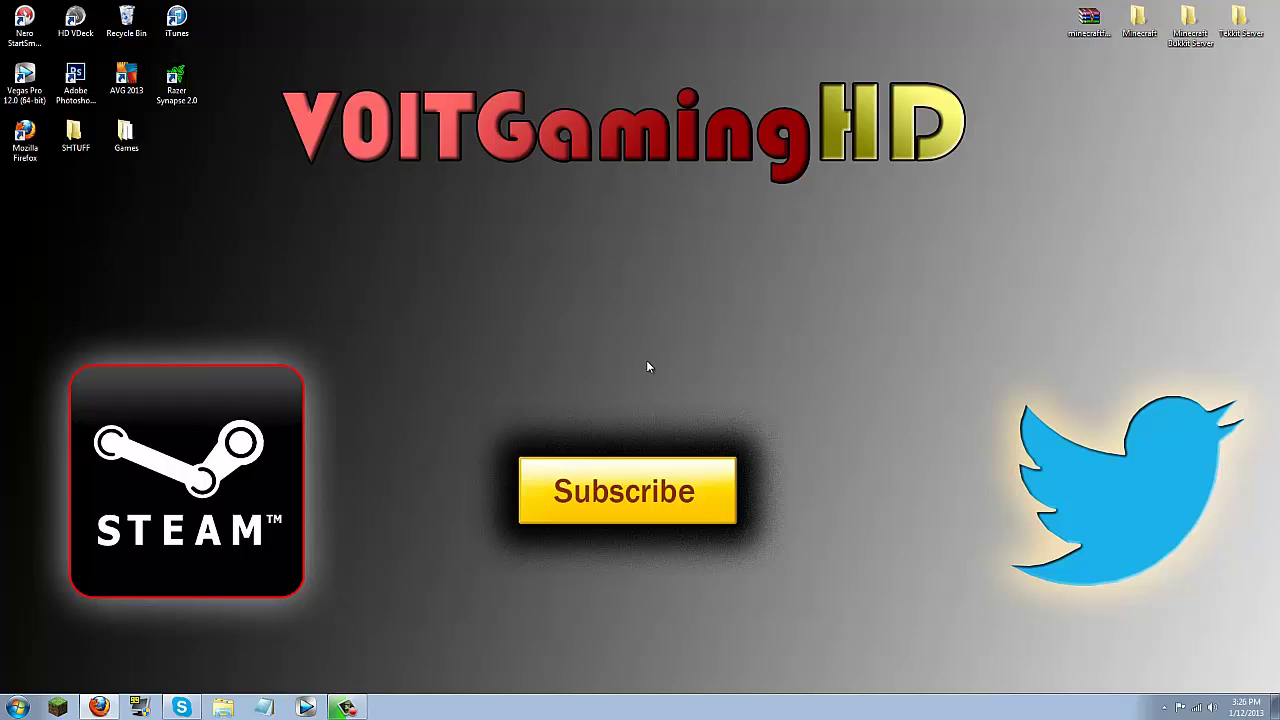